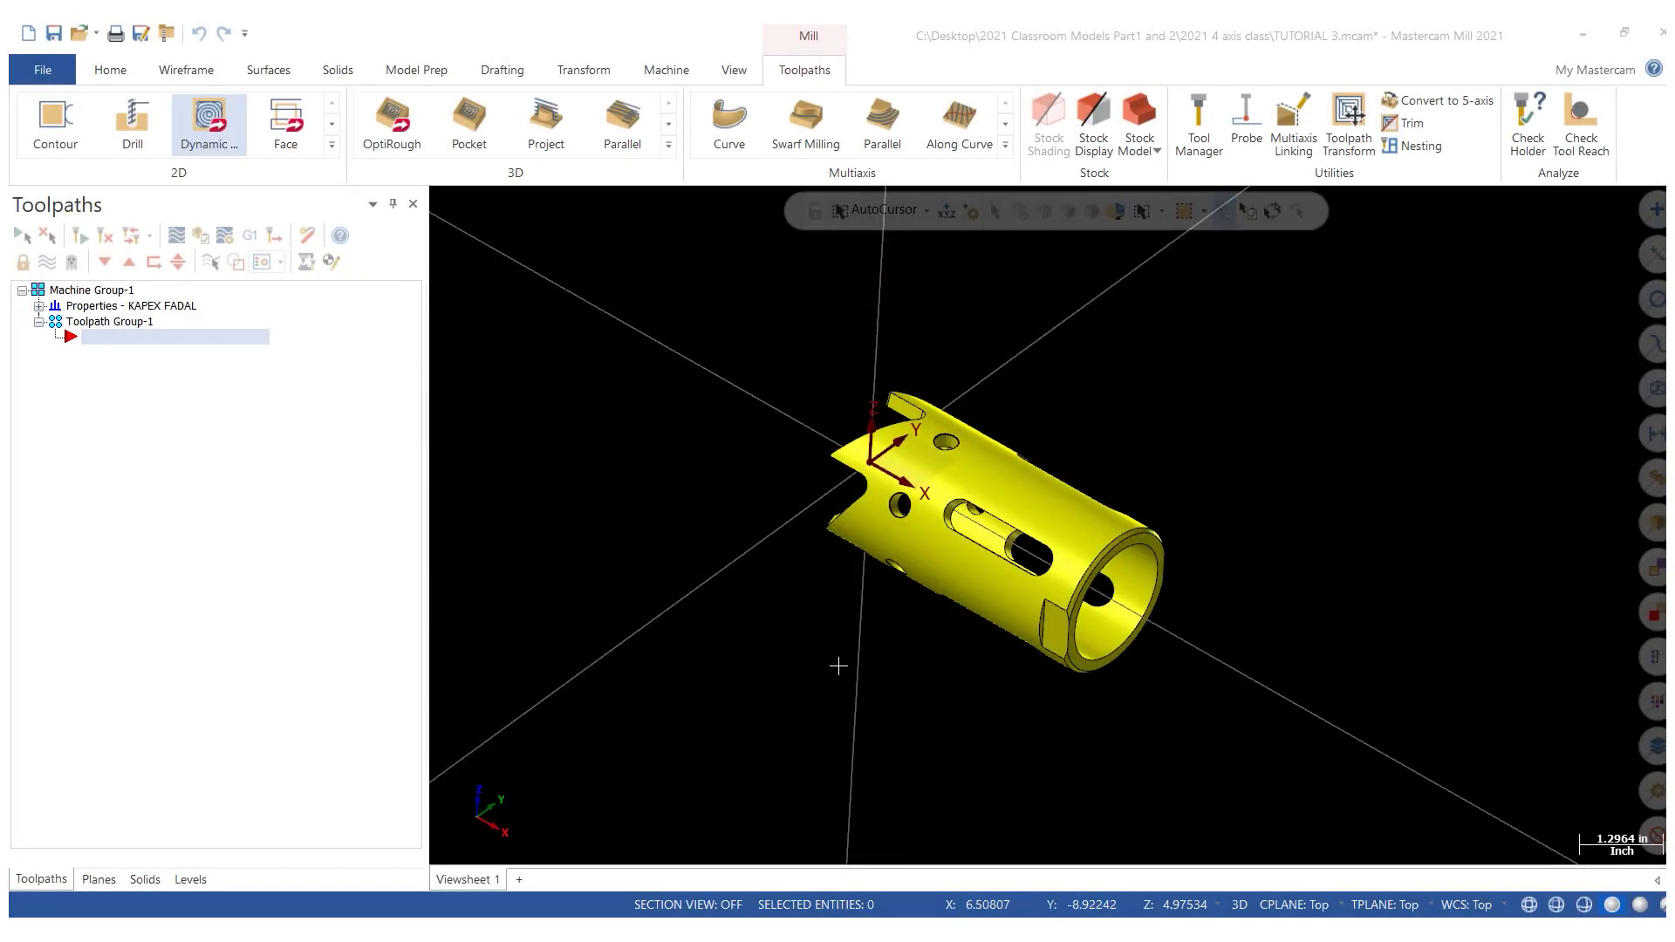
Step: Tilt the view of the slotted cylinder slightly and bring up the Levels list
mouse_move(838, 666)
middle_down()
mouse_move(815, 752)
mouse_move(819, 723)
middle_up()
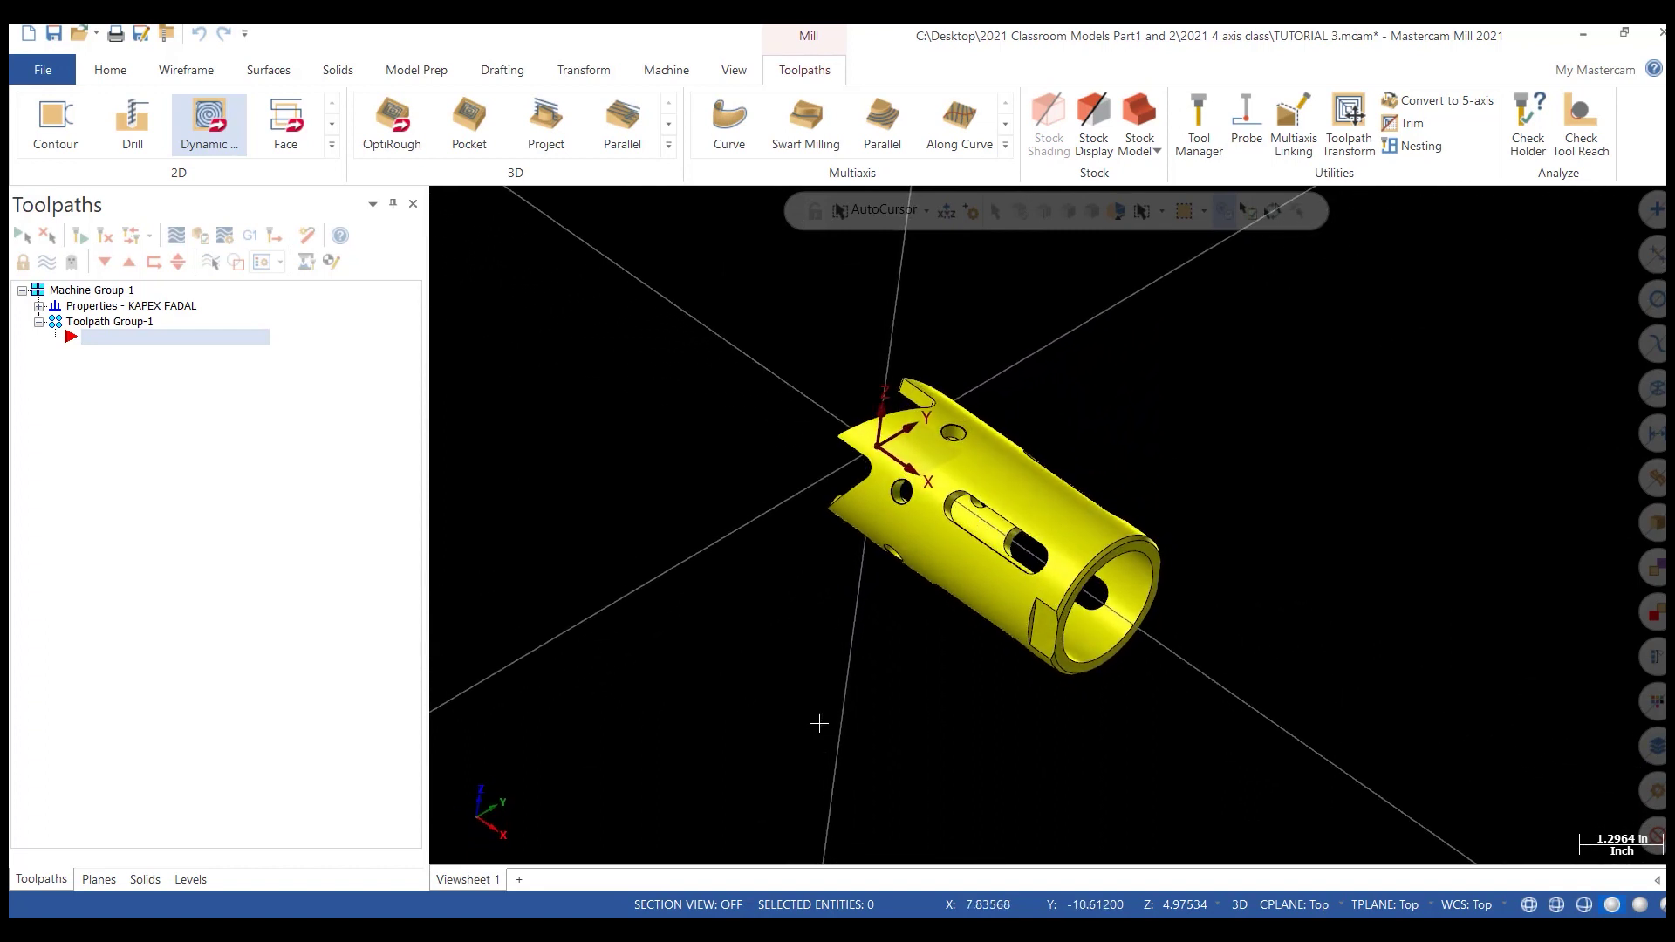
click(182, 878)
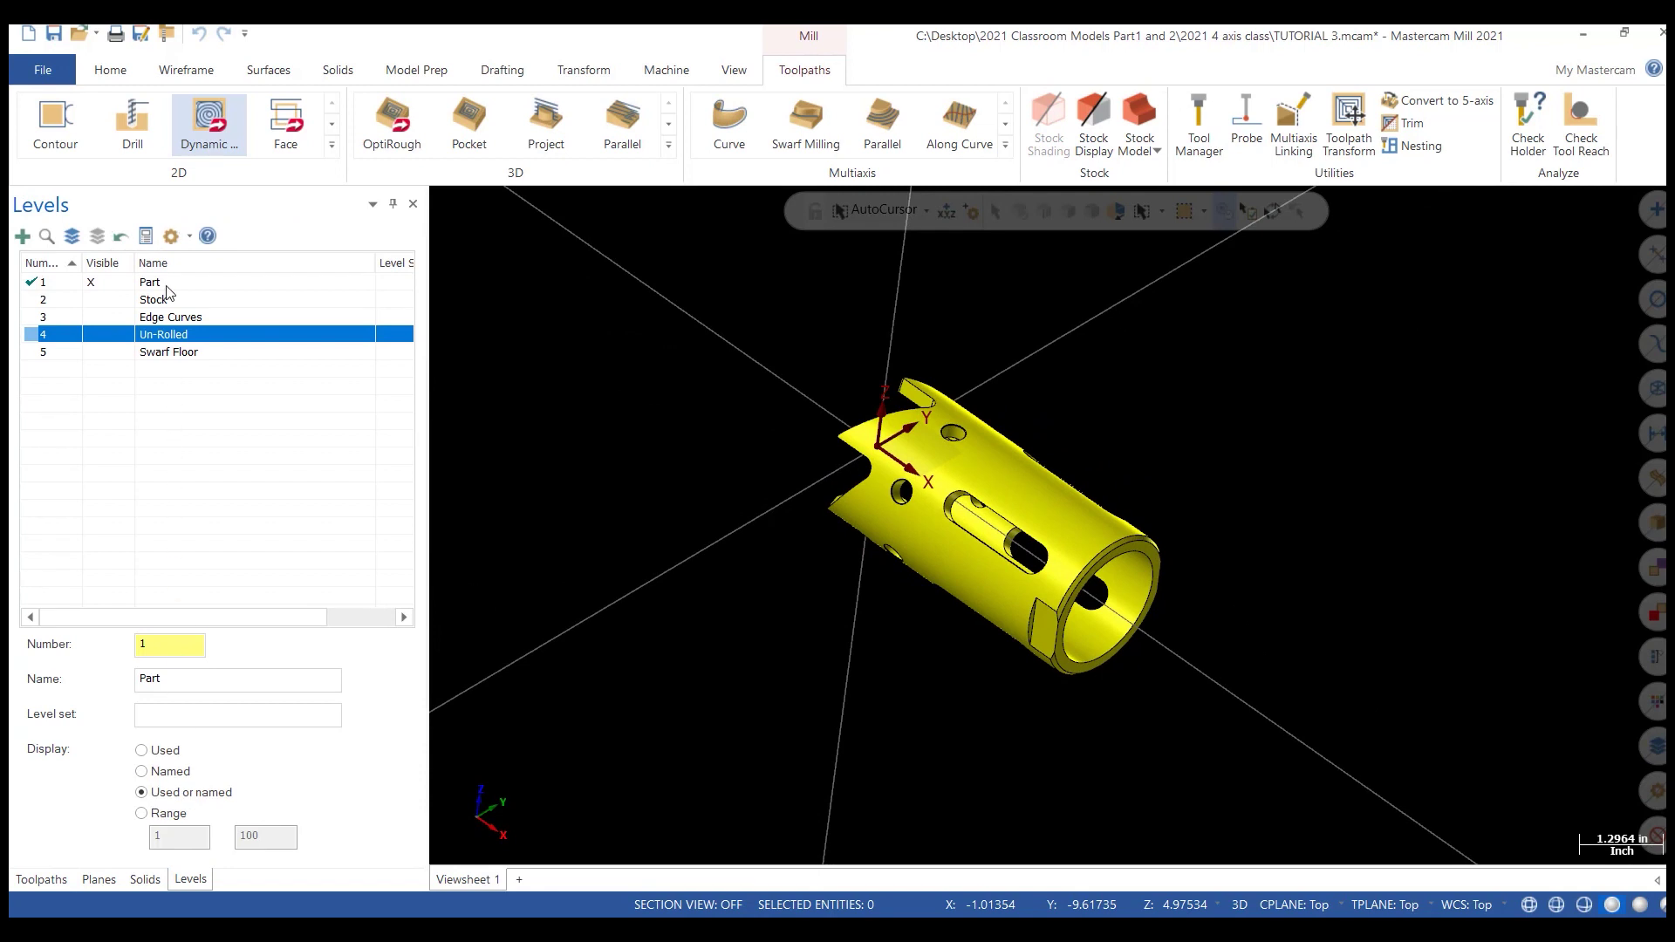
Step: Toggle the Stock, Edge Curves, Un-Rolled and Swarf Floor levels on and off to inspect each
click(111, 300)
click(112, 300)
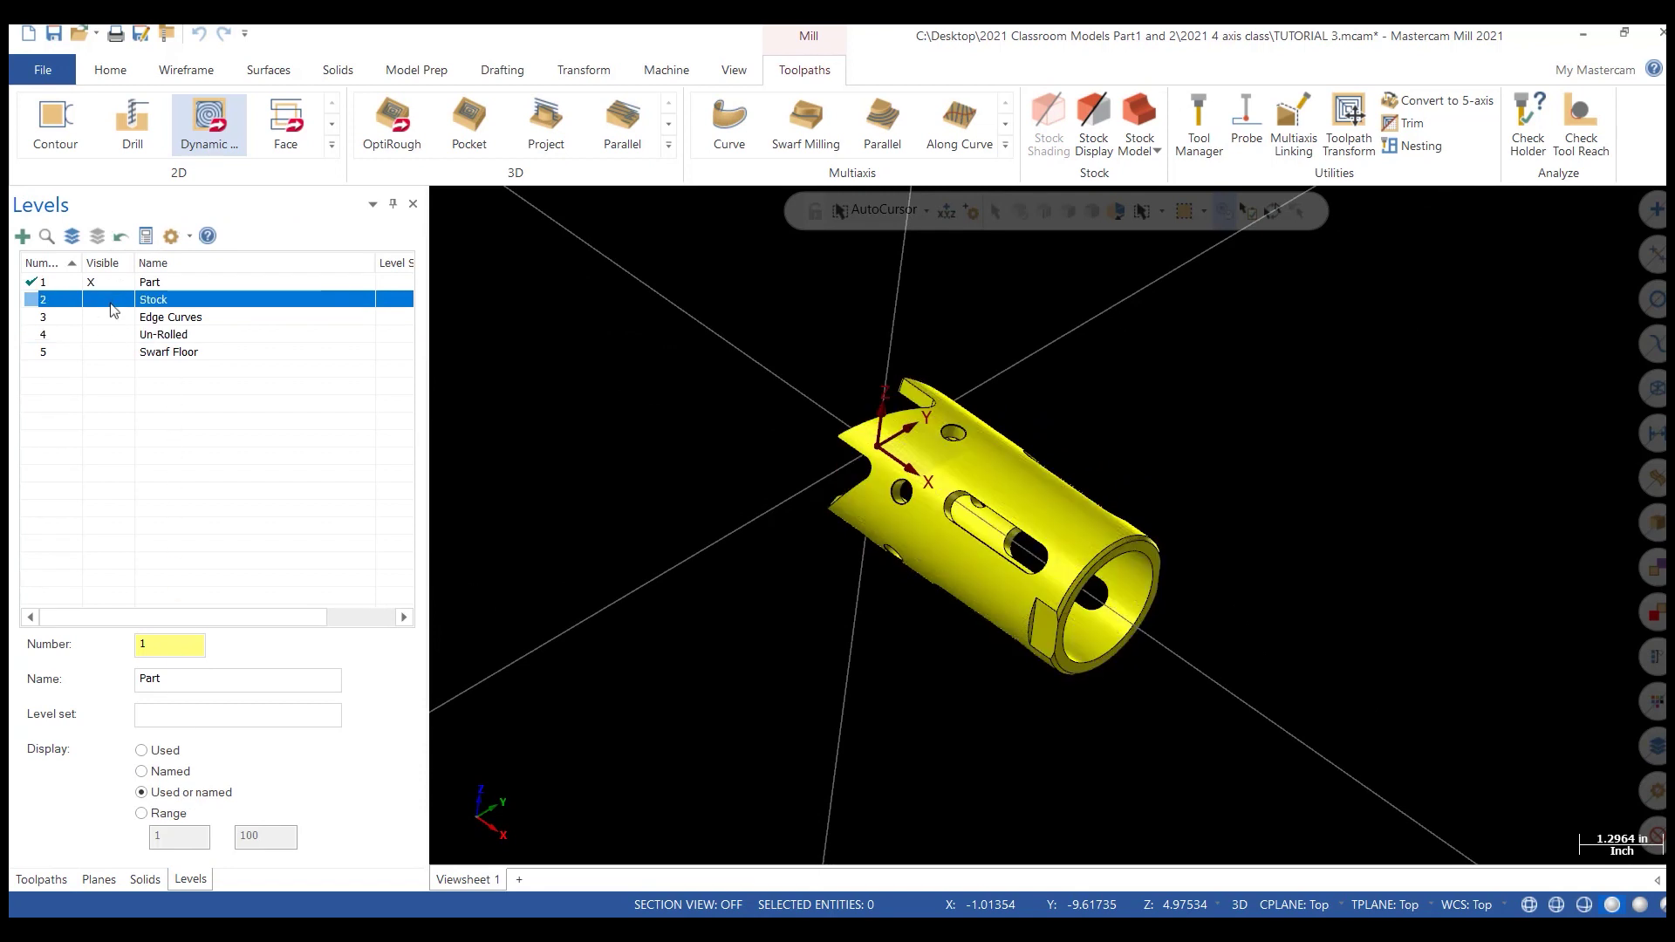
click(106, 318)
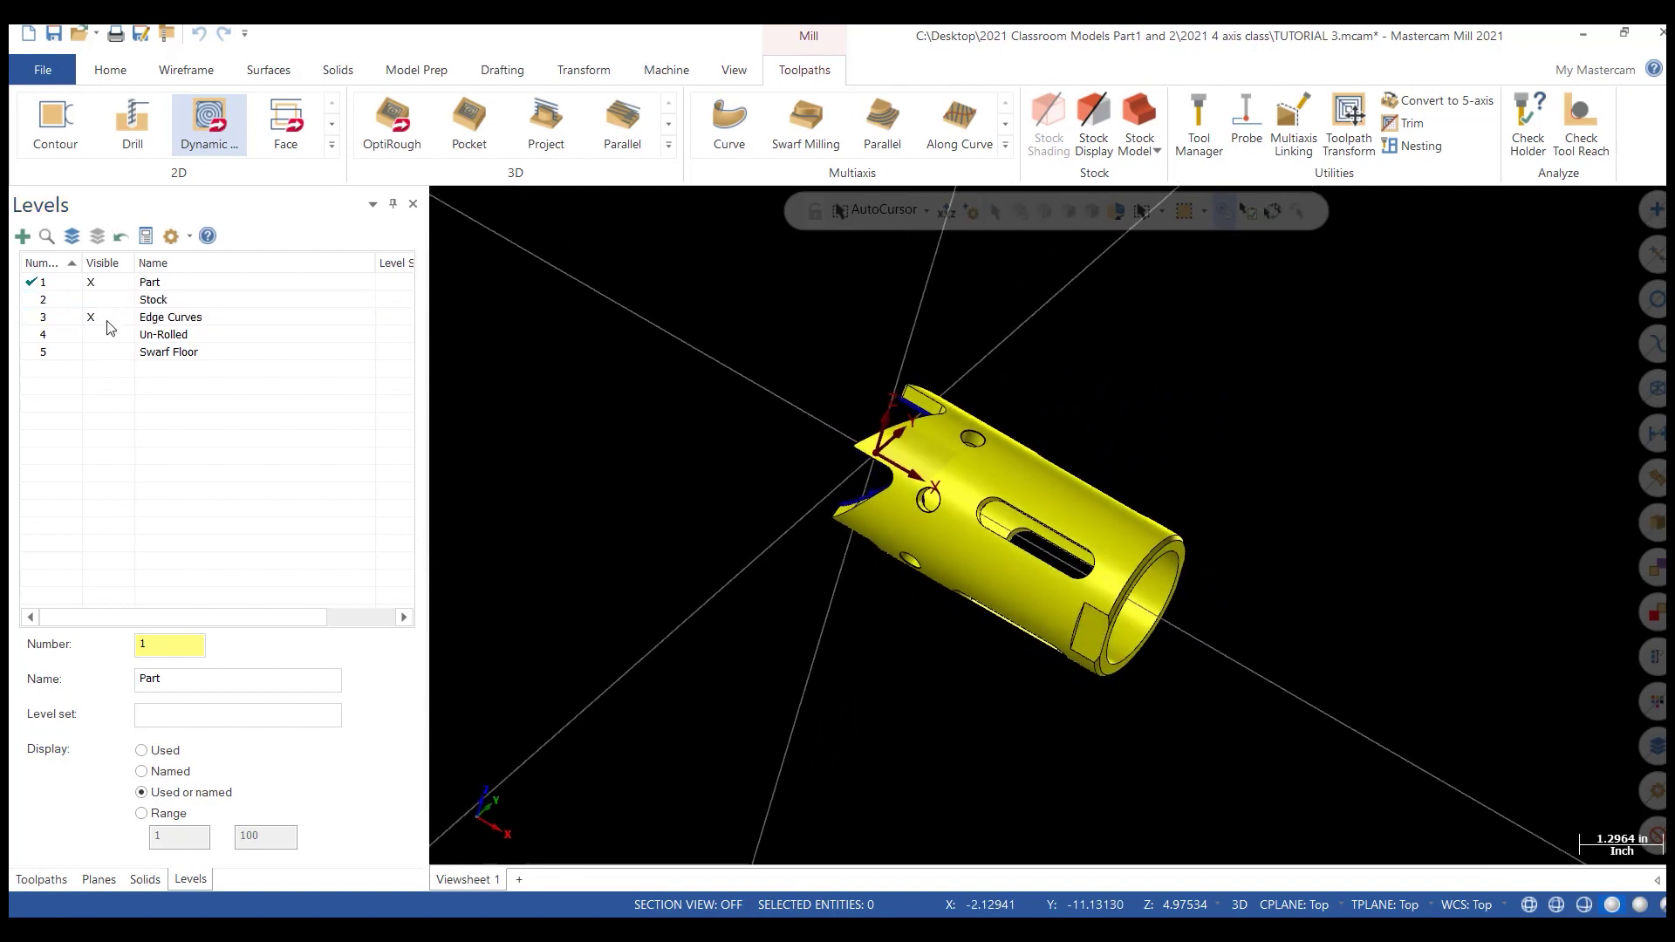
click(104, 336)
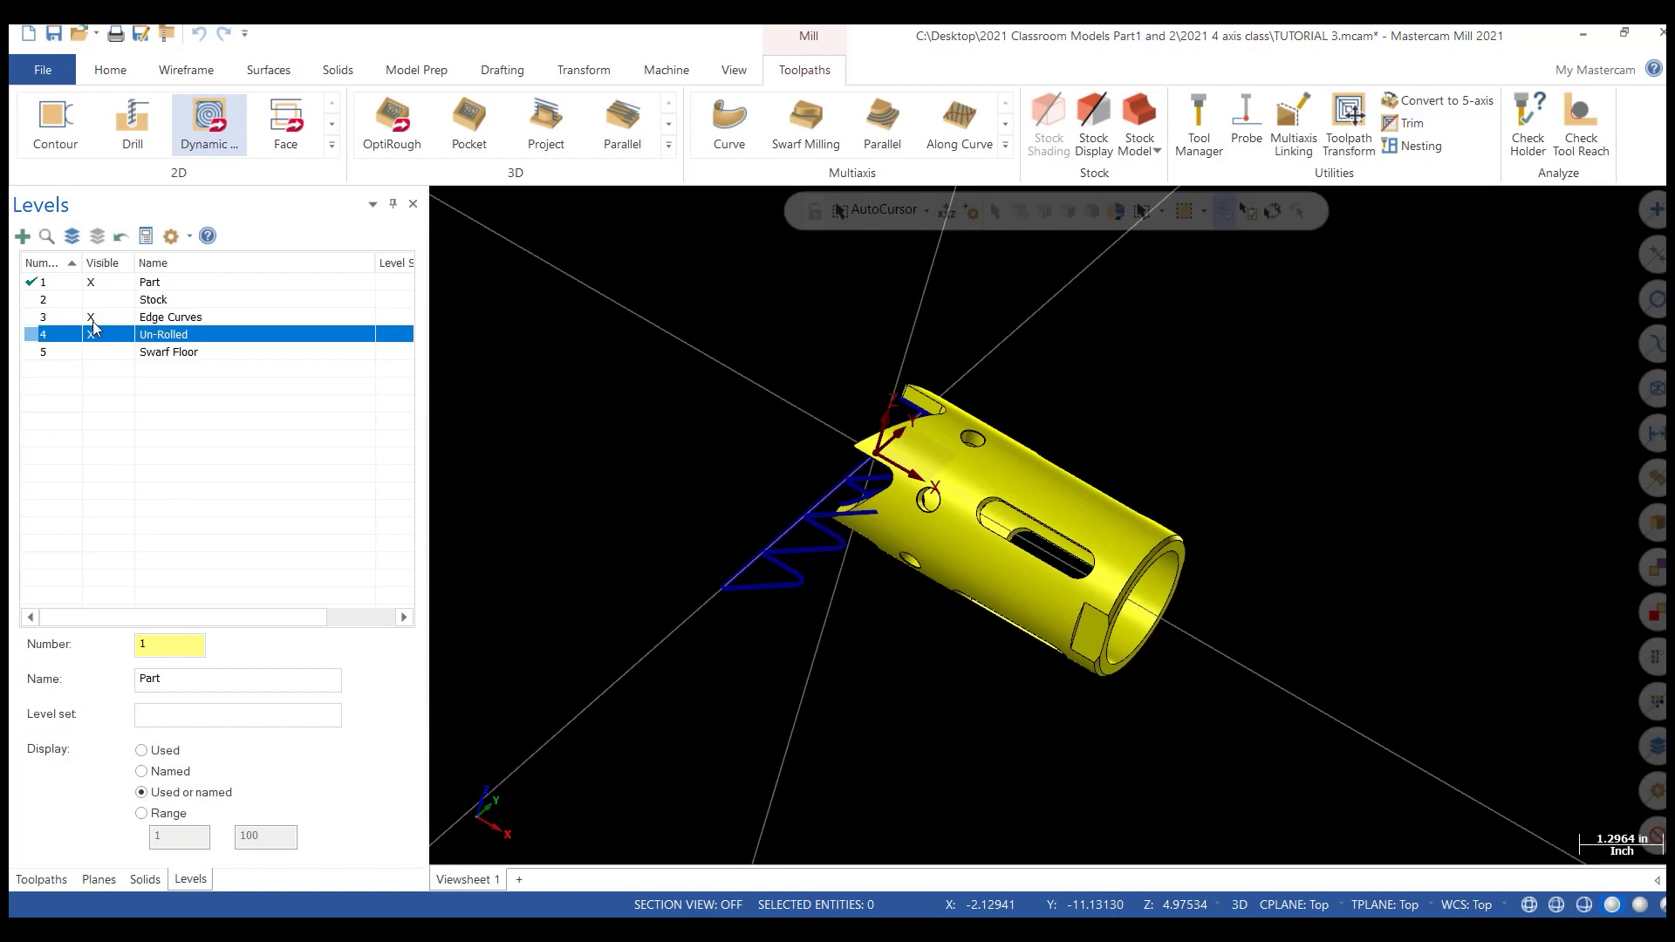
click(94, 322)
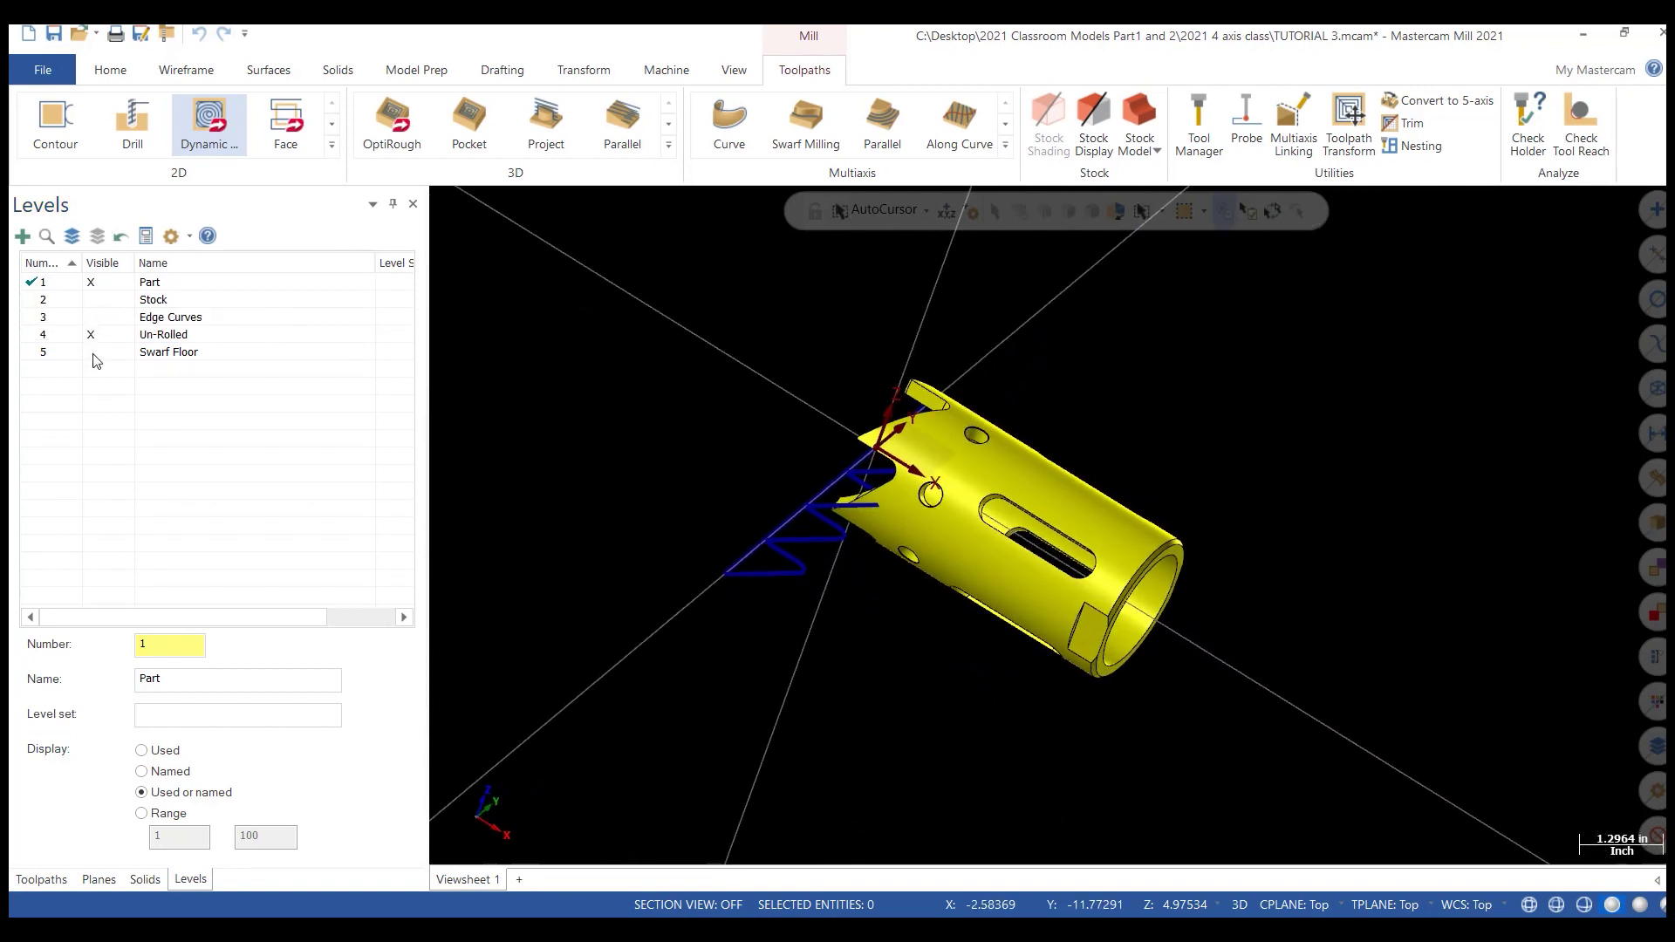
click(91, 352)
click(90, 334)
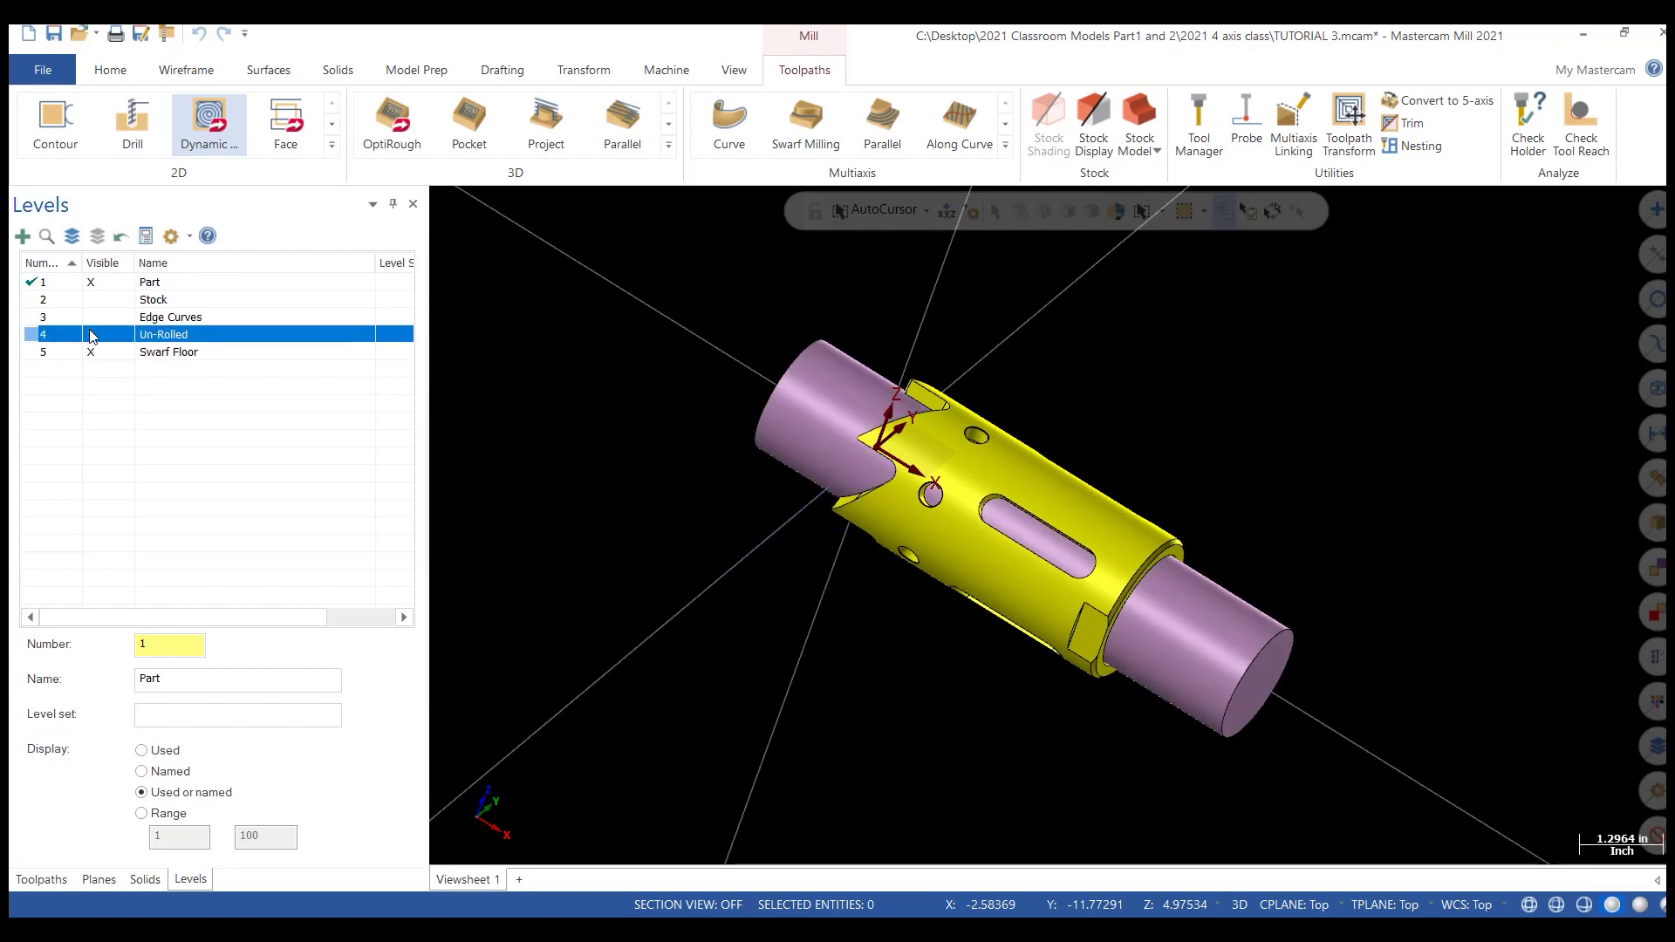
middle_drag(816, 374, 602, 373)
click(91, 351)
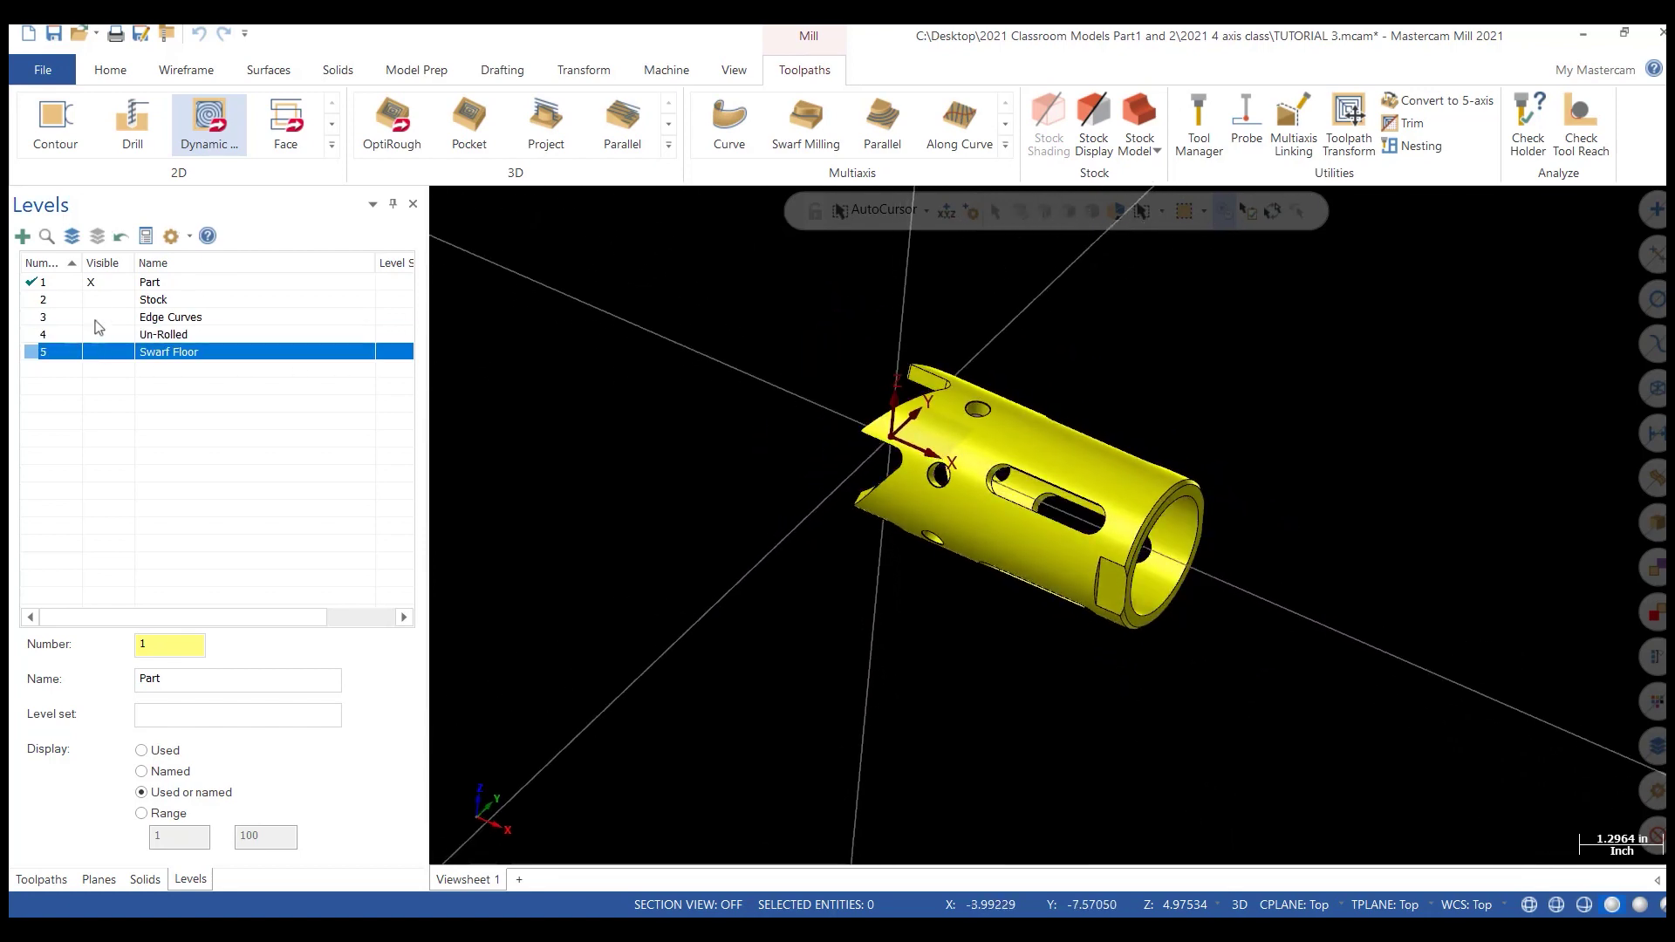
Step: Show Stock, make it the main level, hide Part, and return to the Toolpaths list
click(95, 301)
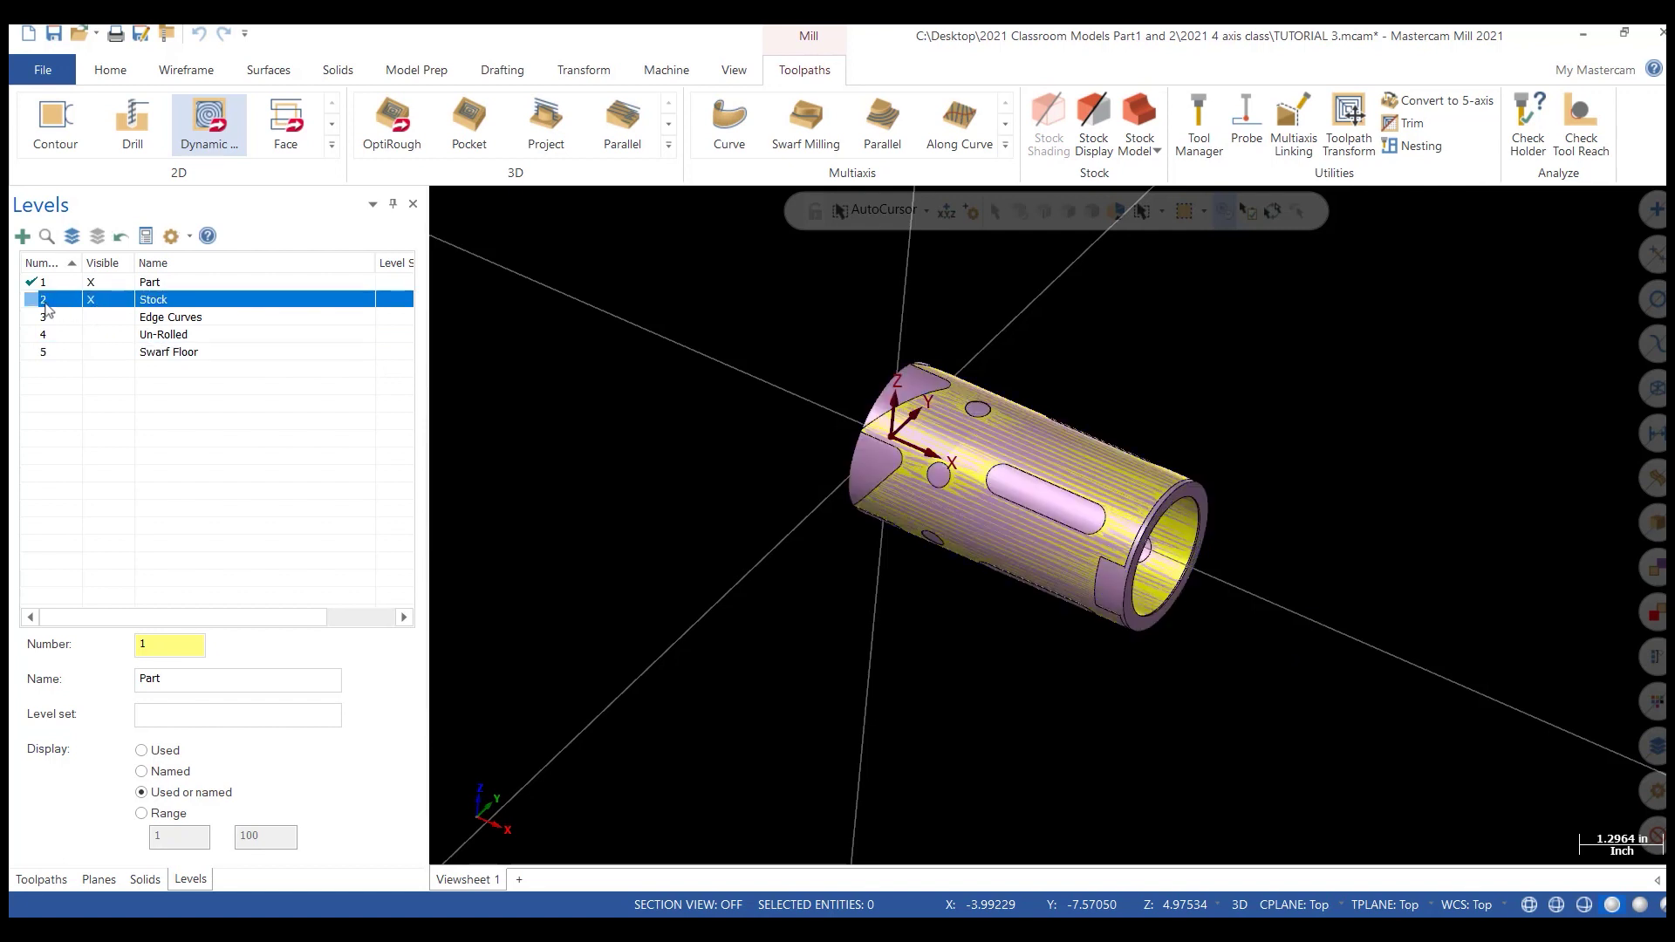
click(40, 301)
click(90, 282)
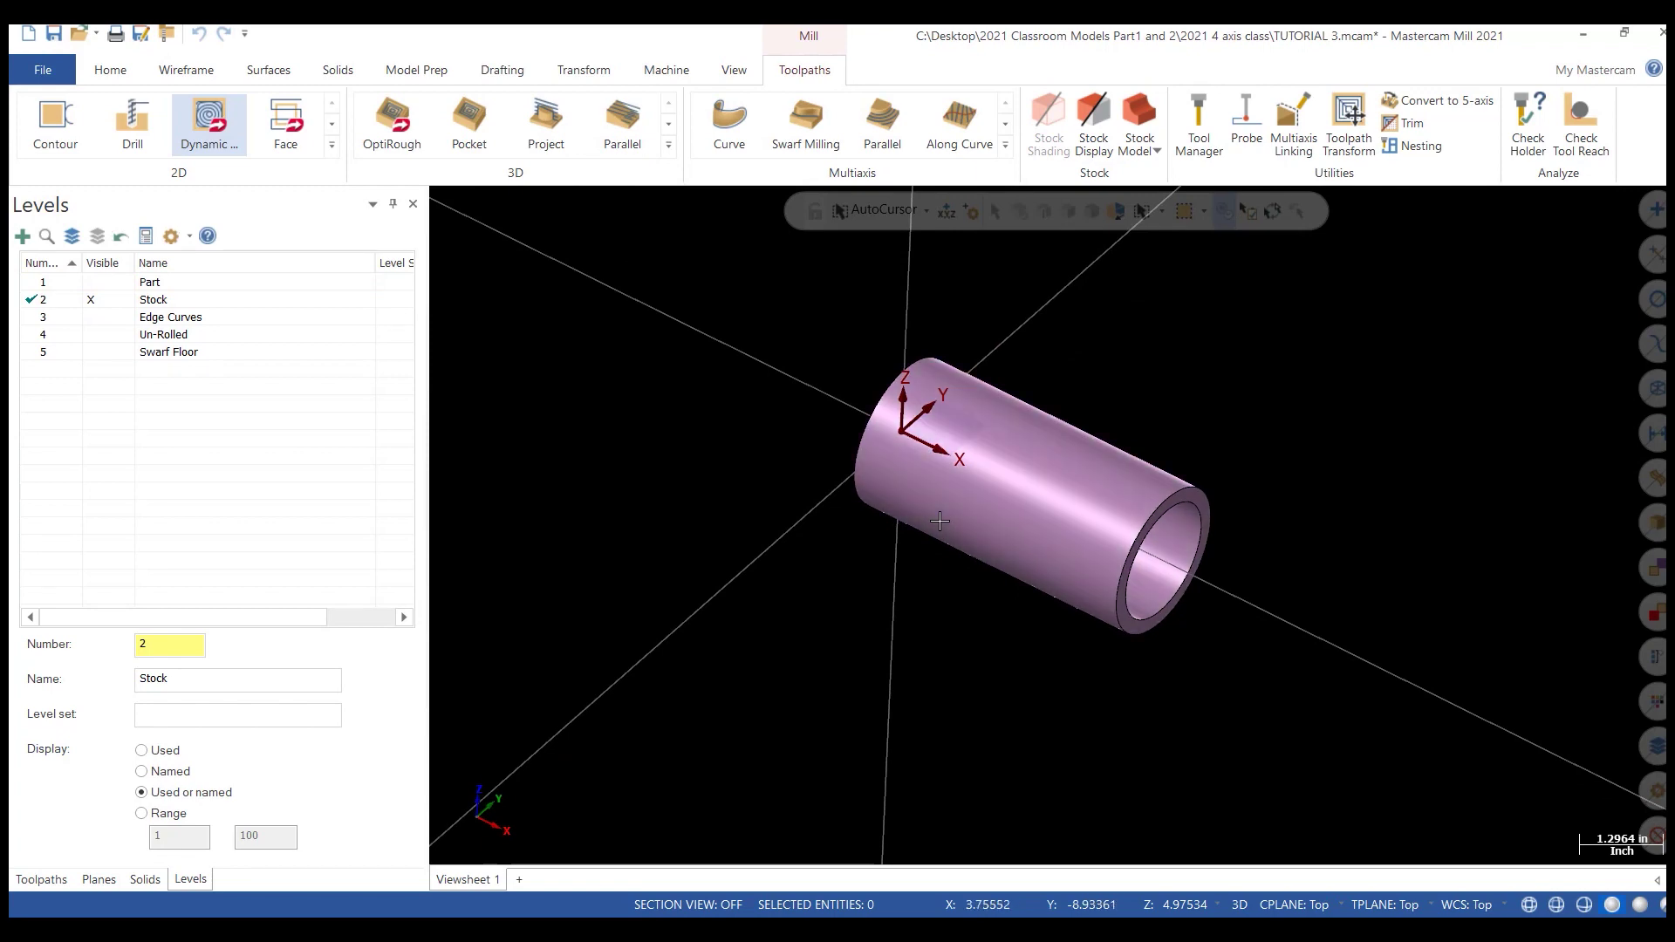
click(41, 879)
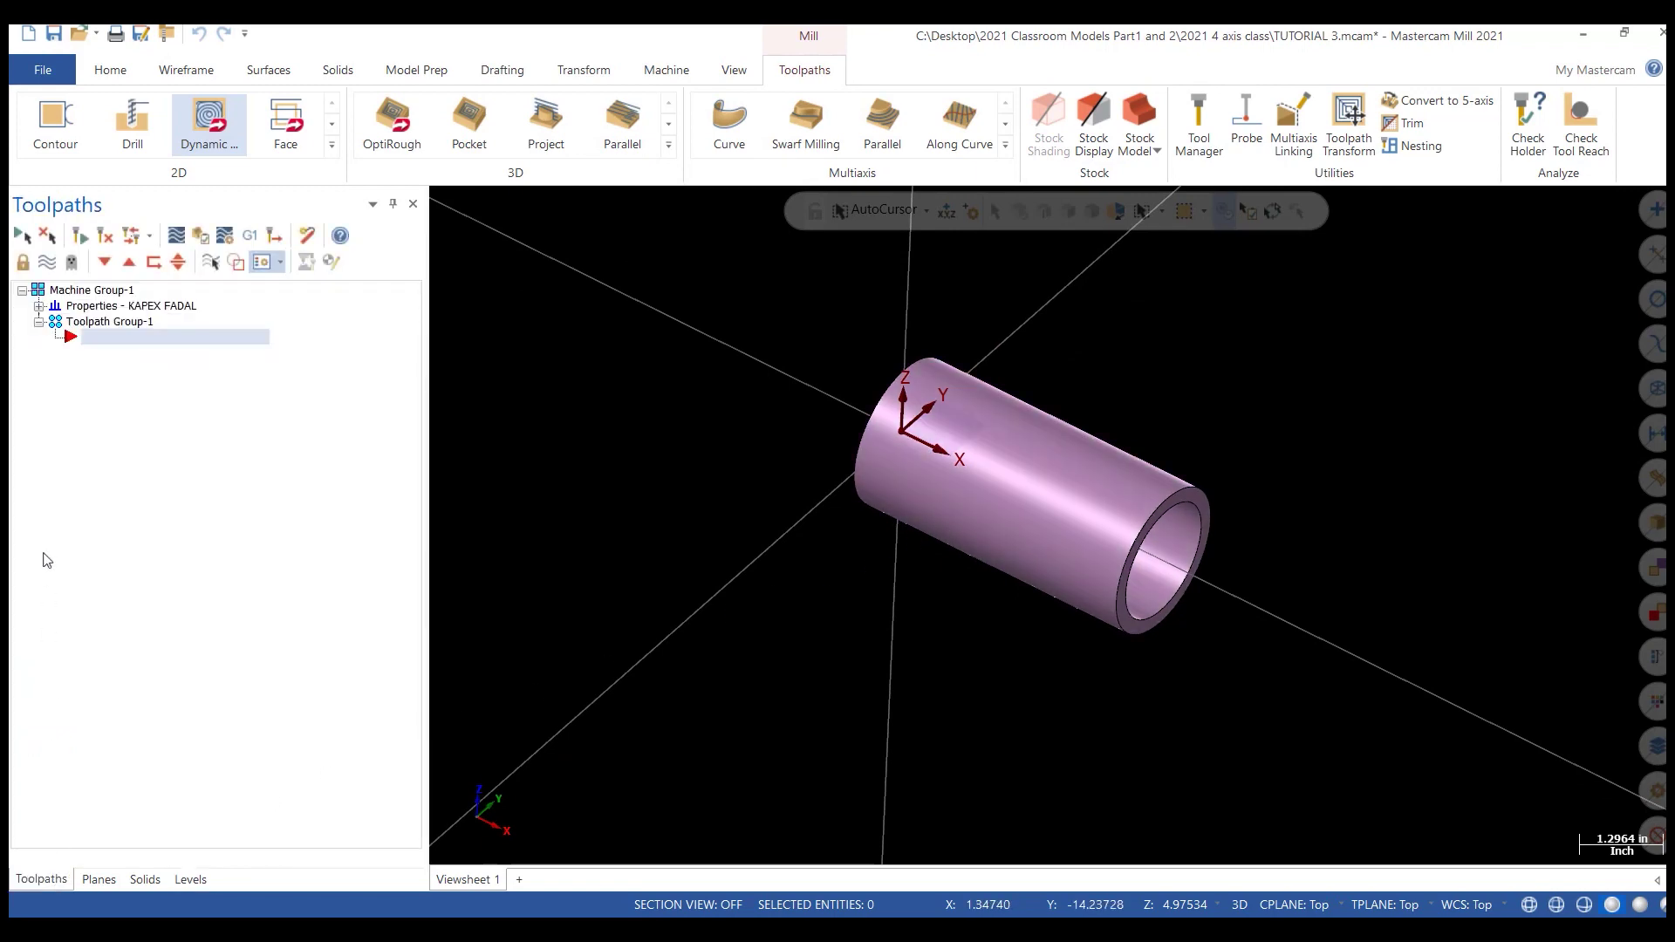
Step: Rename the machine group to SETUP 1 in its Files properties
click(38, 305)
click(96, 323)
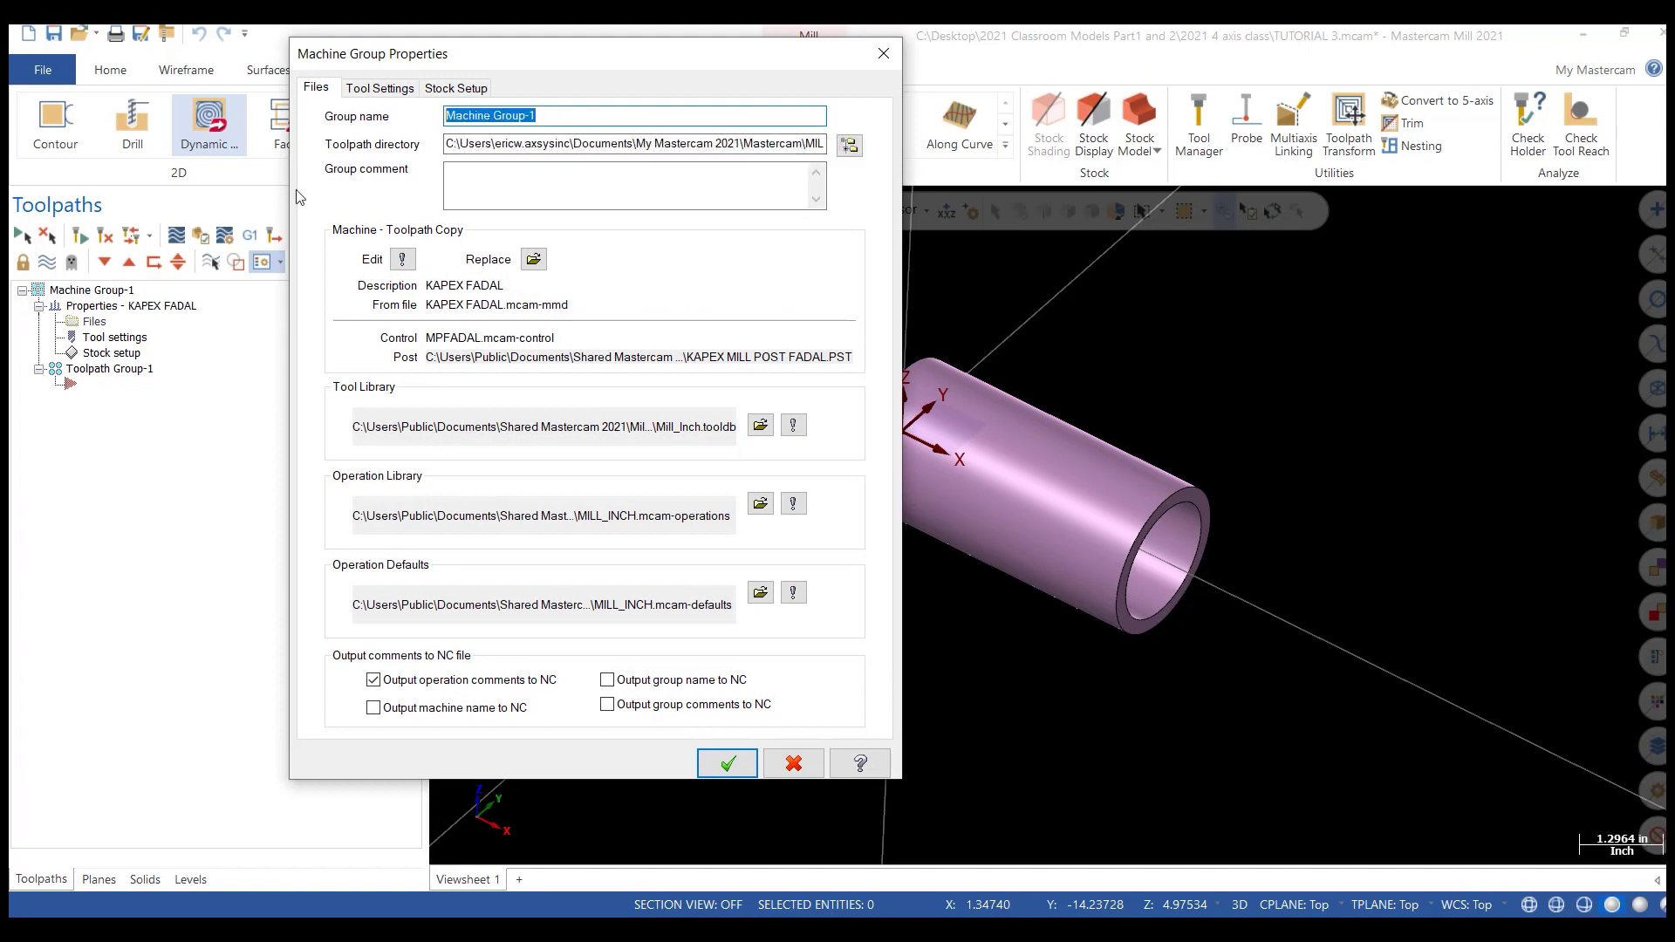
text(SETUP 1)
Step: Set program number 1 and enable sequential tool numbering and duplicate-number warnings
click(385, 90)
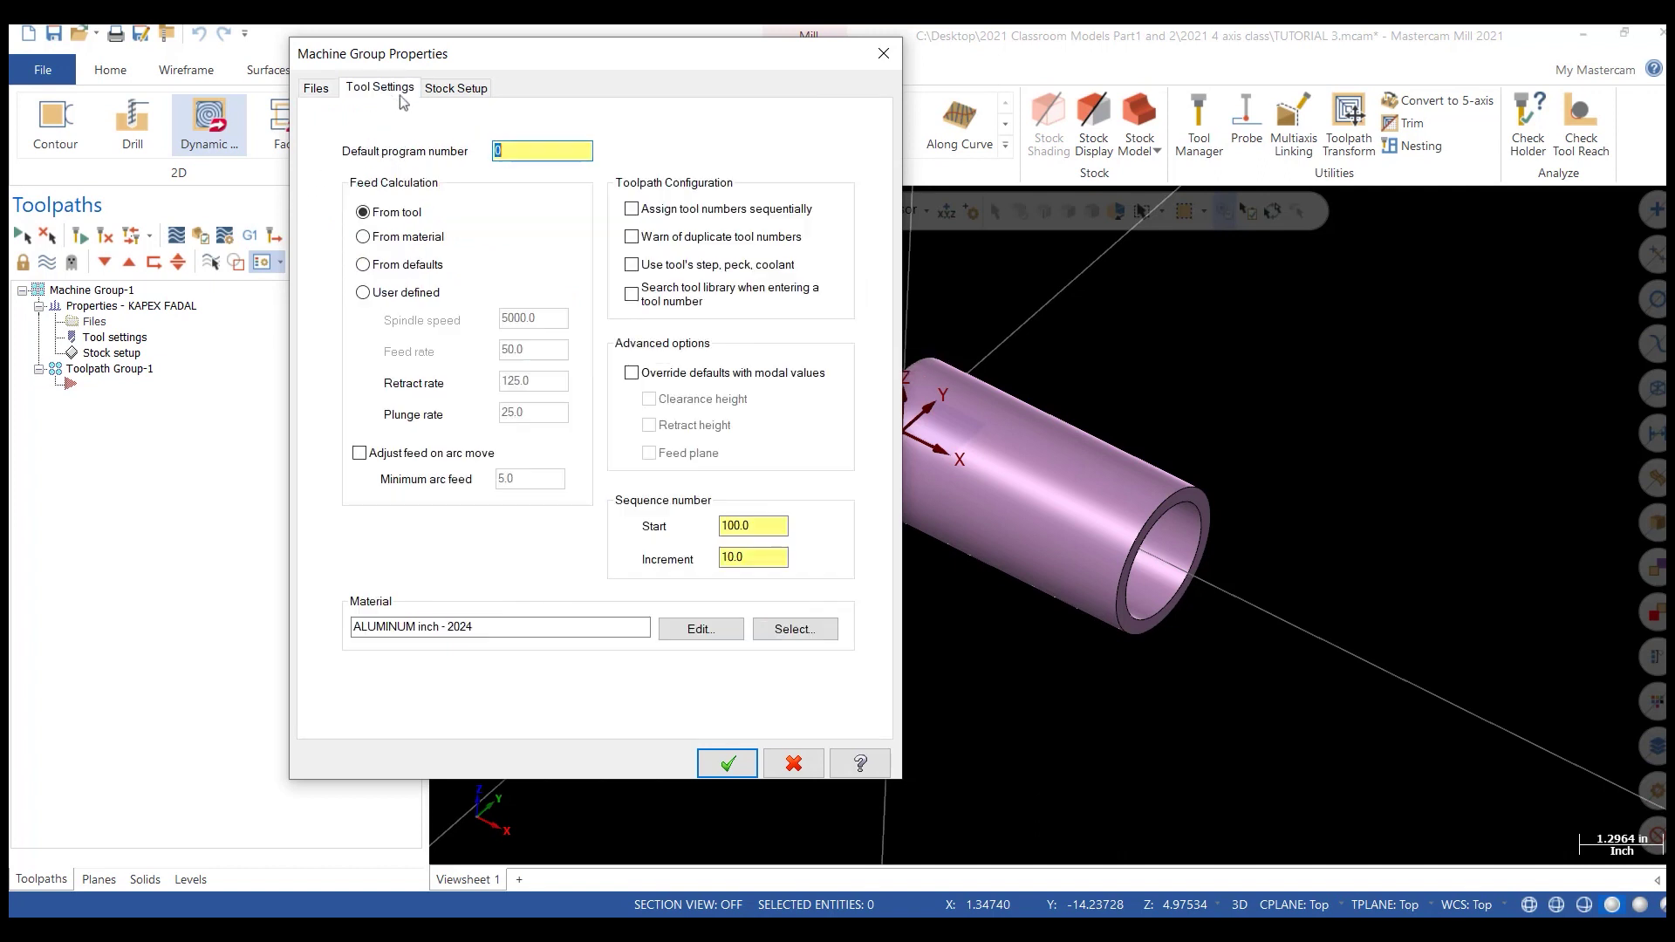
text(1)
click(636, 211)
click(640, 248)
click(457, 89)
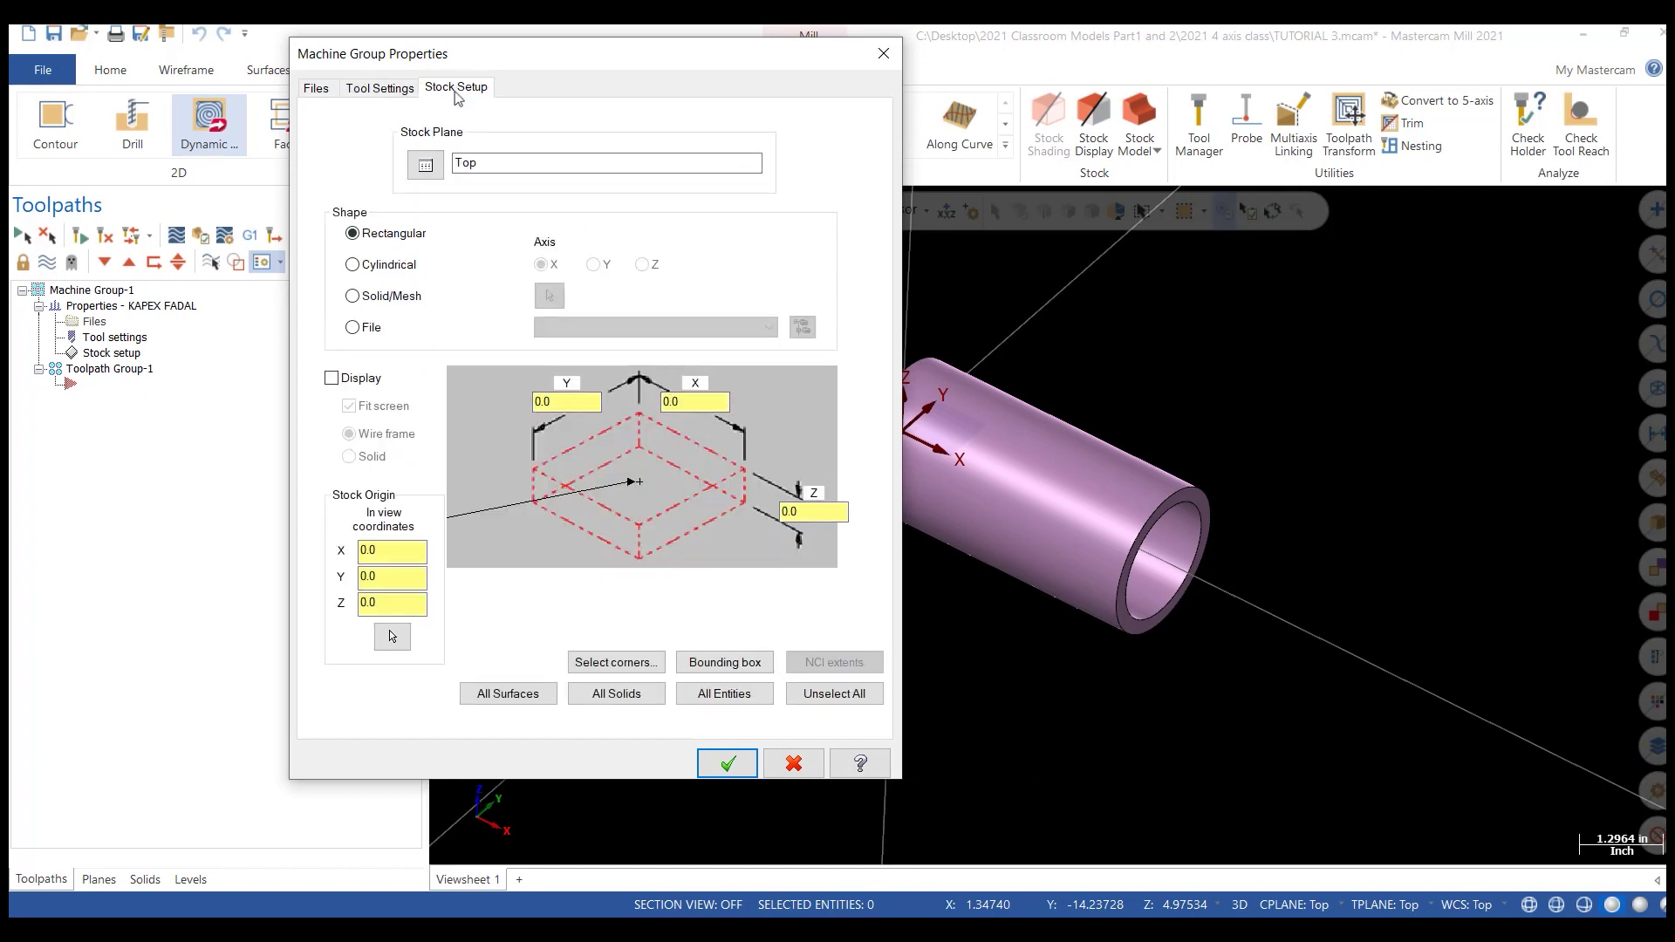
Step: Use the tube solid as the Solid/Mesh stock and accept the machine group properties
click(352, 295)
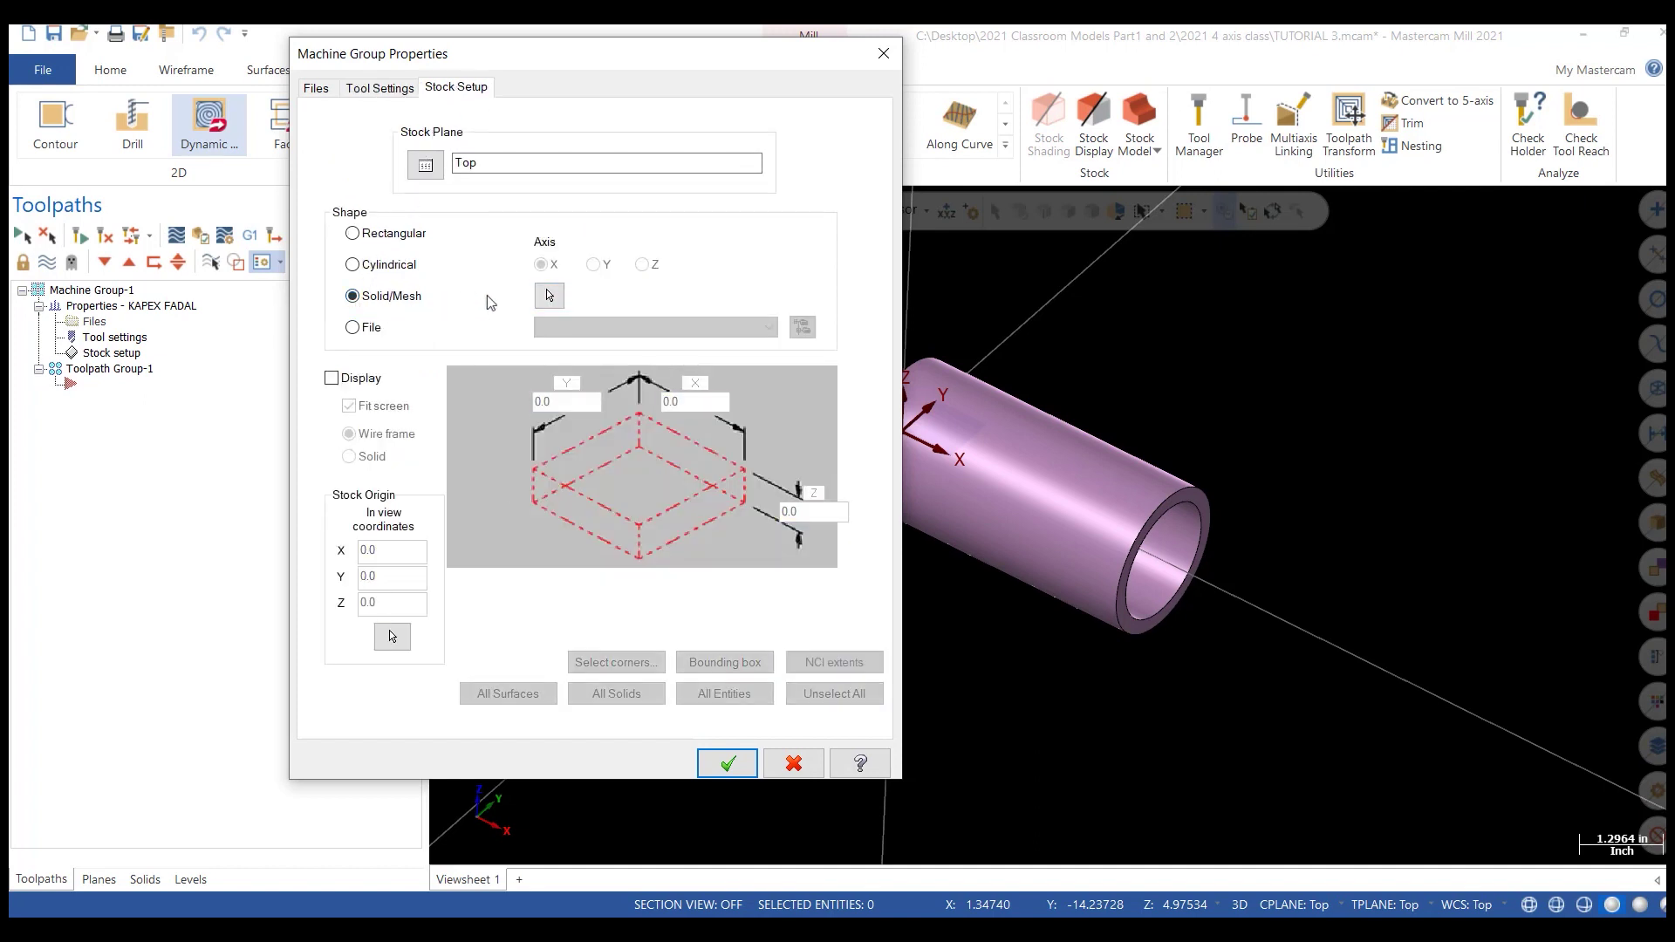
click(551, 297)
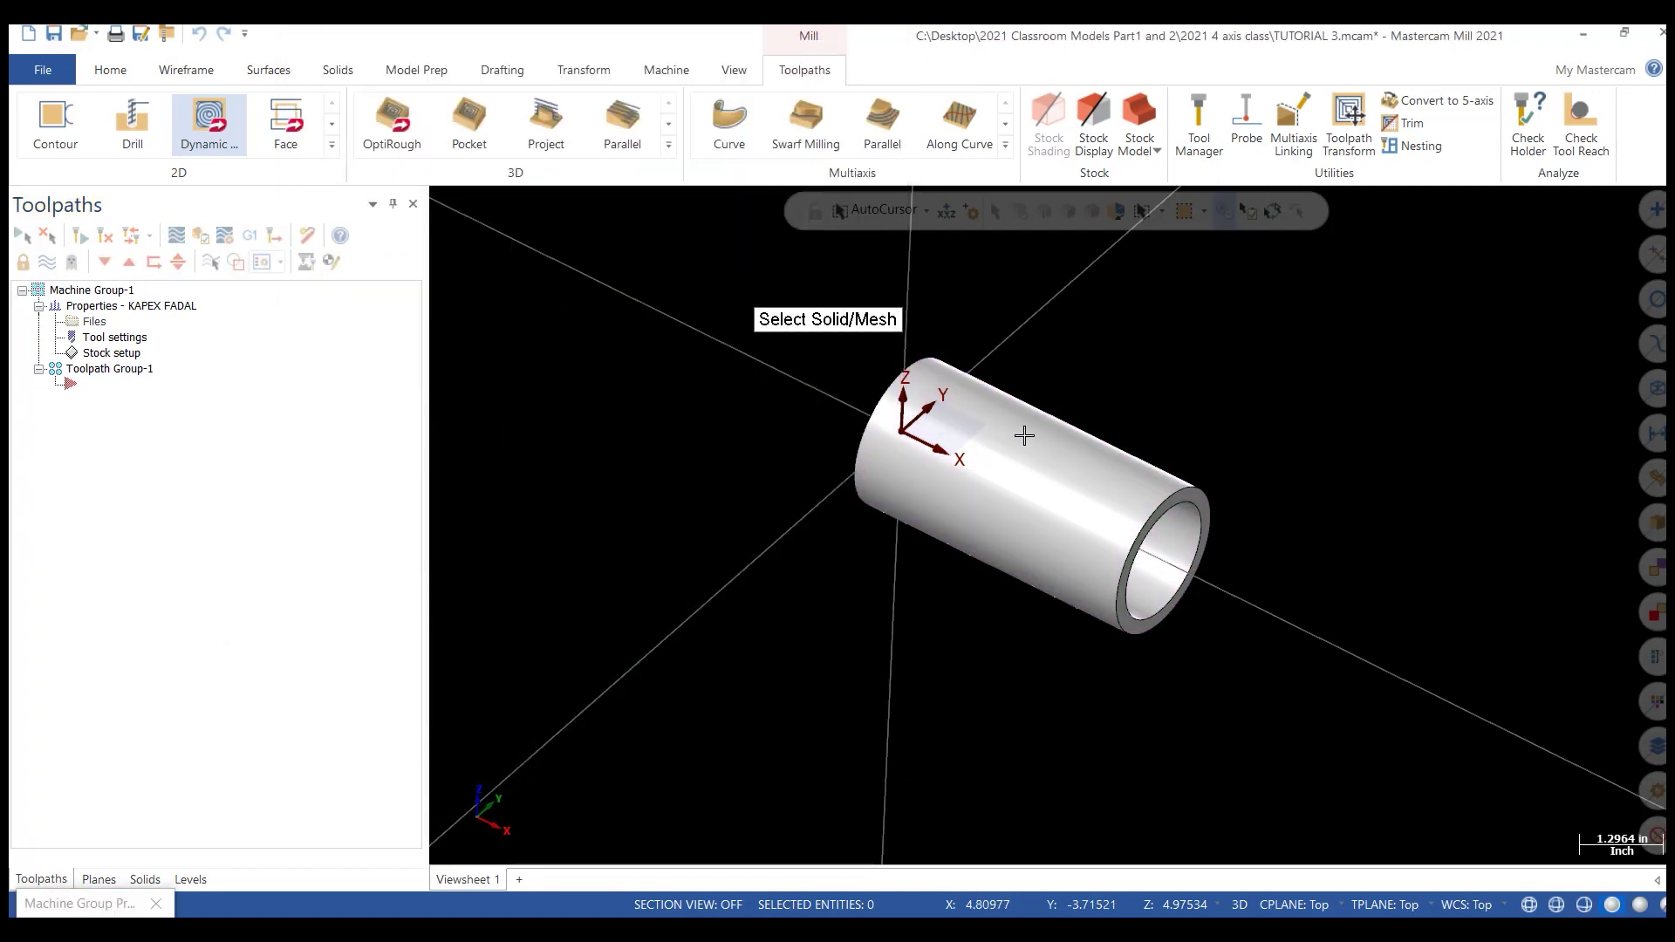
click(1025, 436)
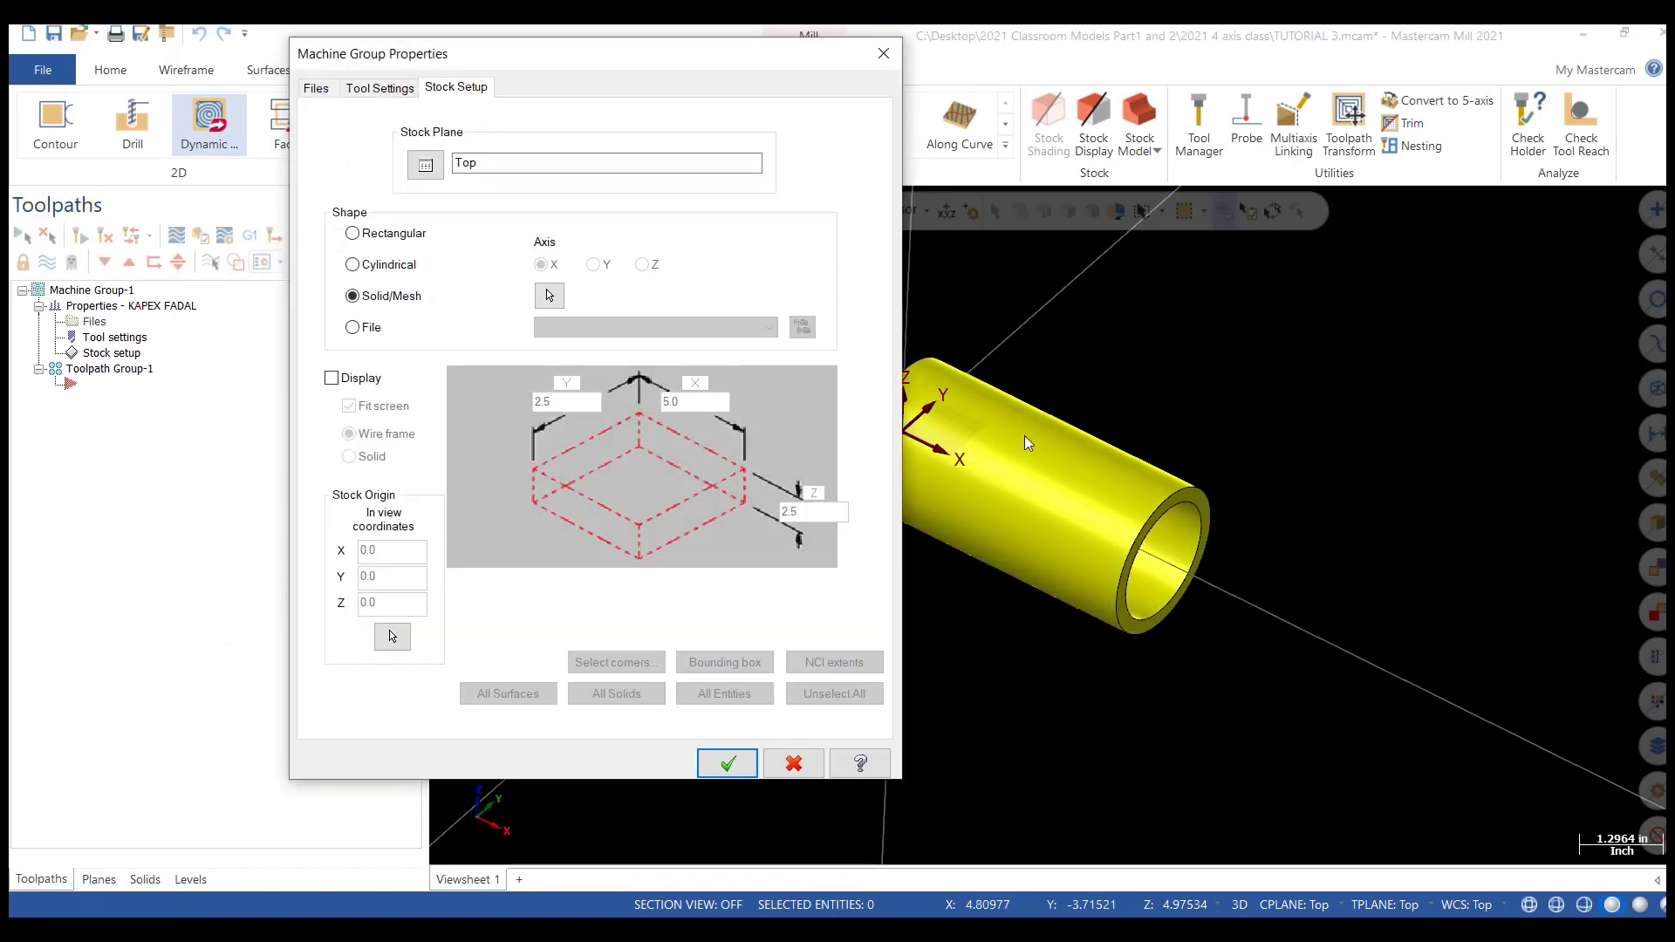
click(731, 768)
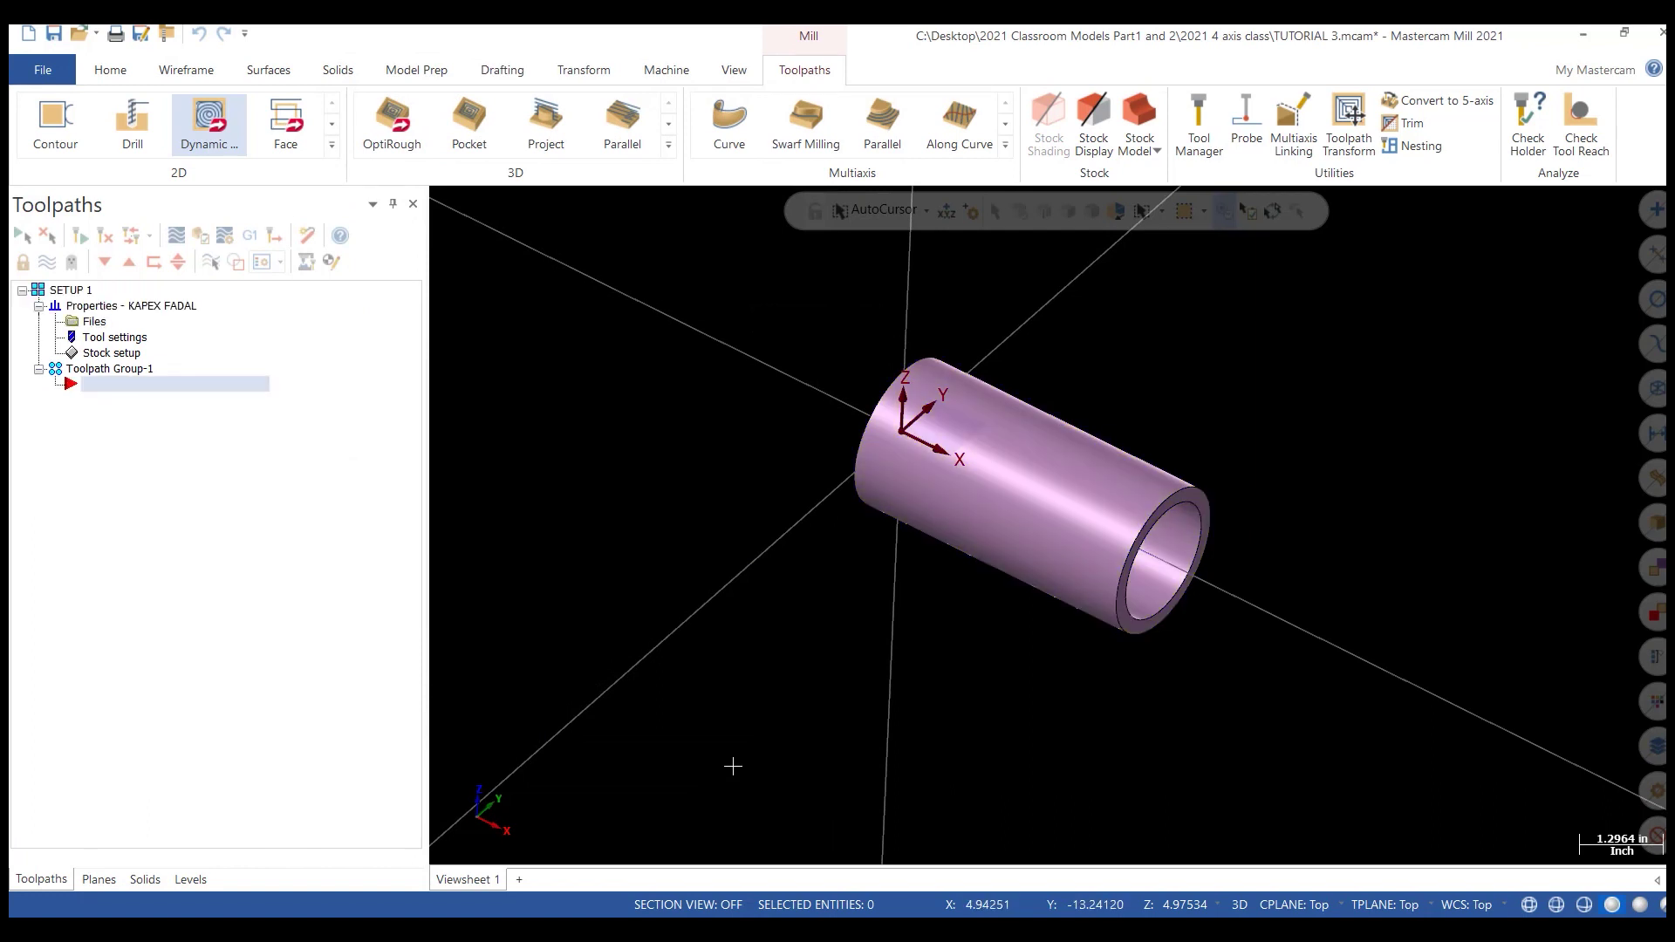
Step: Make Un-Rolled the visible active level and hide the Stock level
click(190, 879)
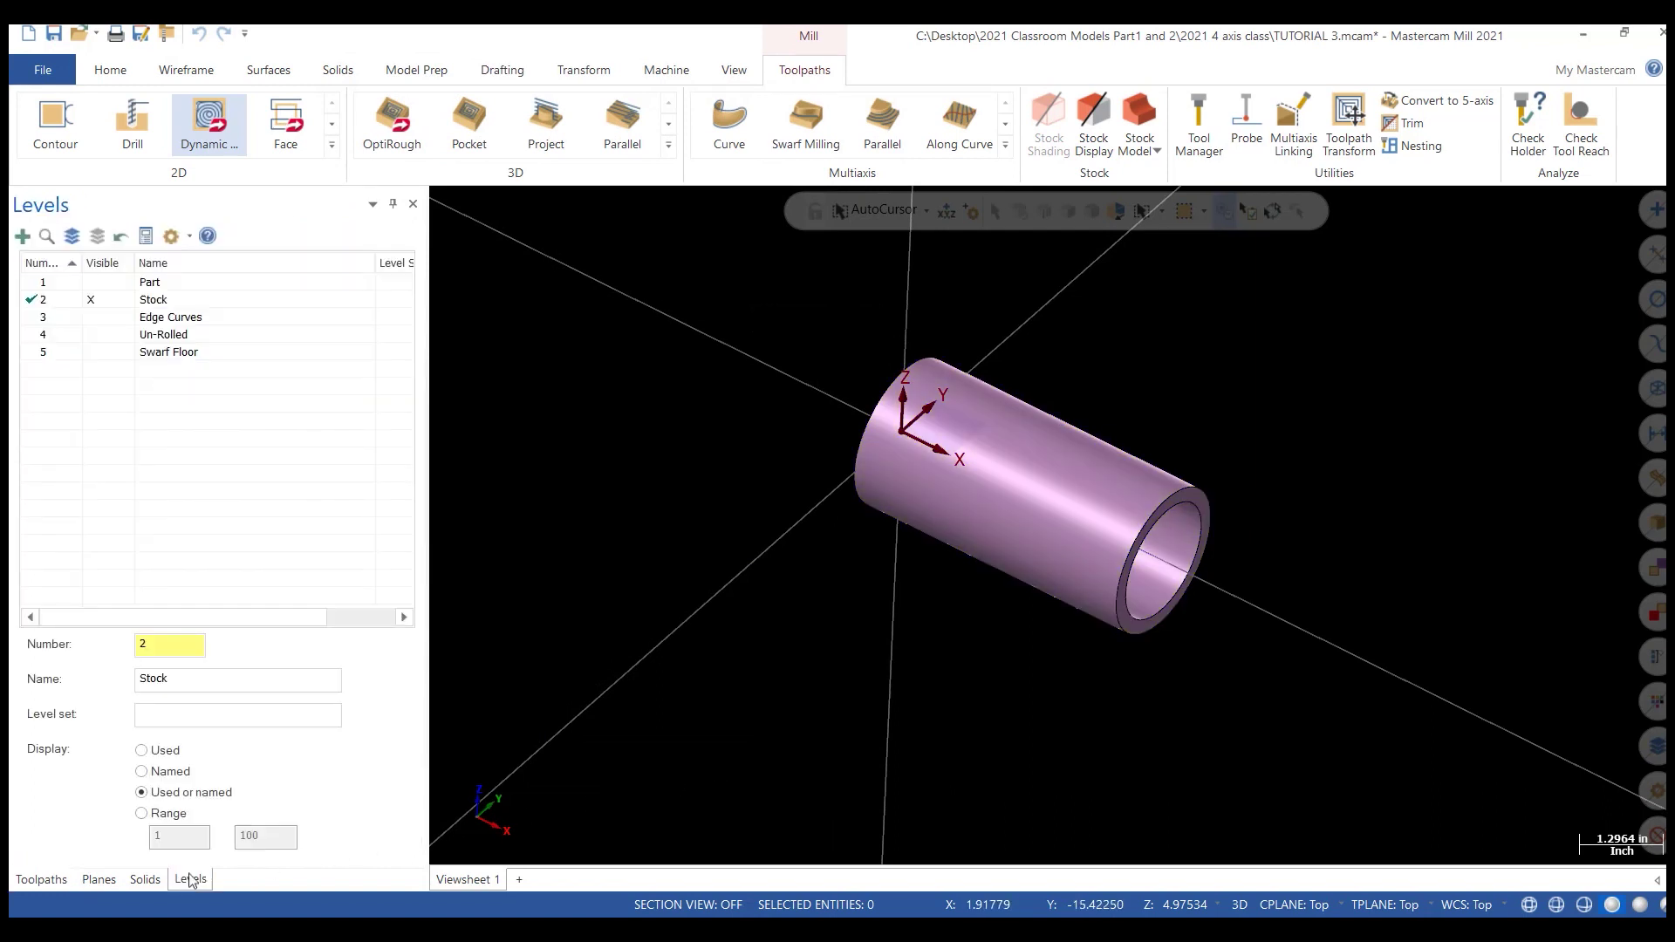
click(92, 335)
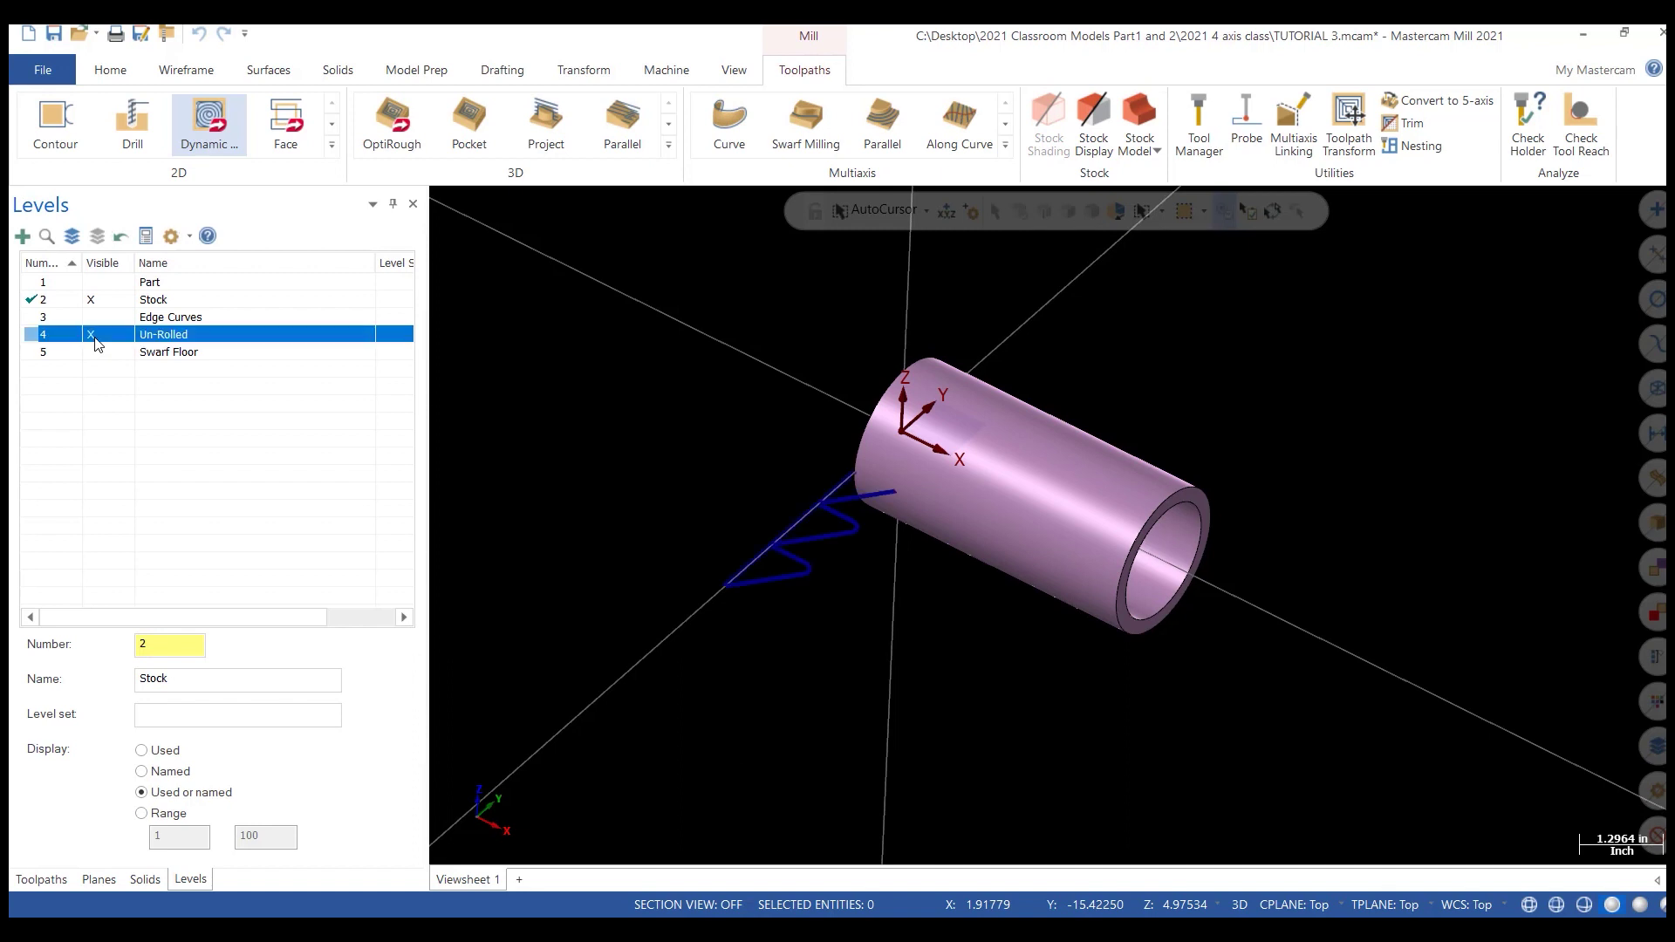
click(32, 335)
click(91, 299)
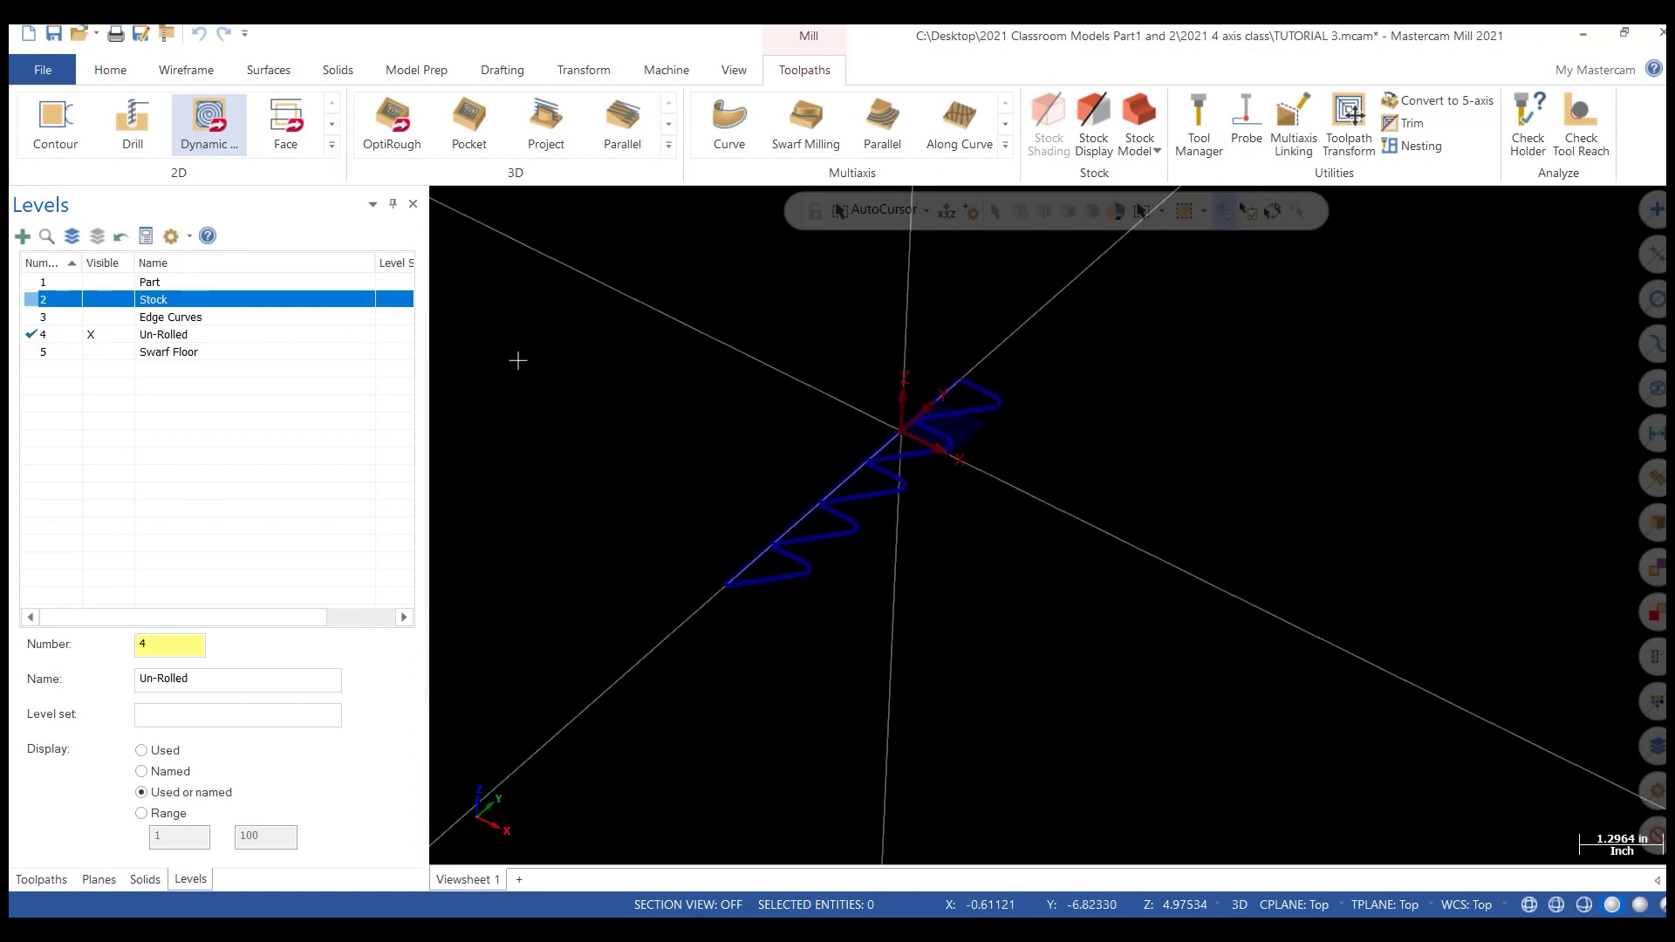
Step: Switch the view to Isometric (WCS) and show the Toolpaths manager
right_click(639, 375)
click(719, 567)
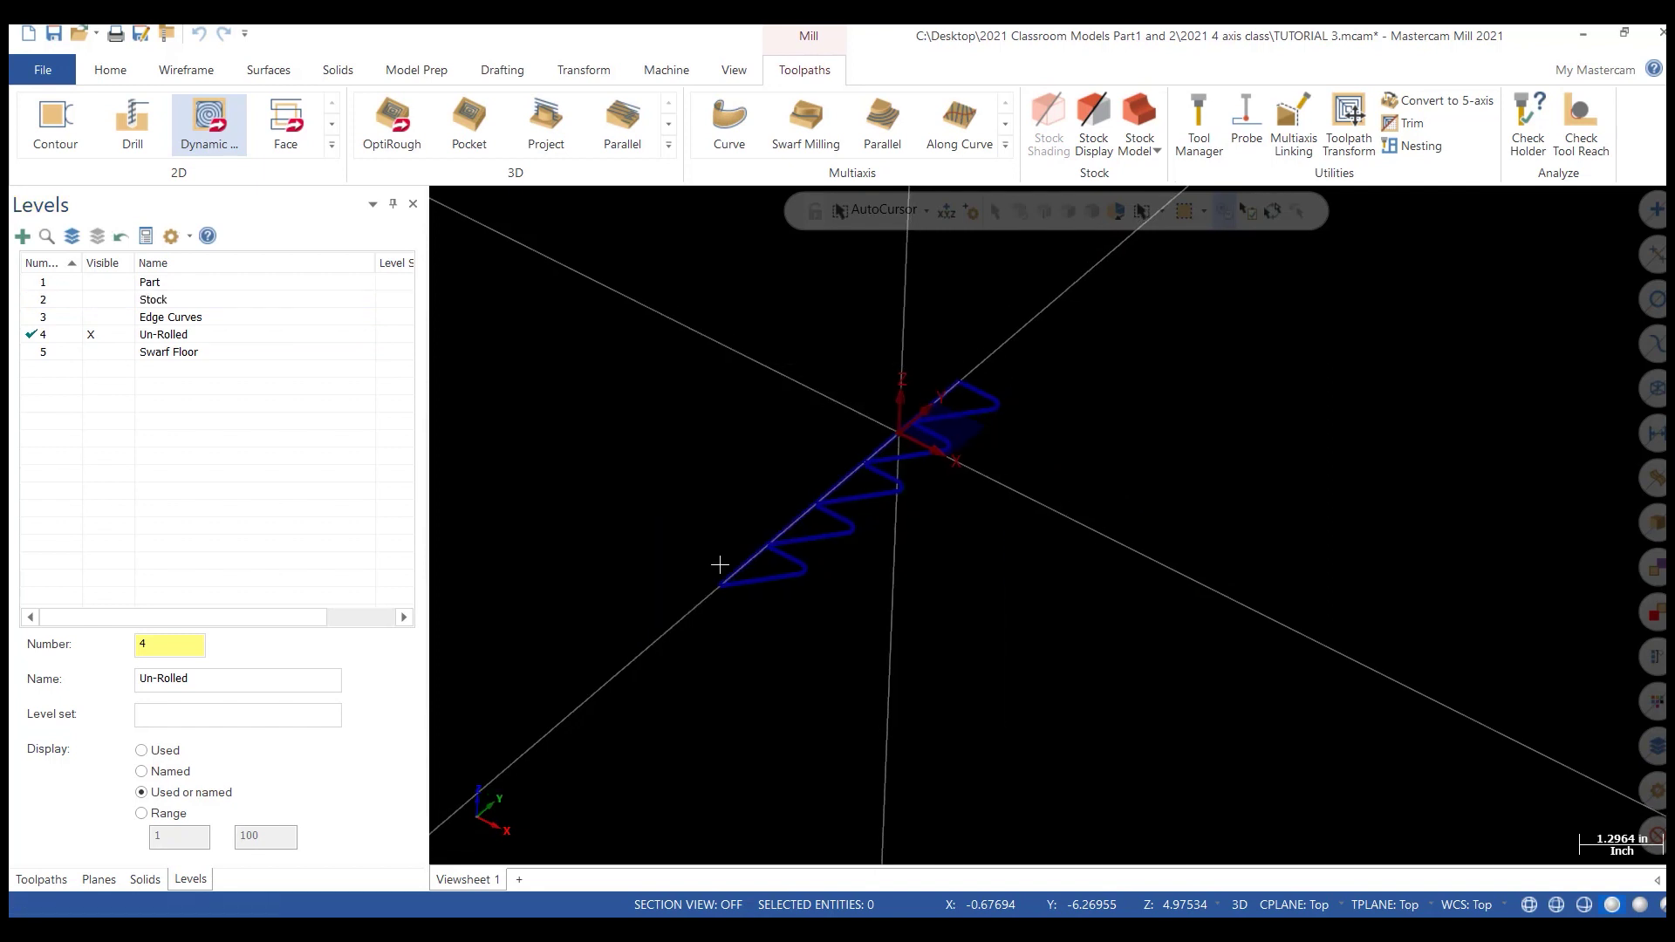
click(41, 879)
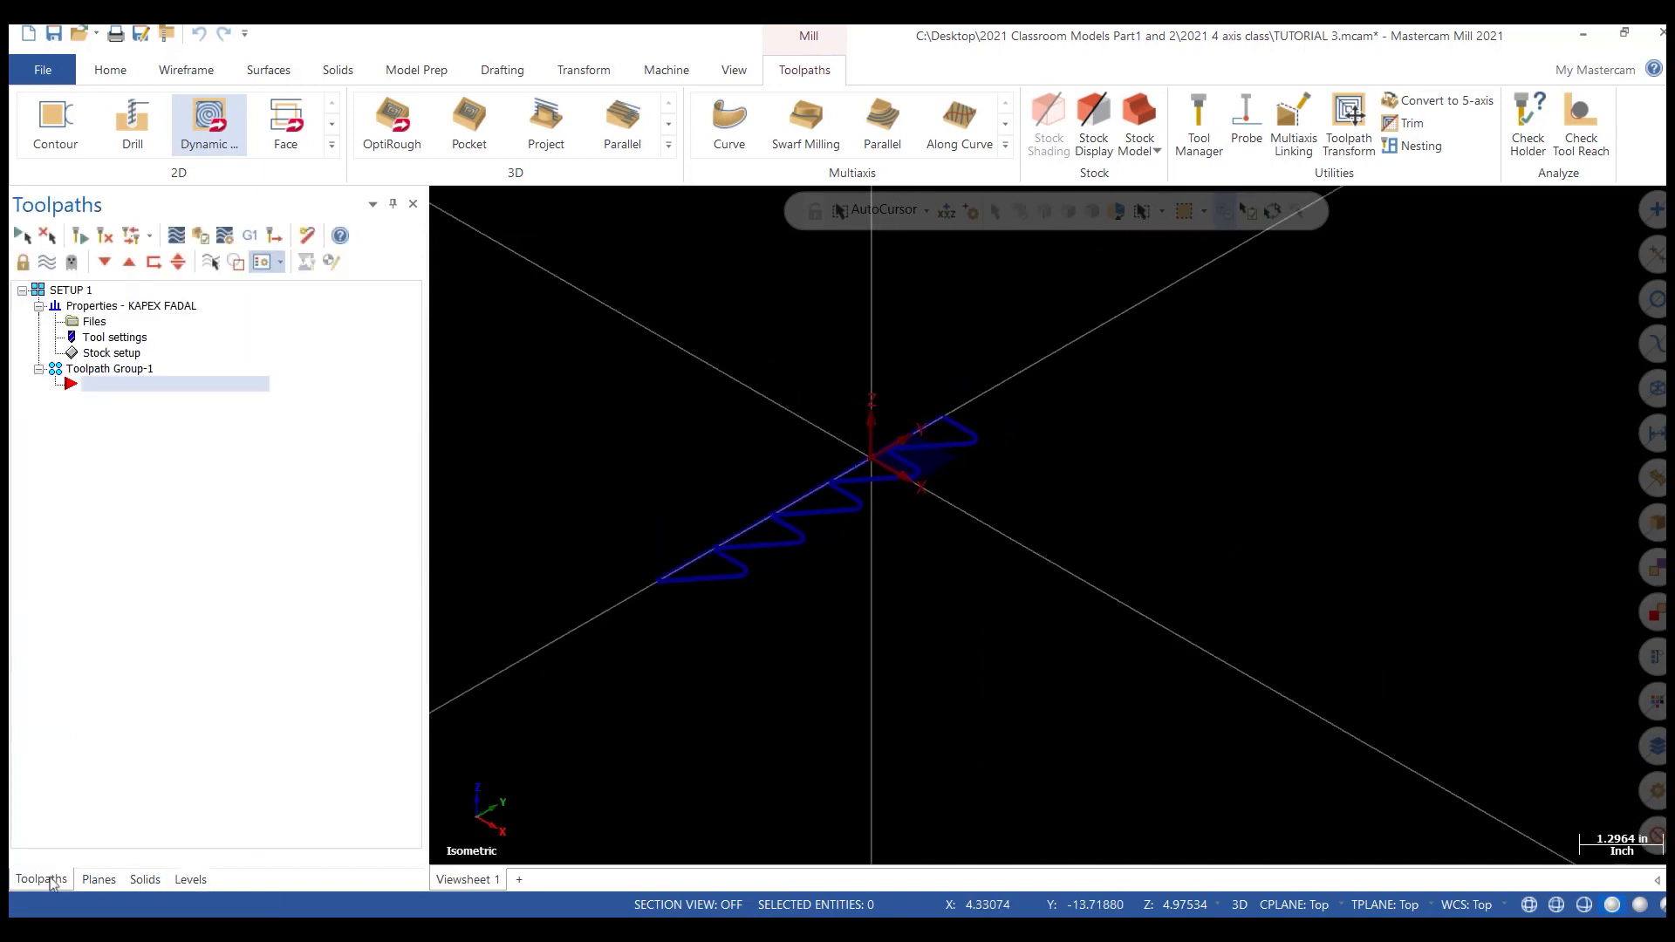
Step: Start a 2D Dynamic Mill toolpath and chain the zigzag curve as its machining region
click(209, 122)
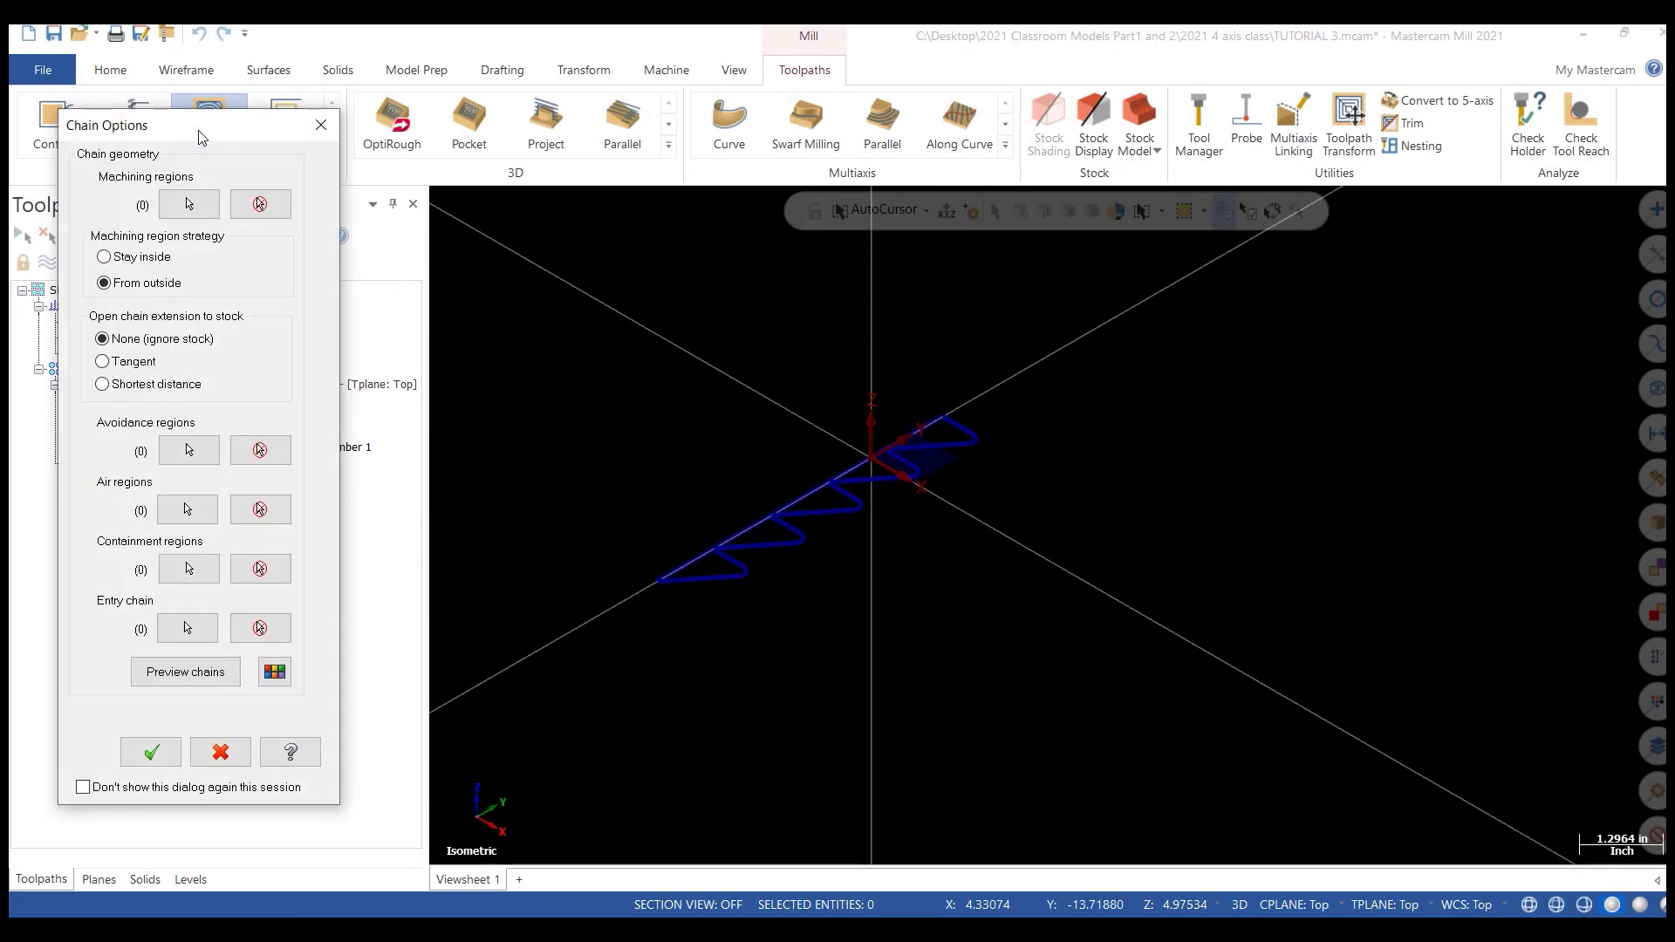
click(190, 204)
click(371, 254)
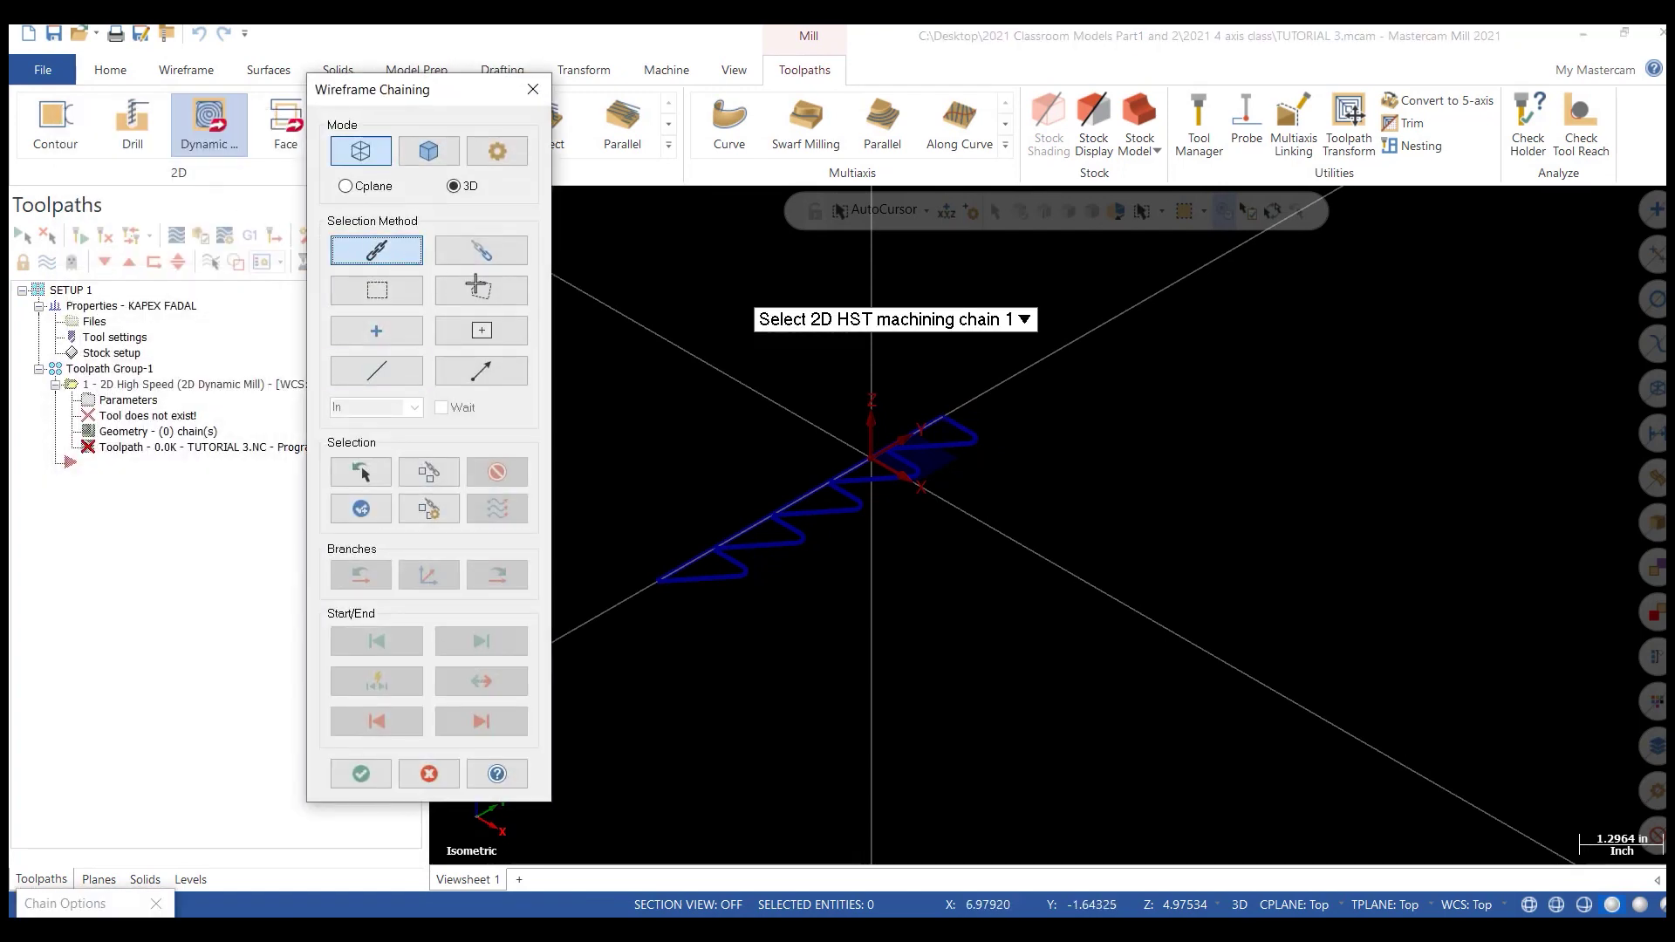
click(959, 425)
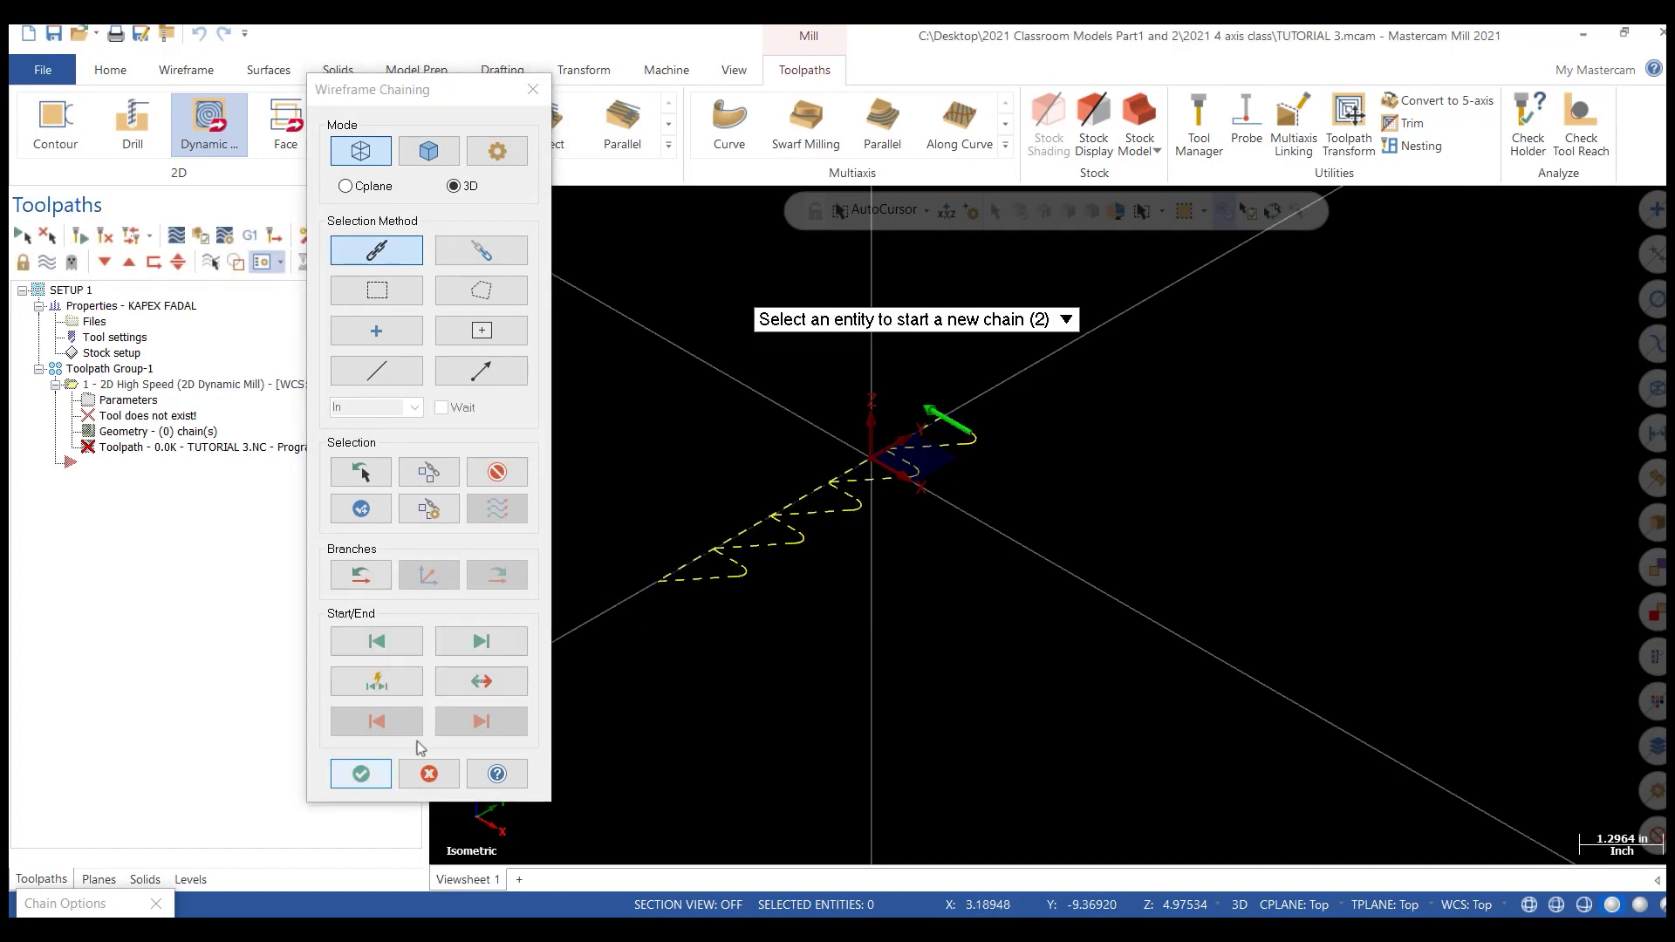
click(360, 773)
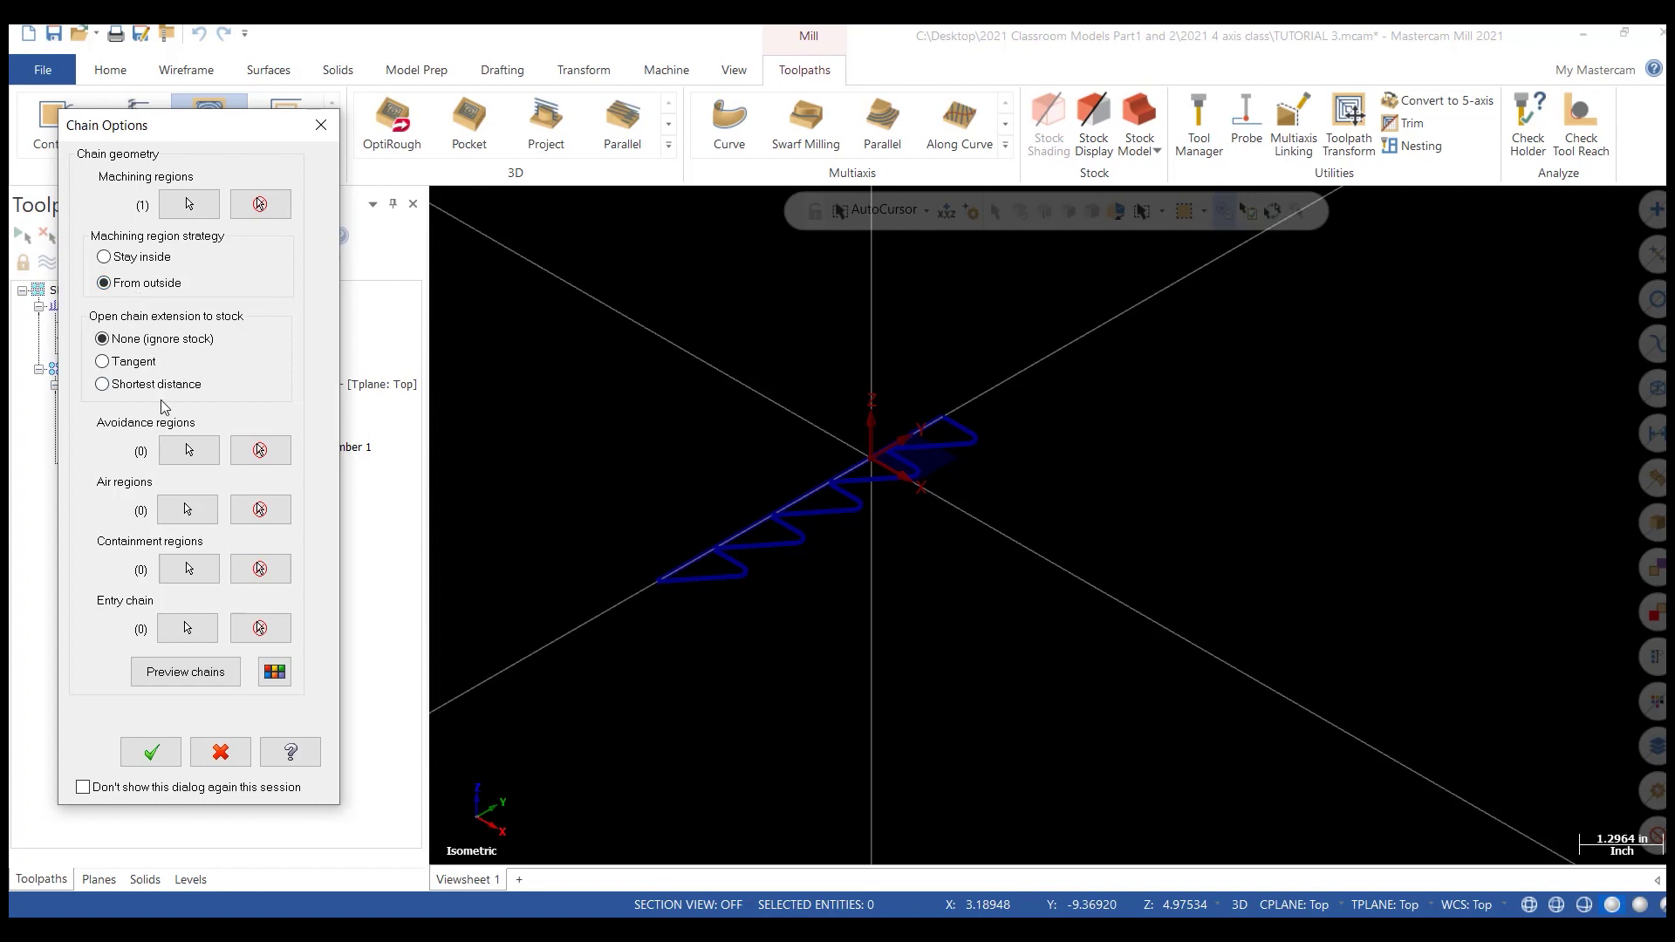
Step: Pick a single straight line as the air region, preview the regions, and accept
click(189, 509)
click(375, 370)
click(917, 427)
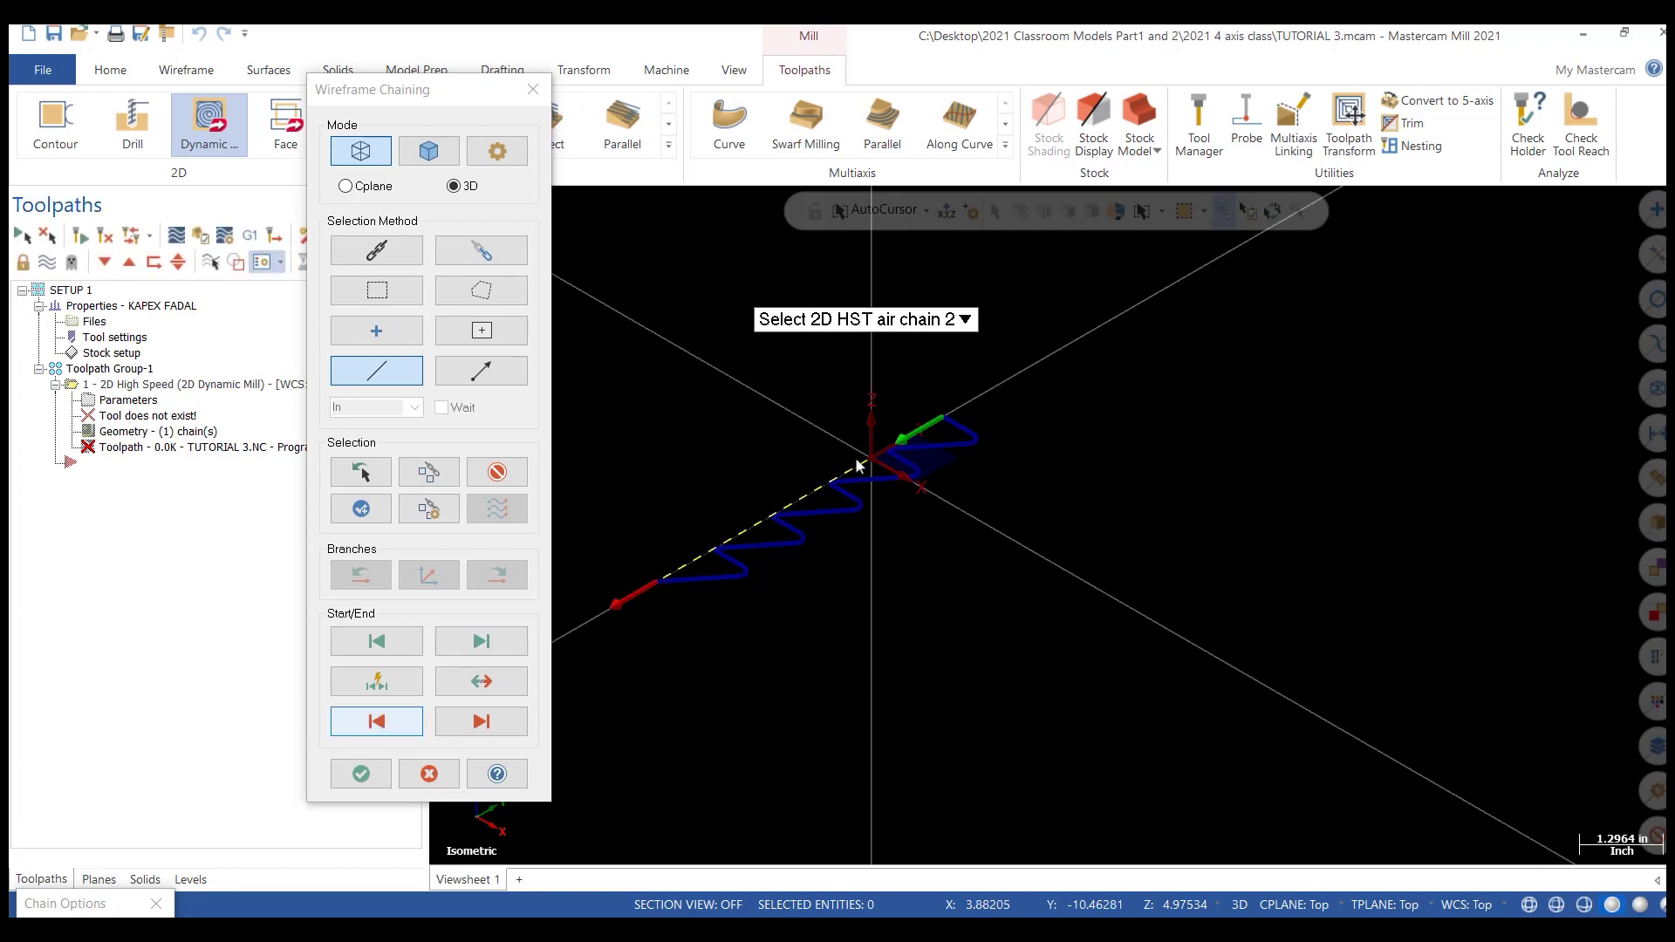
click(359, 774)
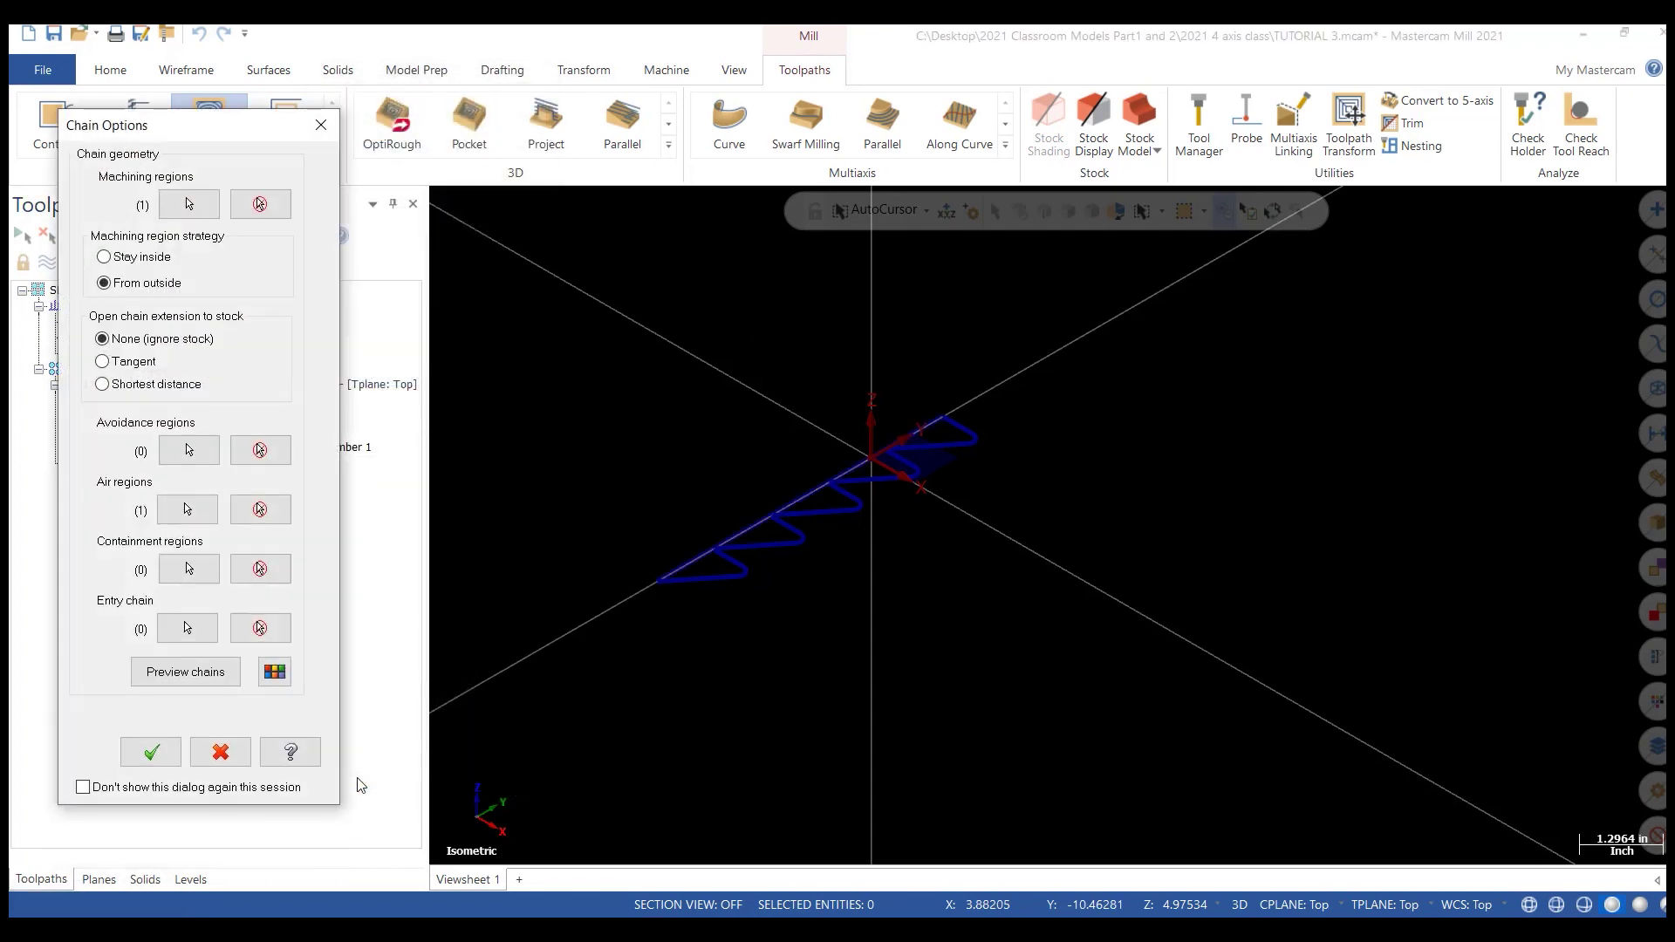
click(185, 672)
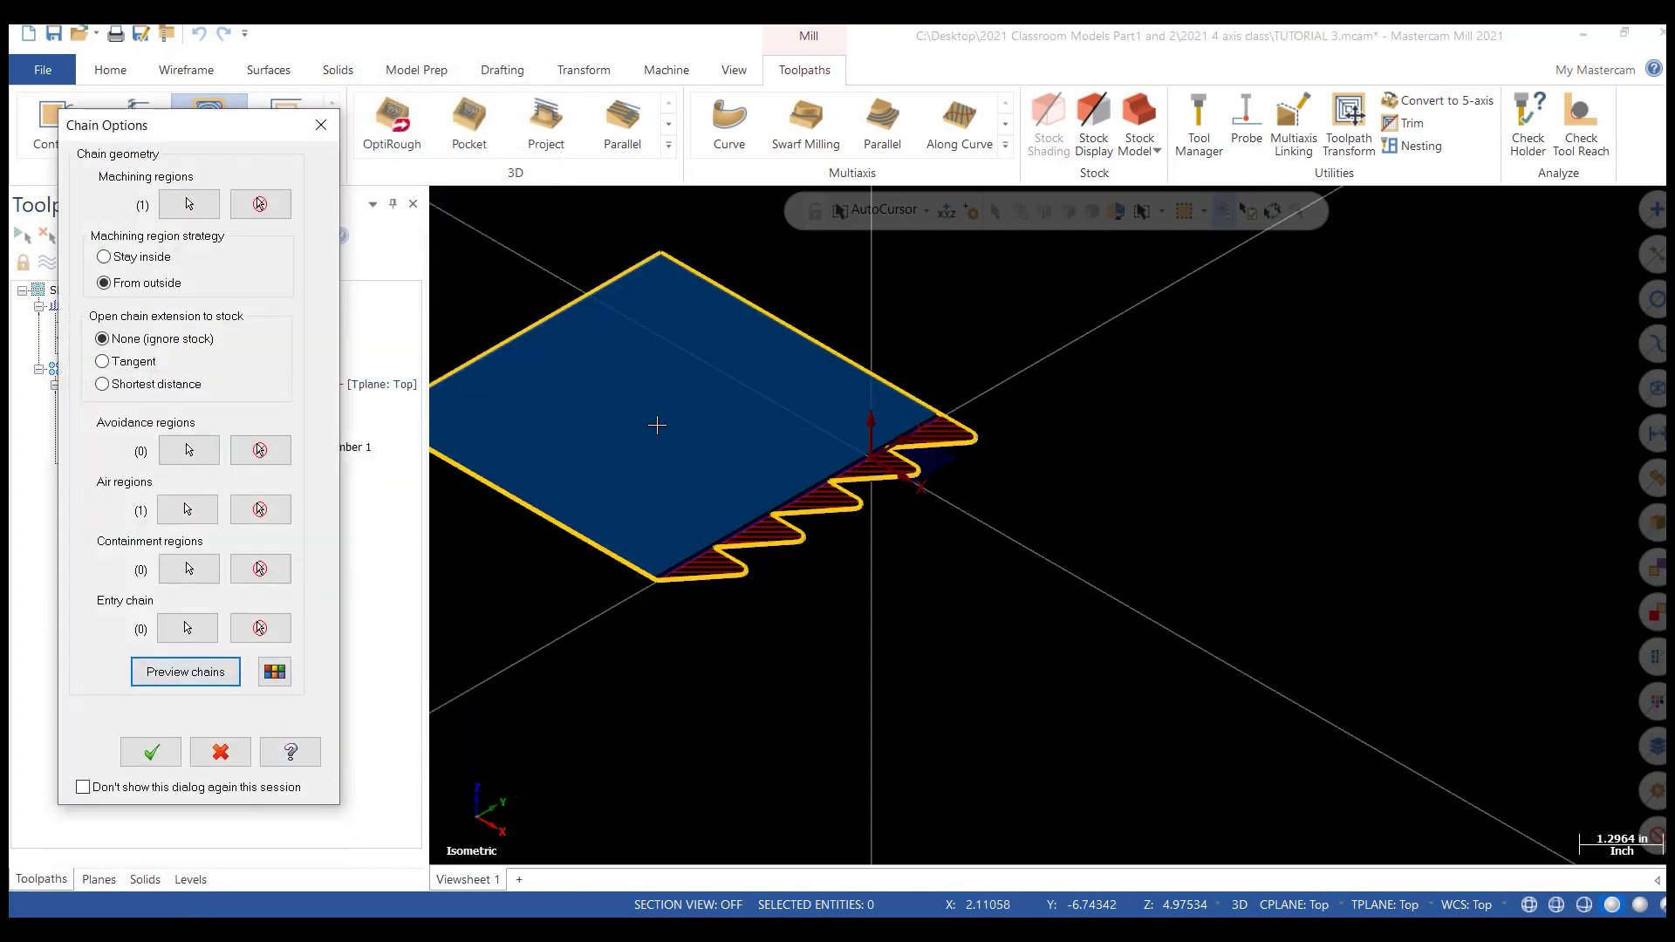
click(152, 752)
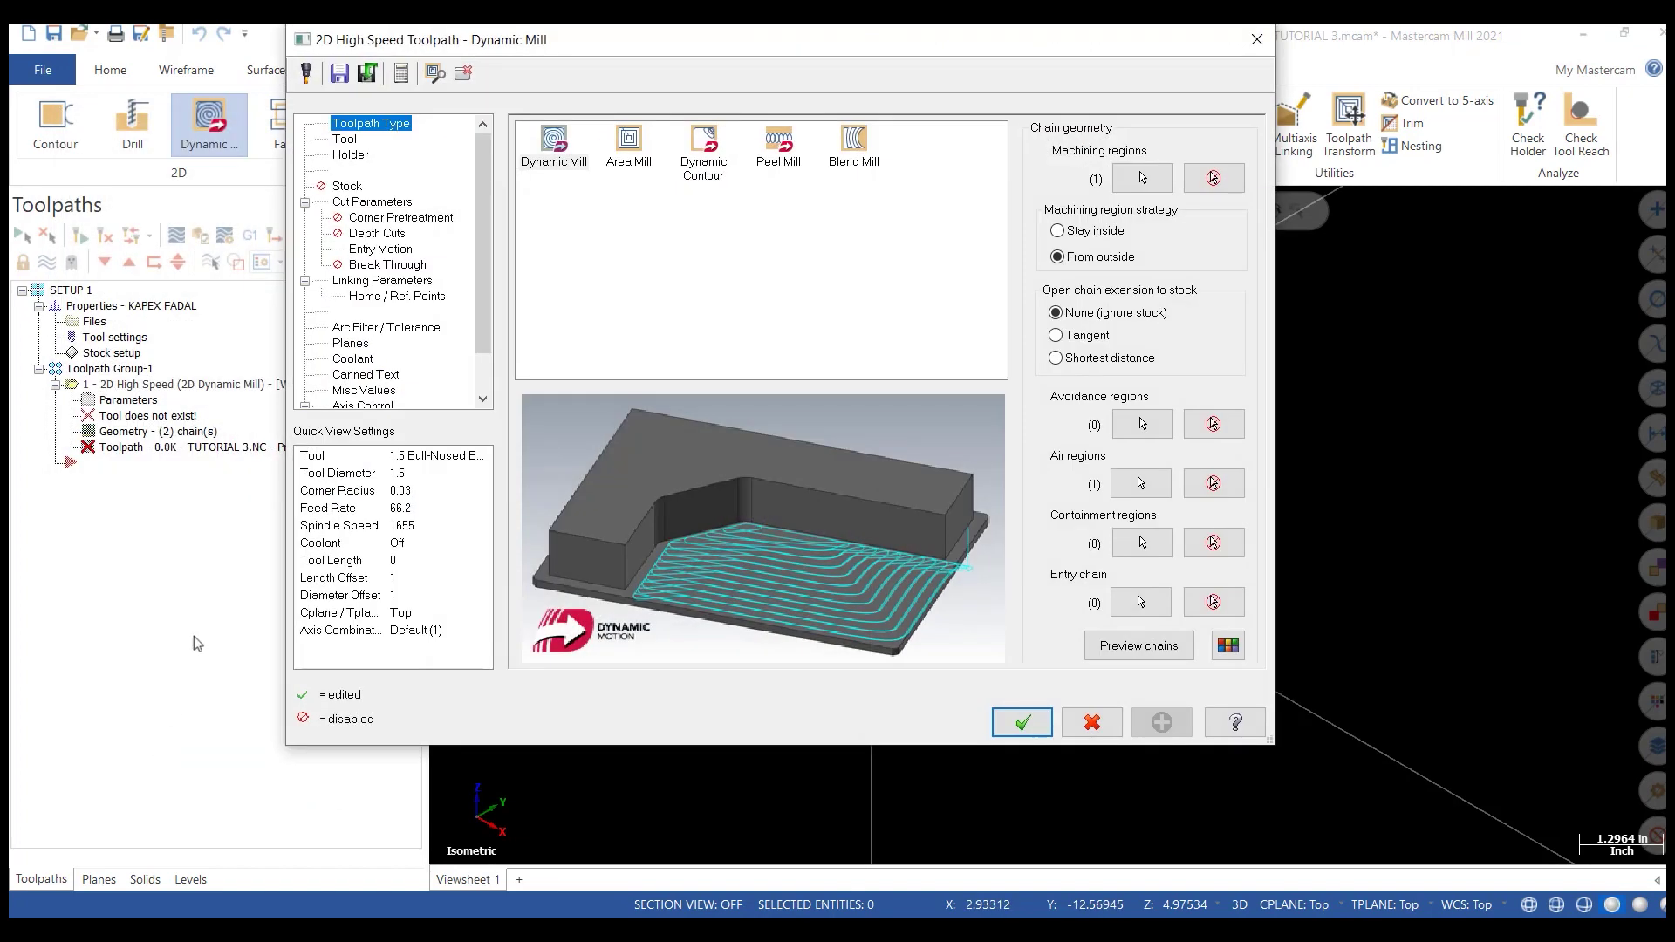
Step: Select the 1/4 FLAT ENDMILL from the tool library
click(346, 140)
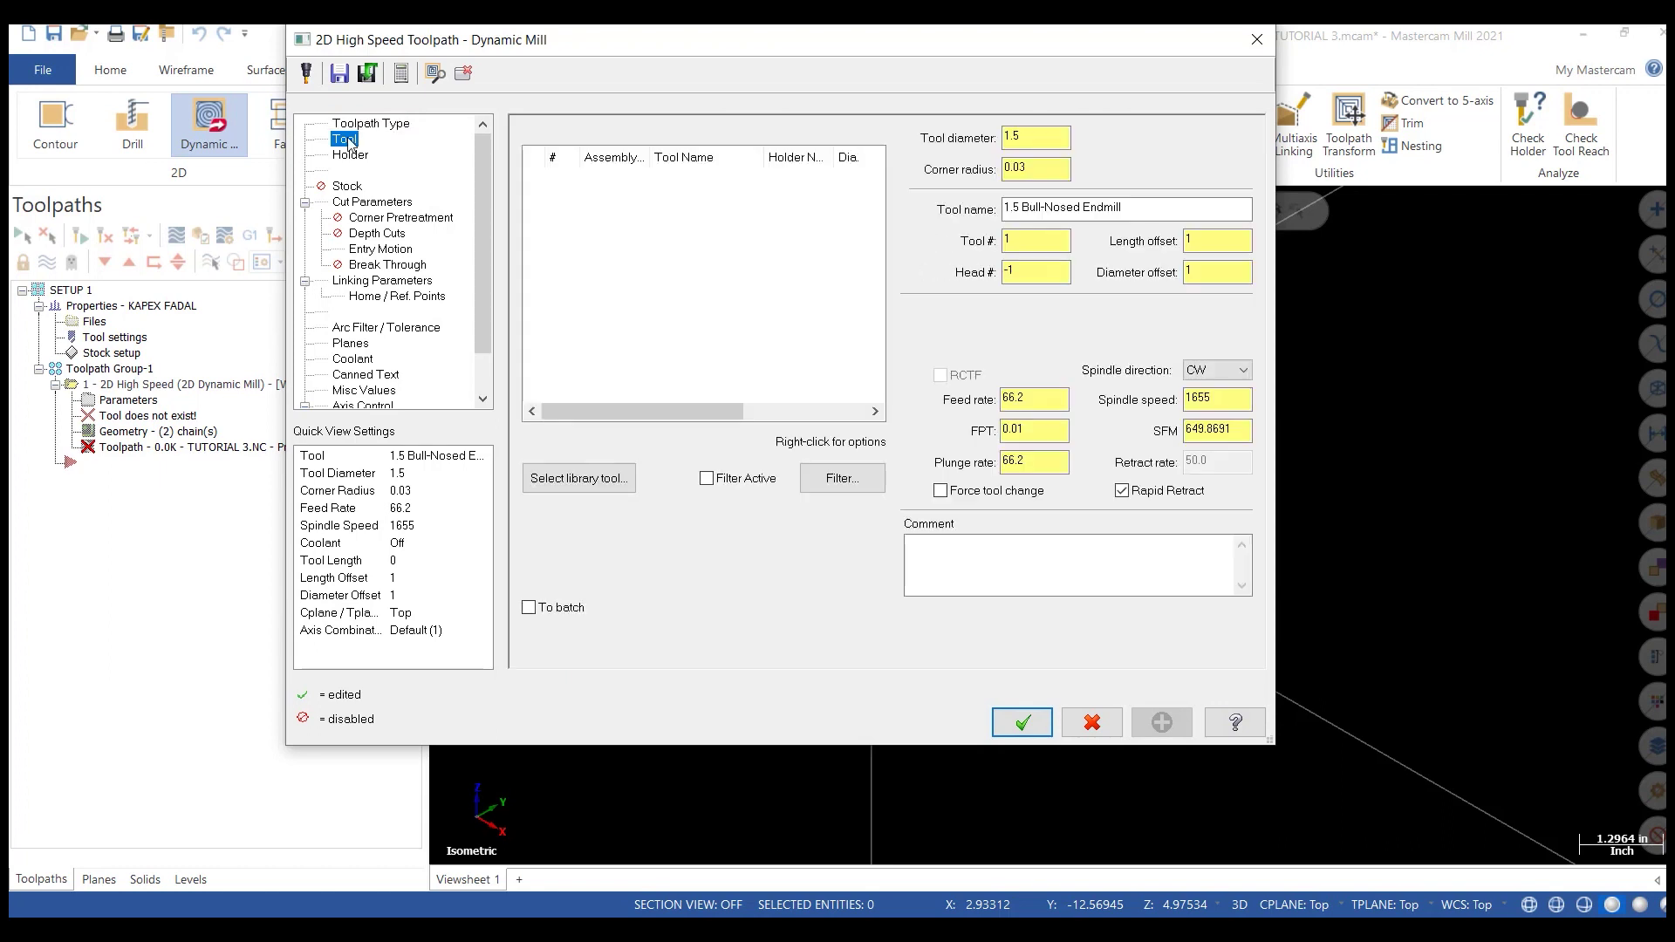
click(593, 480)
click(750, 243)
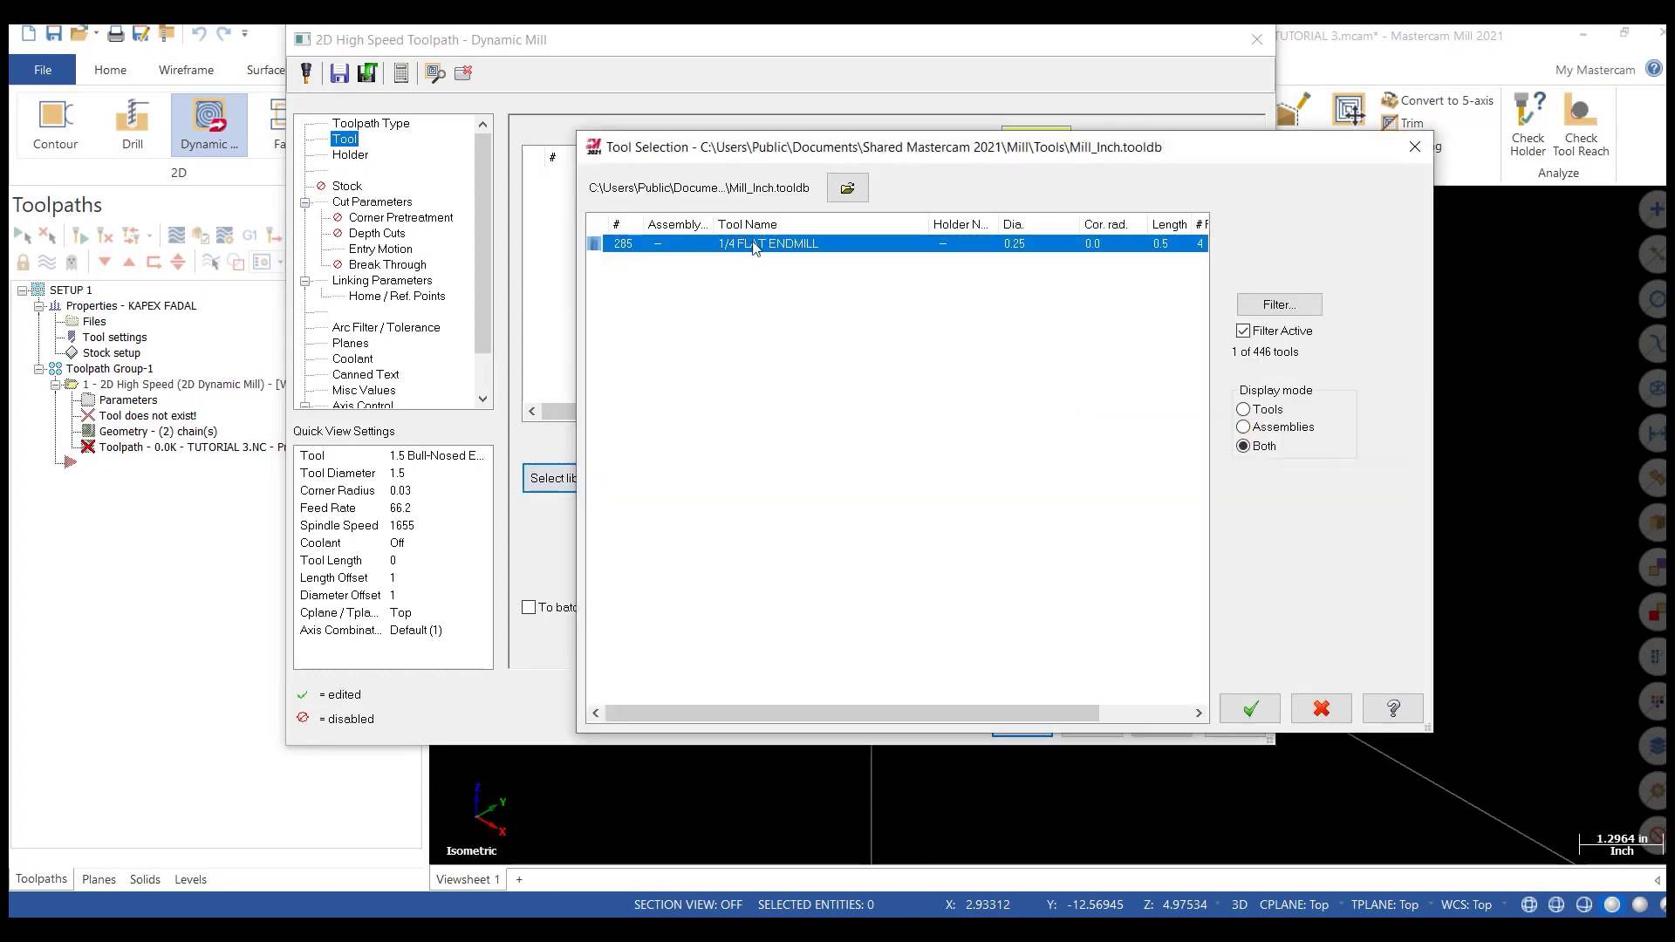
click(1249, 711)
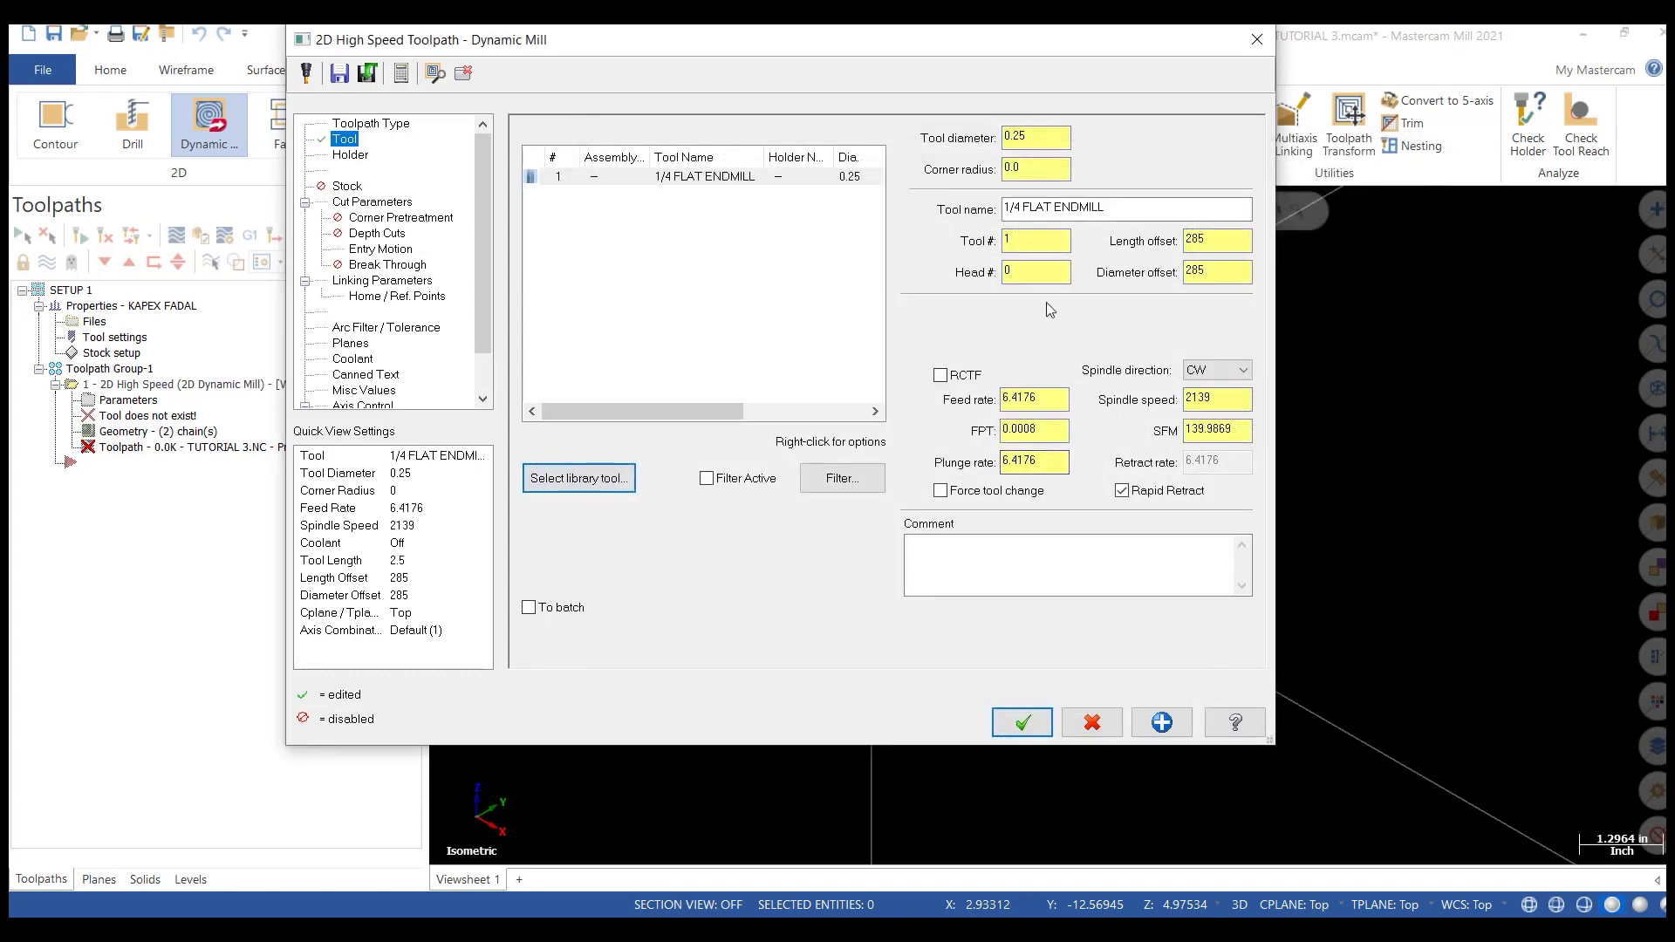
Step: Set head, length and diameter offsets to 1 and surface speed to 550 SFM
double_click(1030, 268)
text(1)
double_click(1215, 240)
text(1)
key(Tab)
text(1)
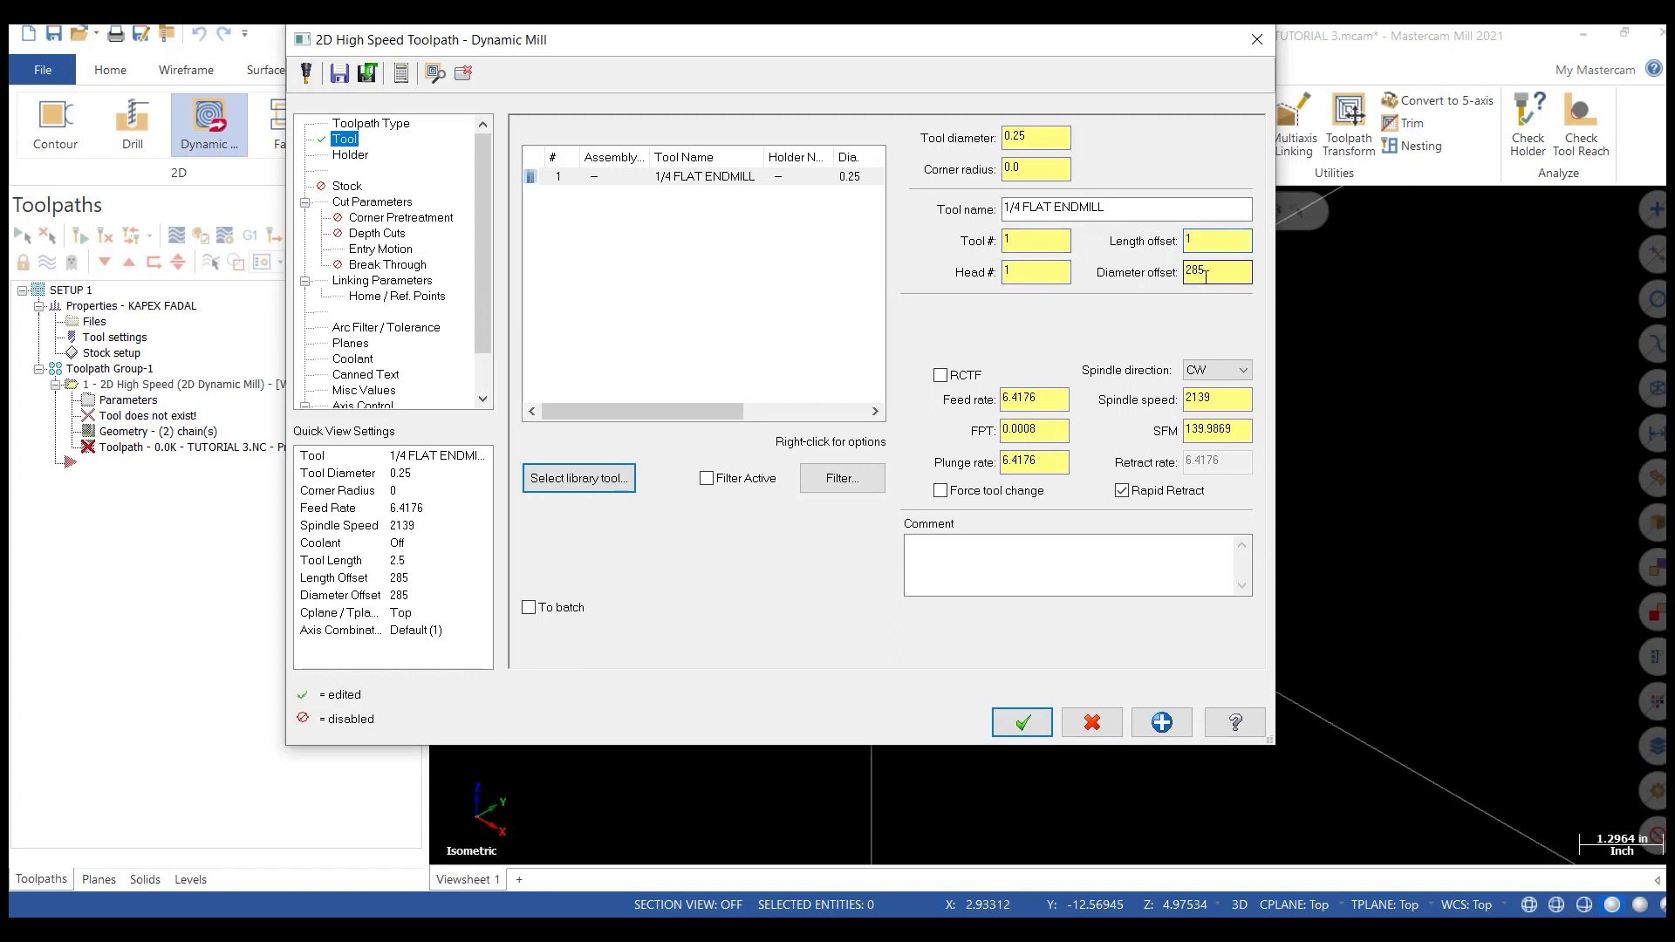
key(Tab)
key(Tab)
text(5)
key(Tab)
key(shift+Tab)
key(BackSpace)
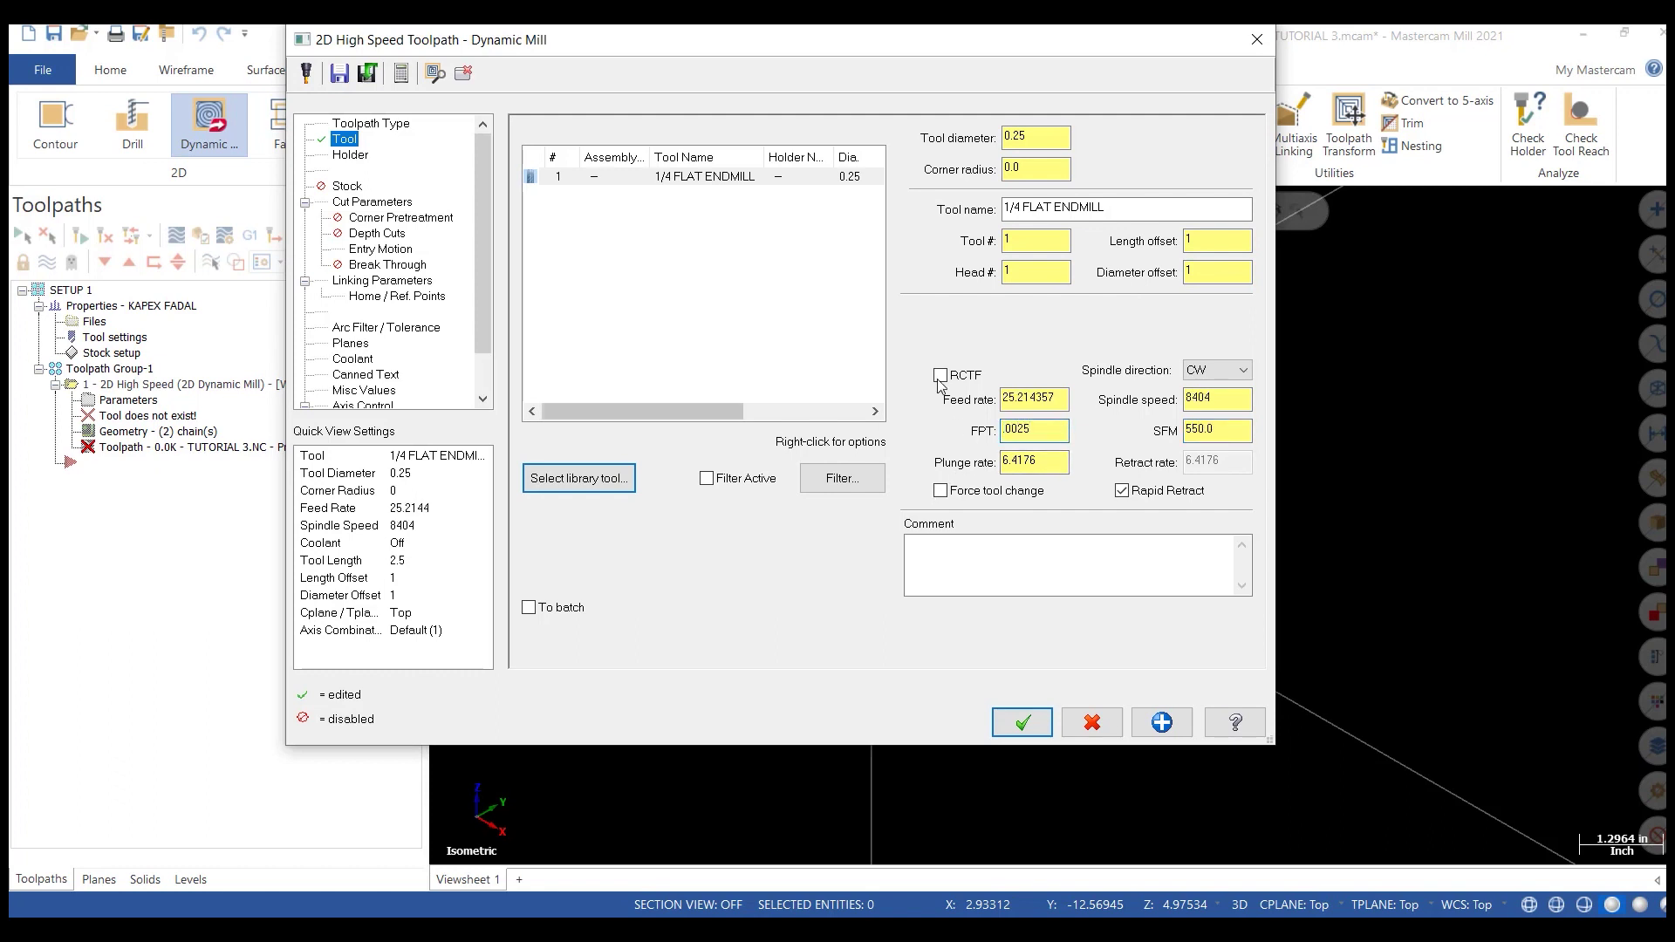
Step: Turn on radial chip thinning compensation and set the plunge rate to 30
click(939, 375)
key(Tab)
text(30)
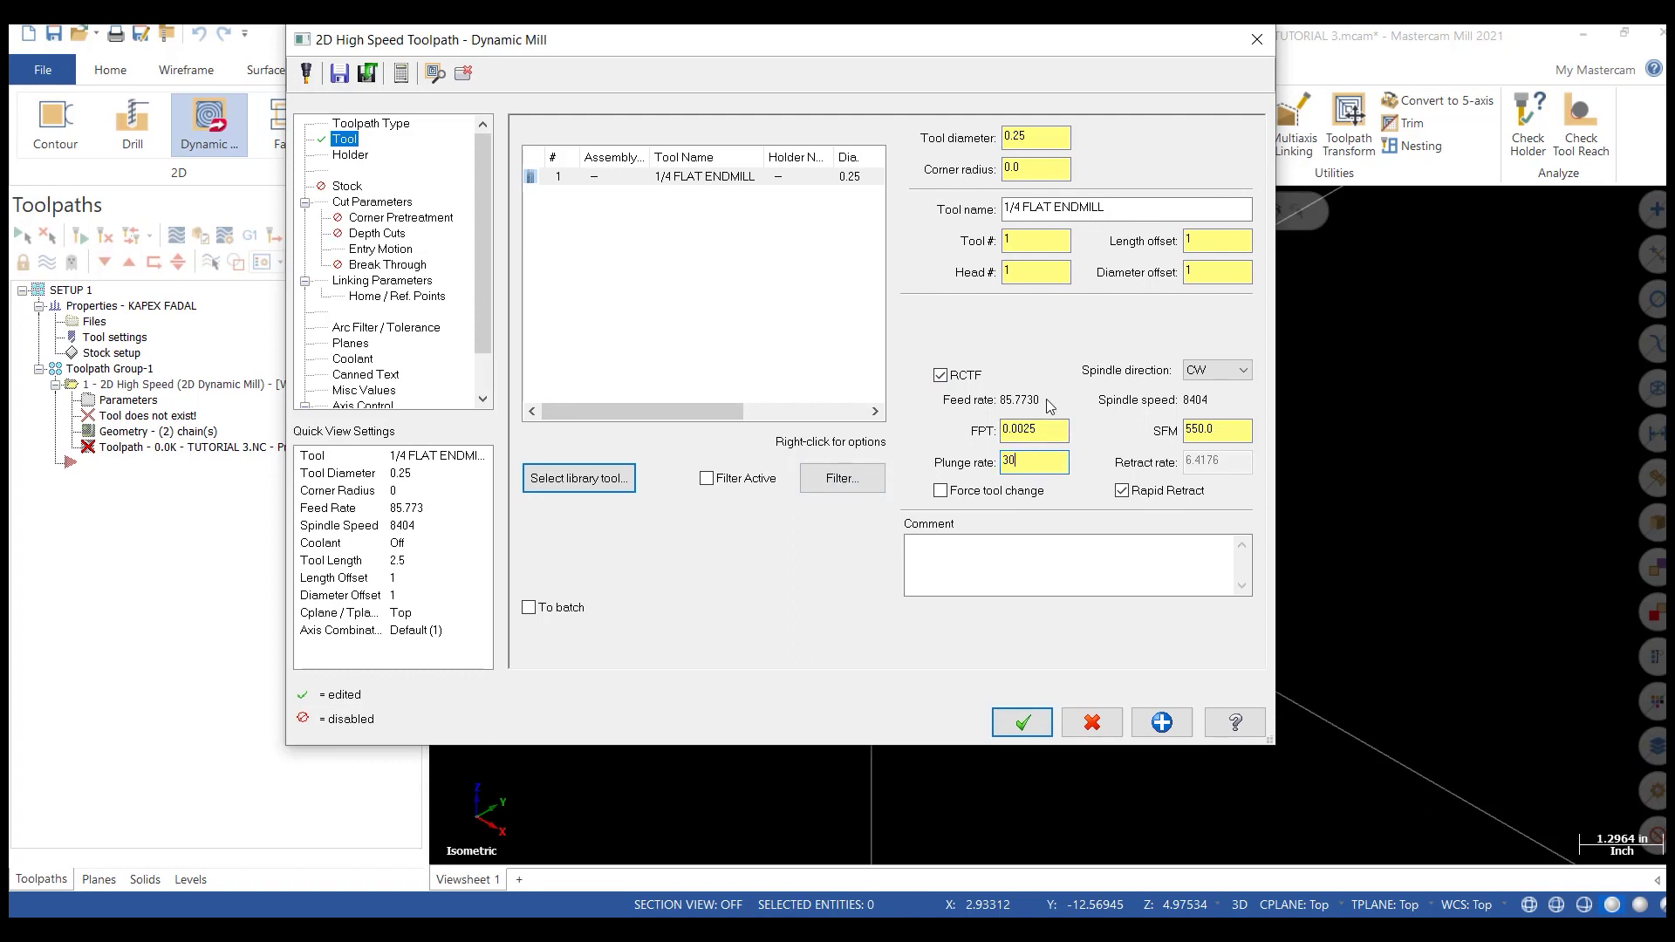
click(354, 159)
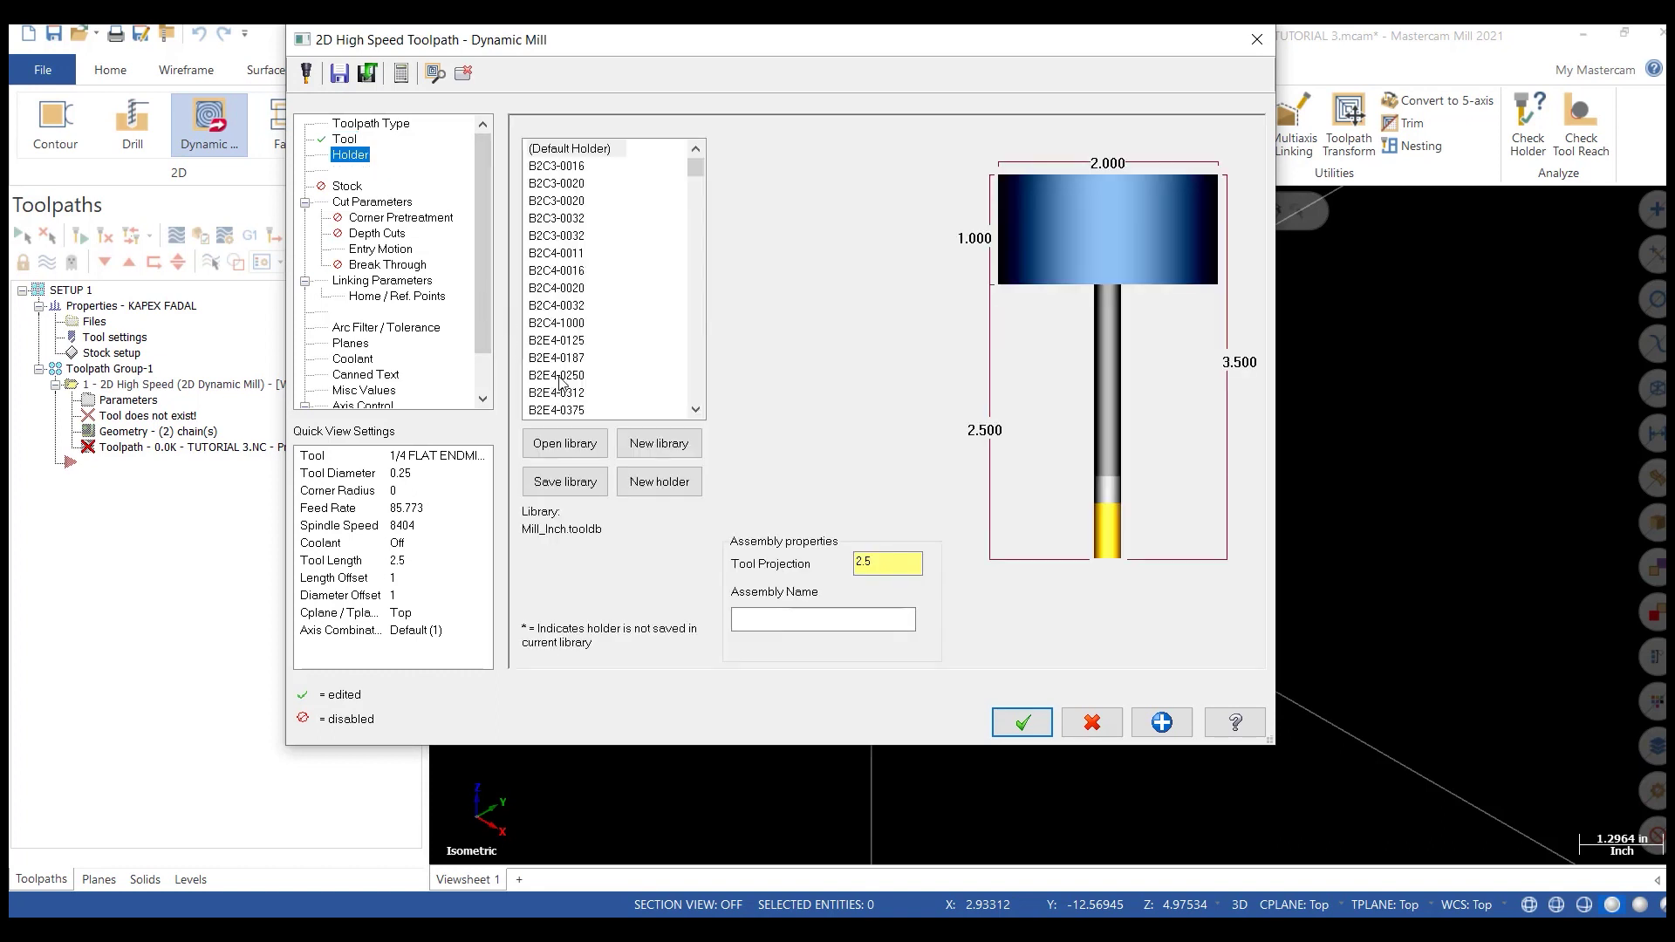
Step: Assign the B2E4-0250 holder with a 1.000 tool projection
click(560, 377)
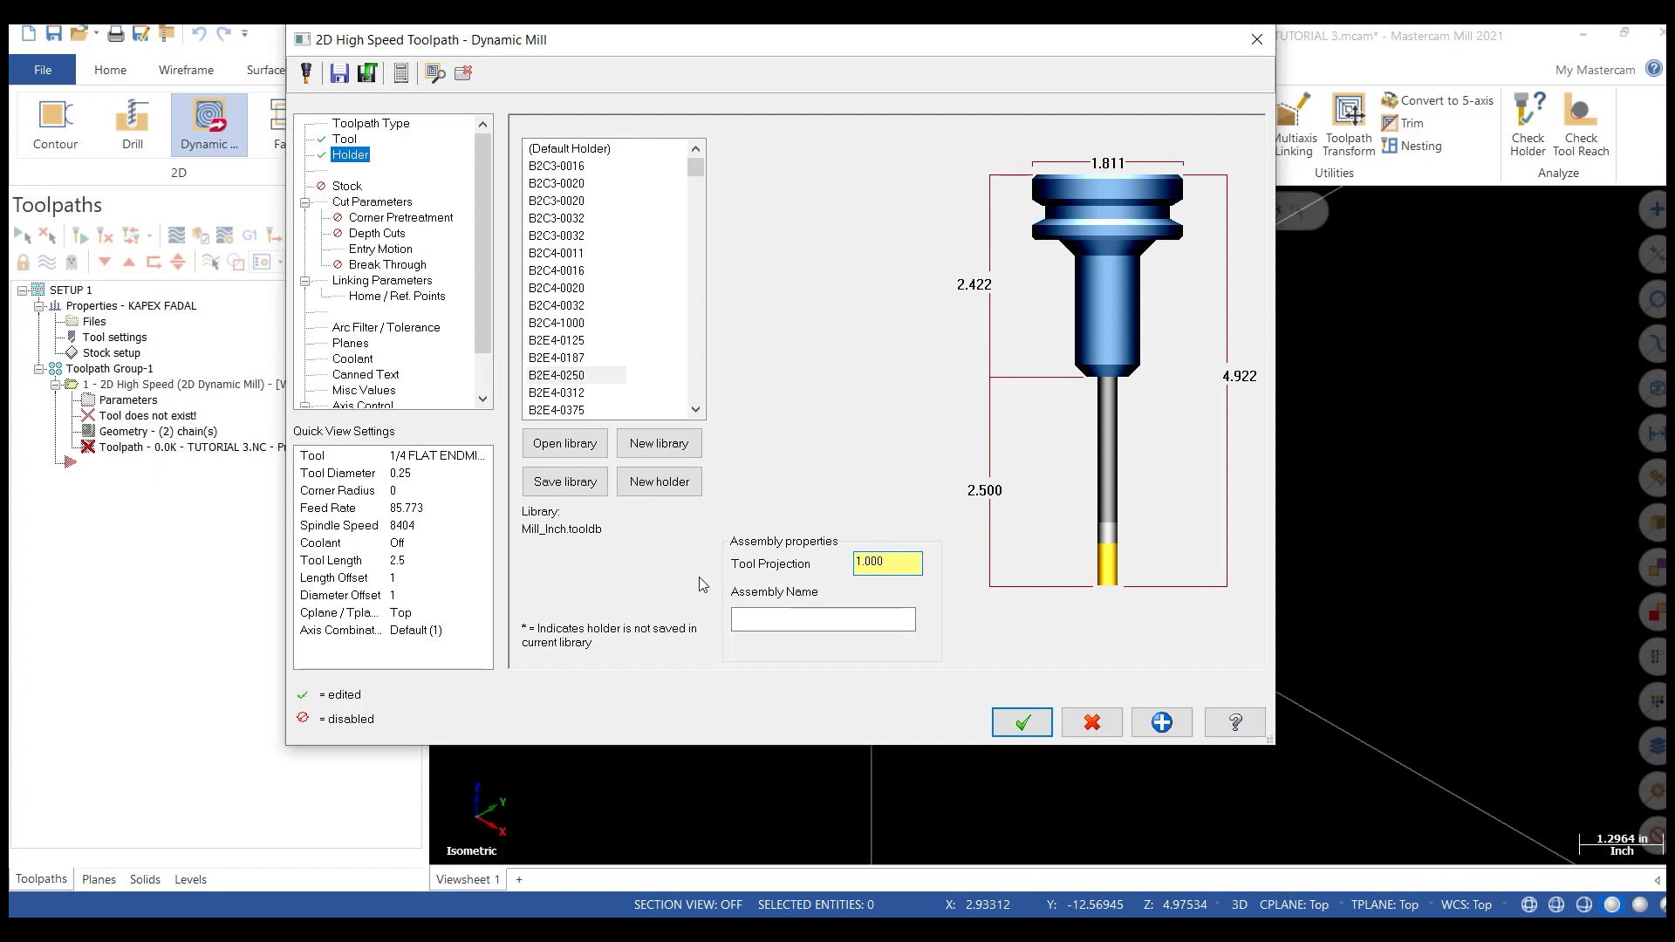
text(1.000)
key(Tab)
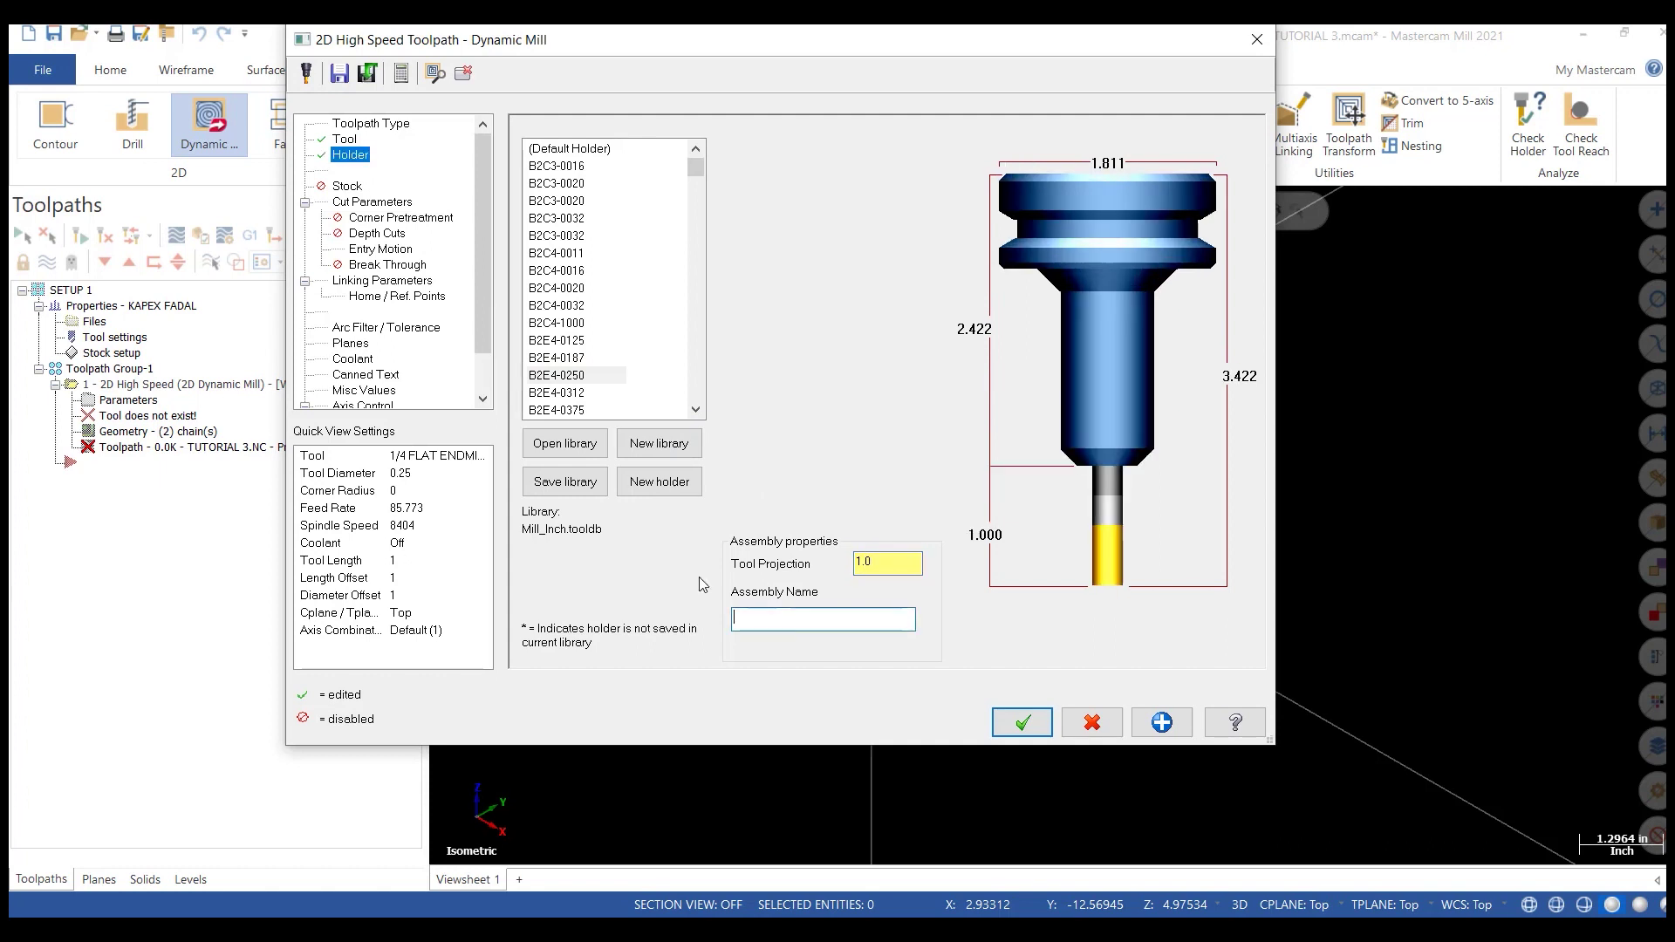
click(367, 203)
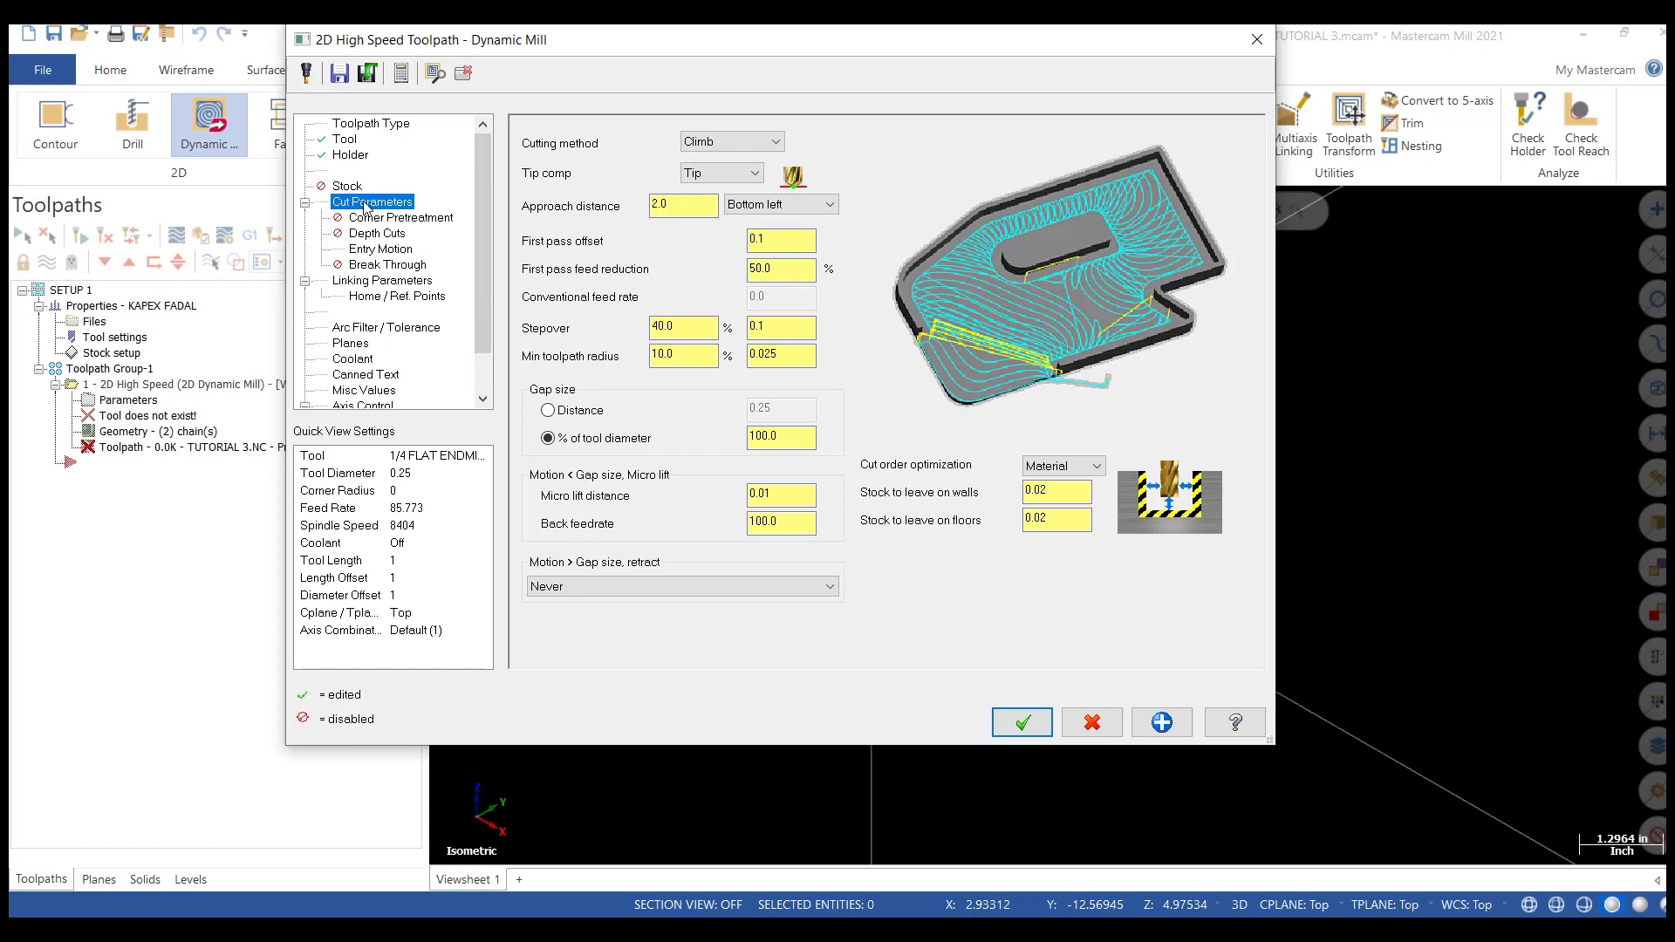
Step: Set floor stock to 0.00, approach distance to 1.0 and stepover to 20%
double_click(1057, 519)
text(0.00)
double_click(670, 205)
text(1.)
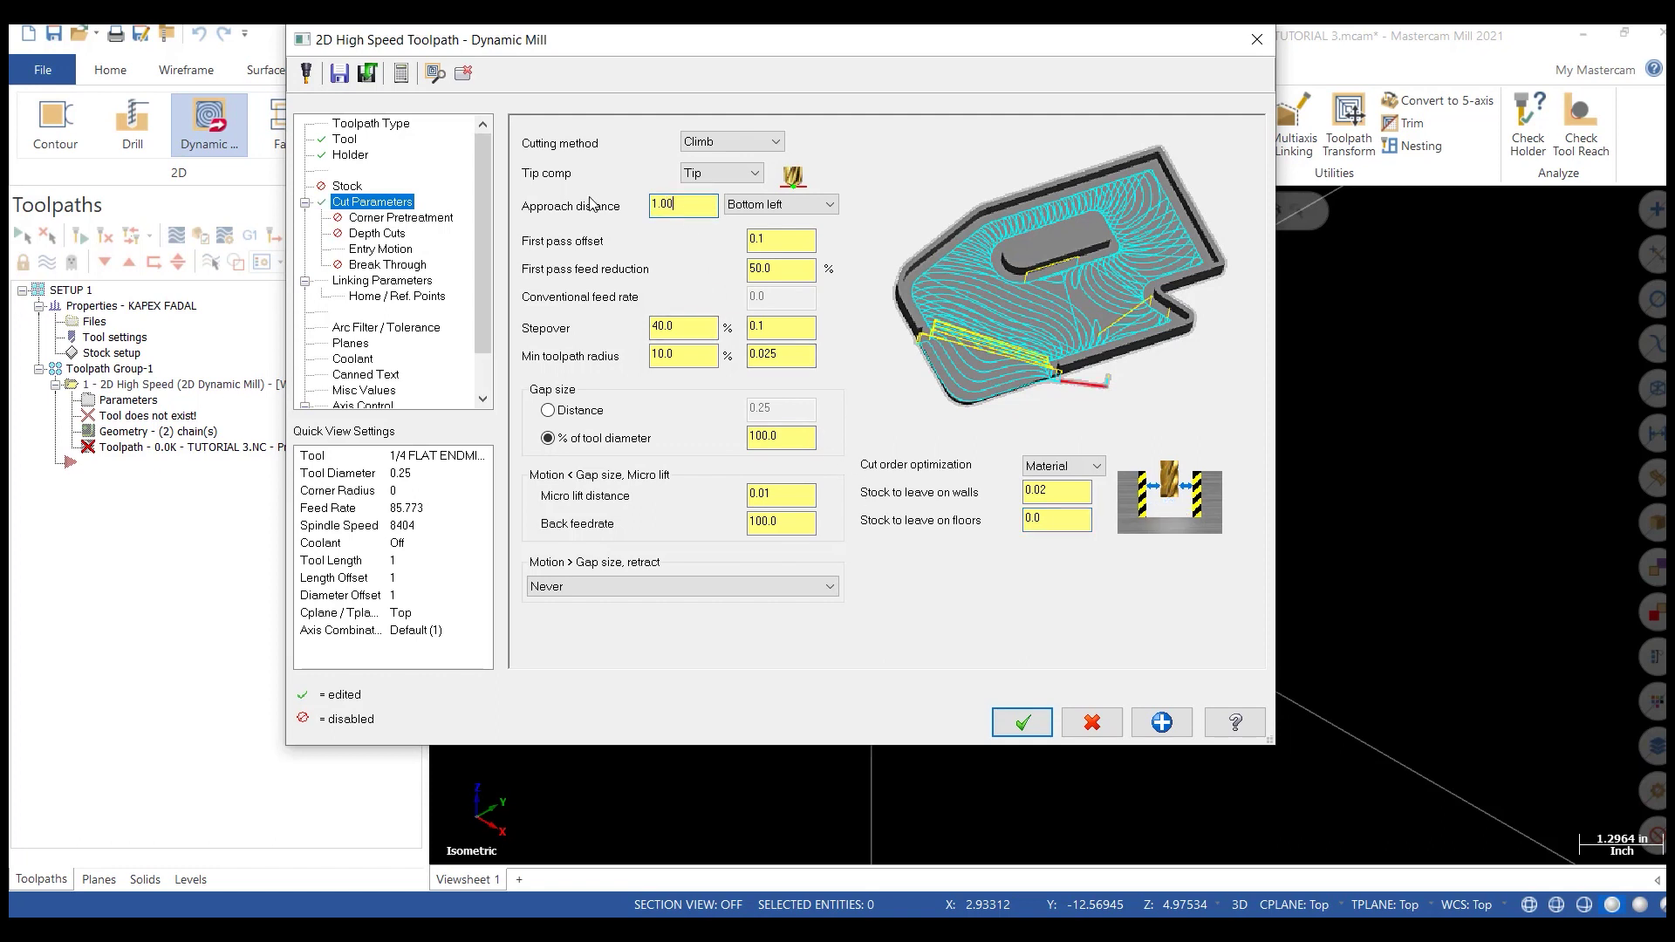
key(Tab)
double_click(676, 326)
text(20)
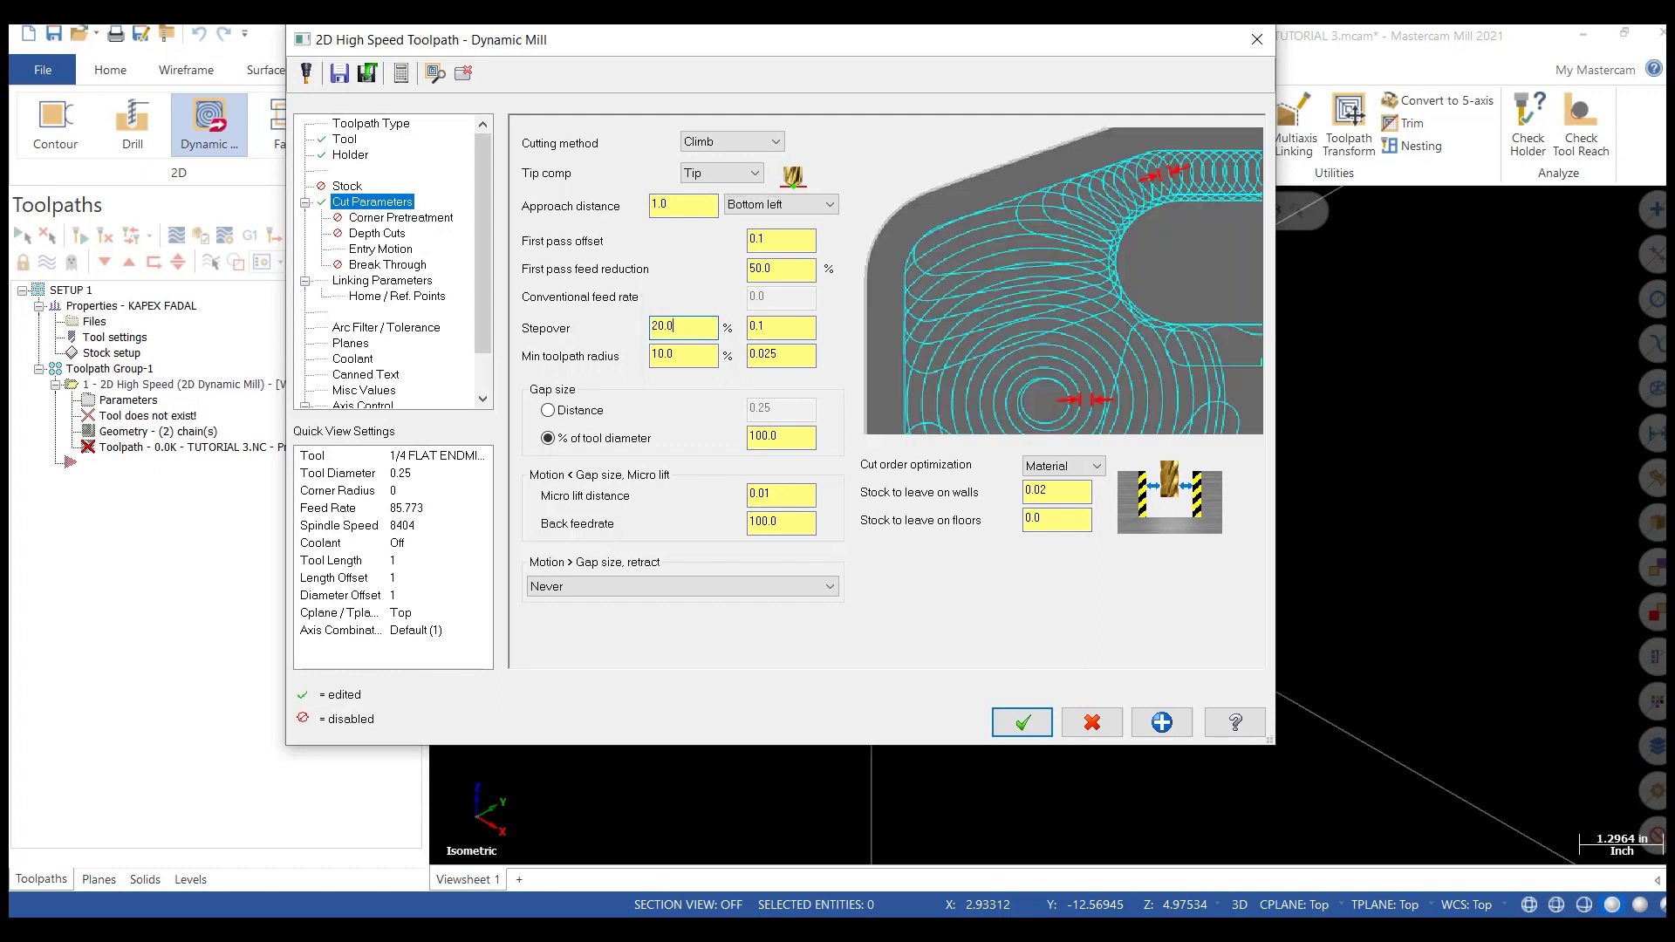
key(Tab)
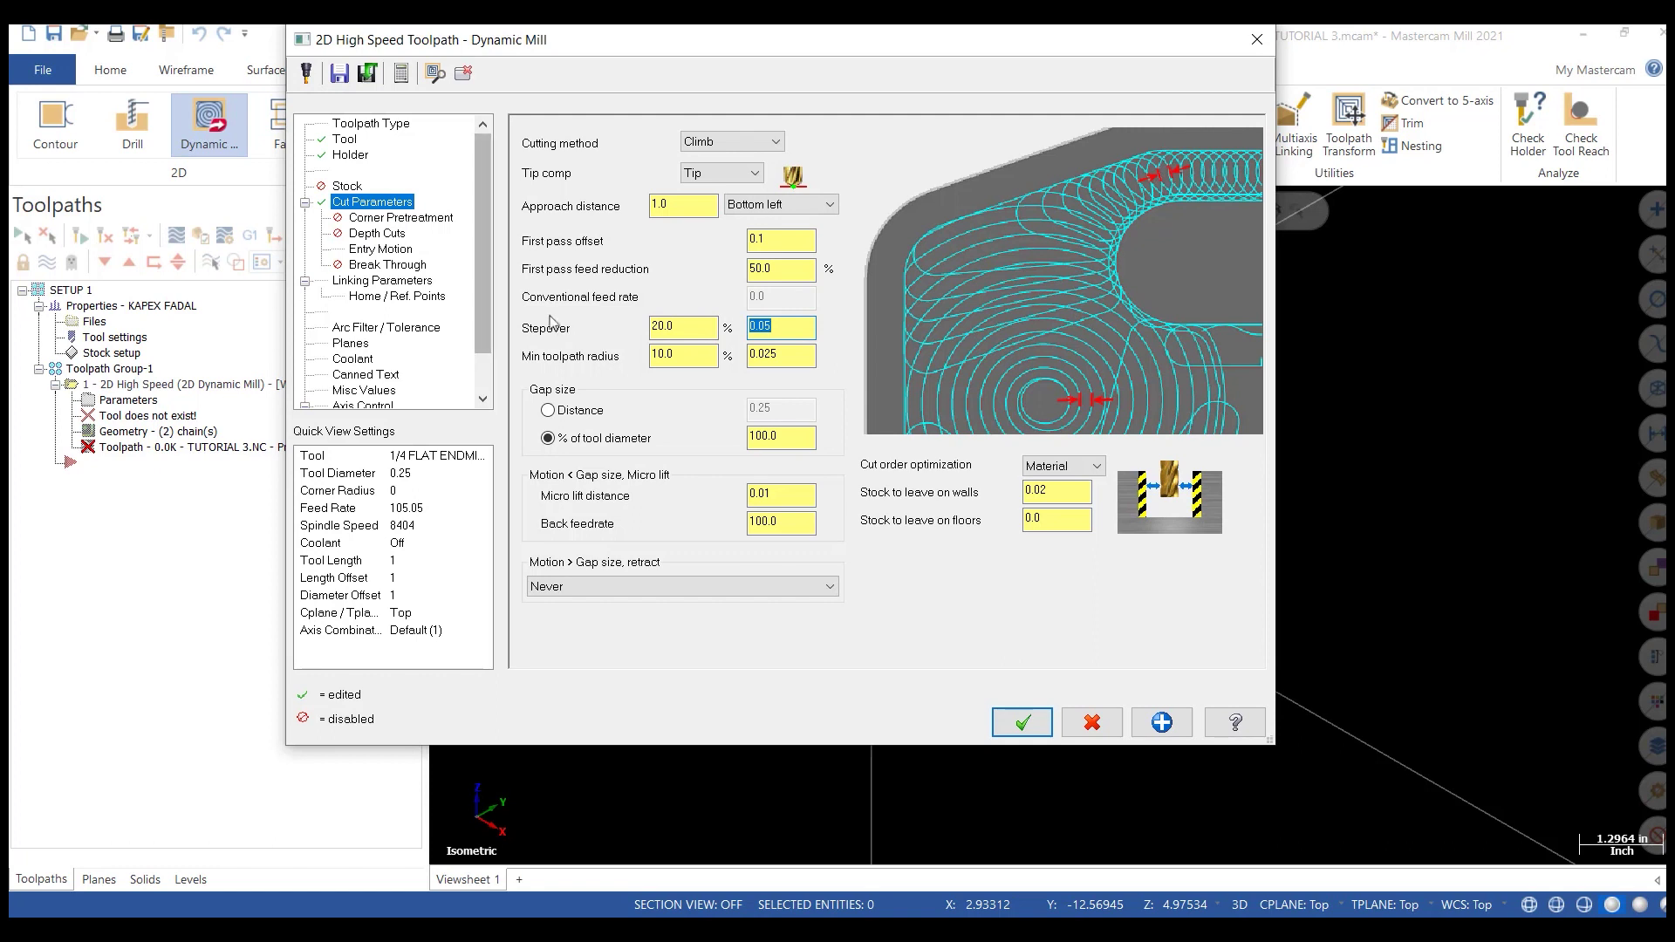
Step: Set the back feedrate in the cut parameters to 15
click(346, 141)
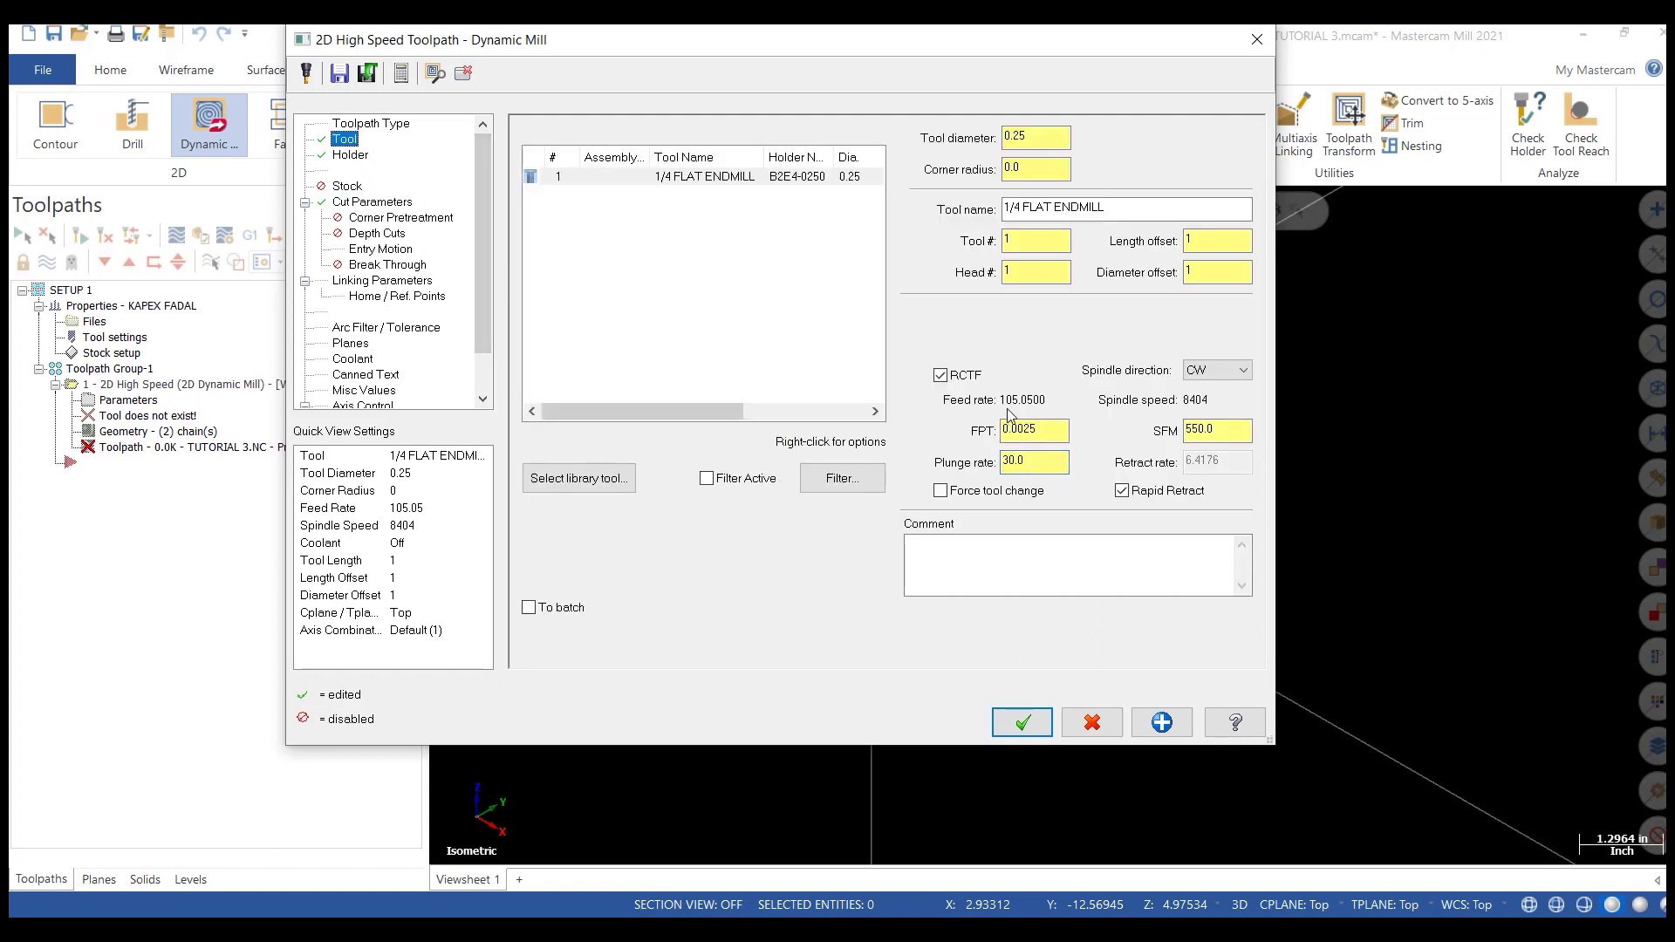
click(375, 202)
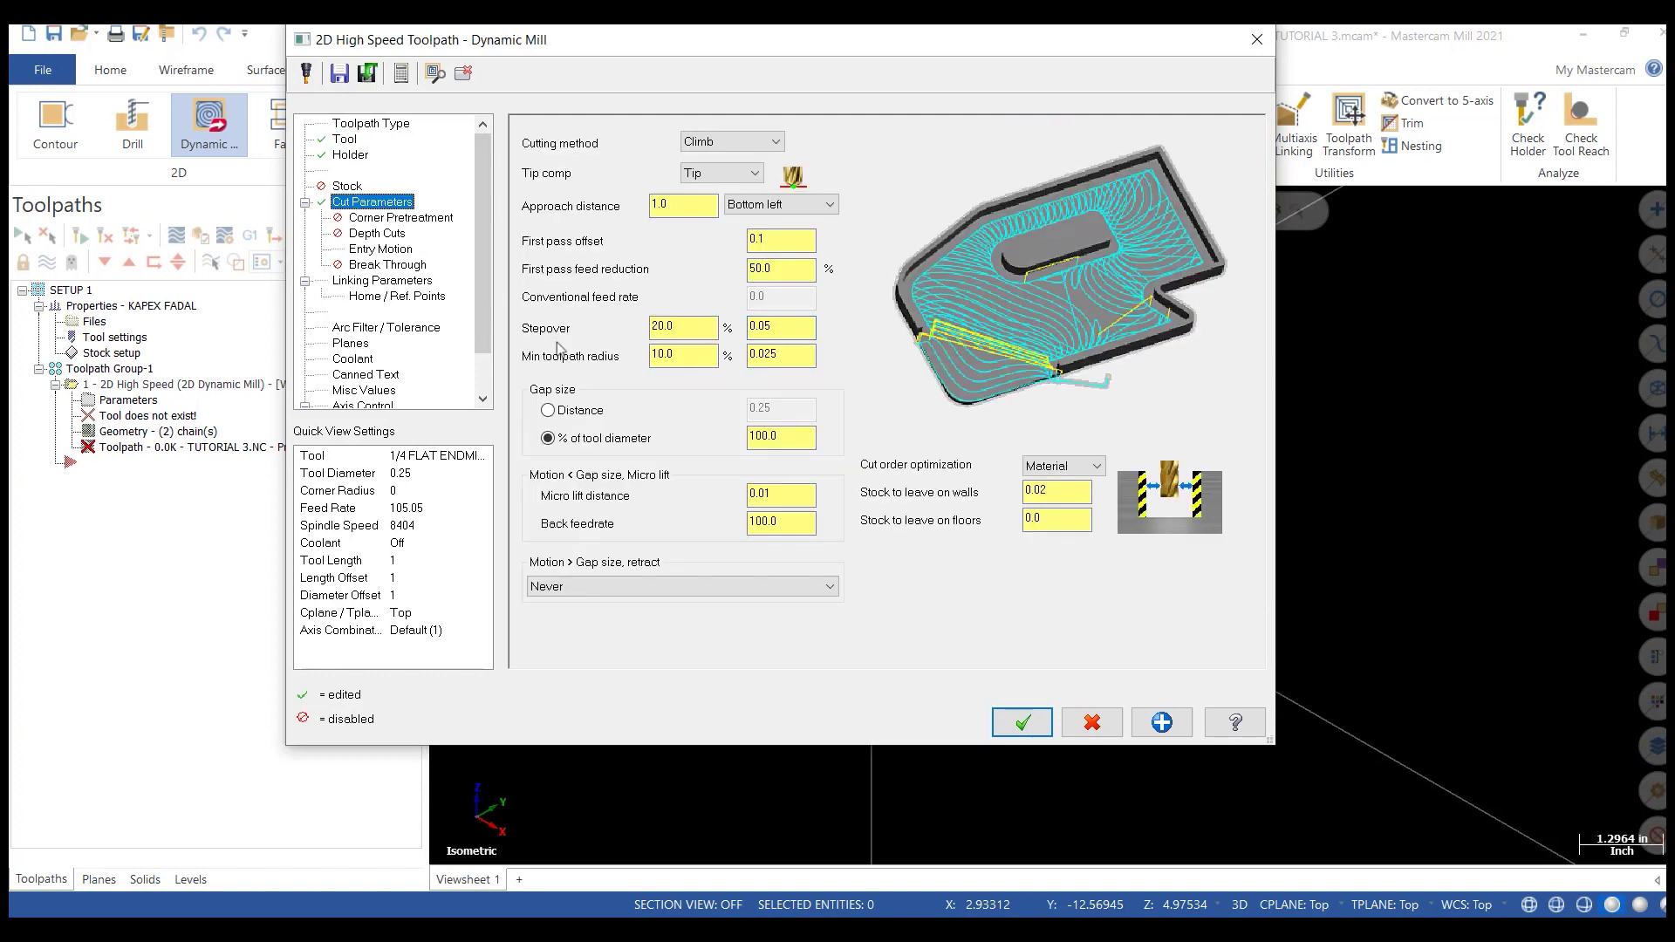
click(781, 522)
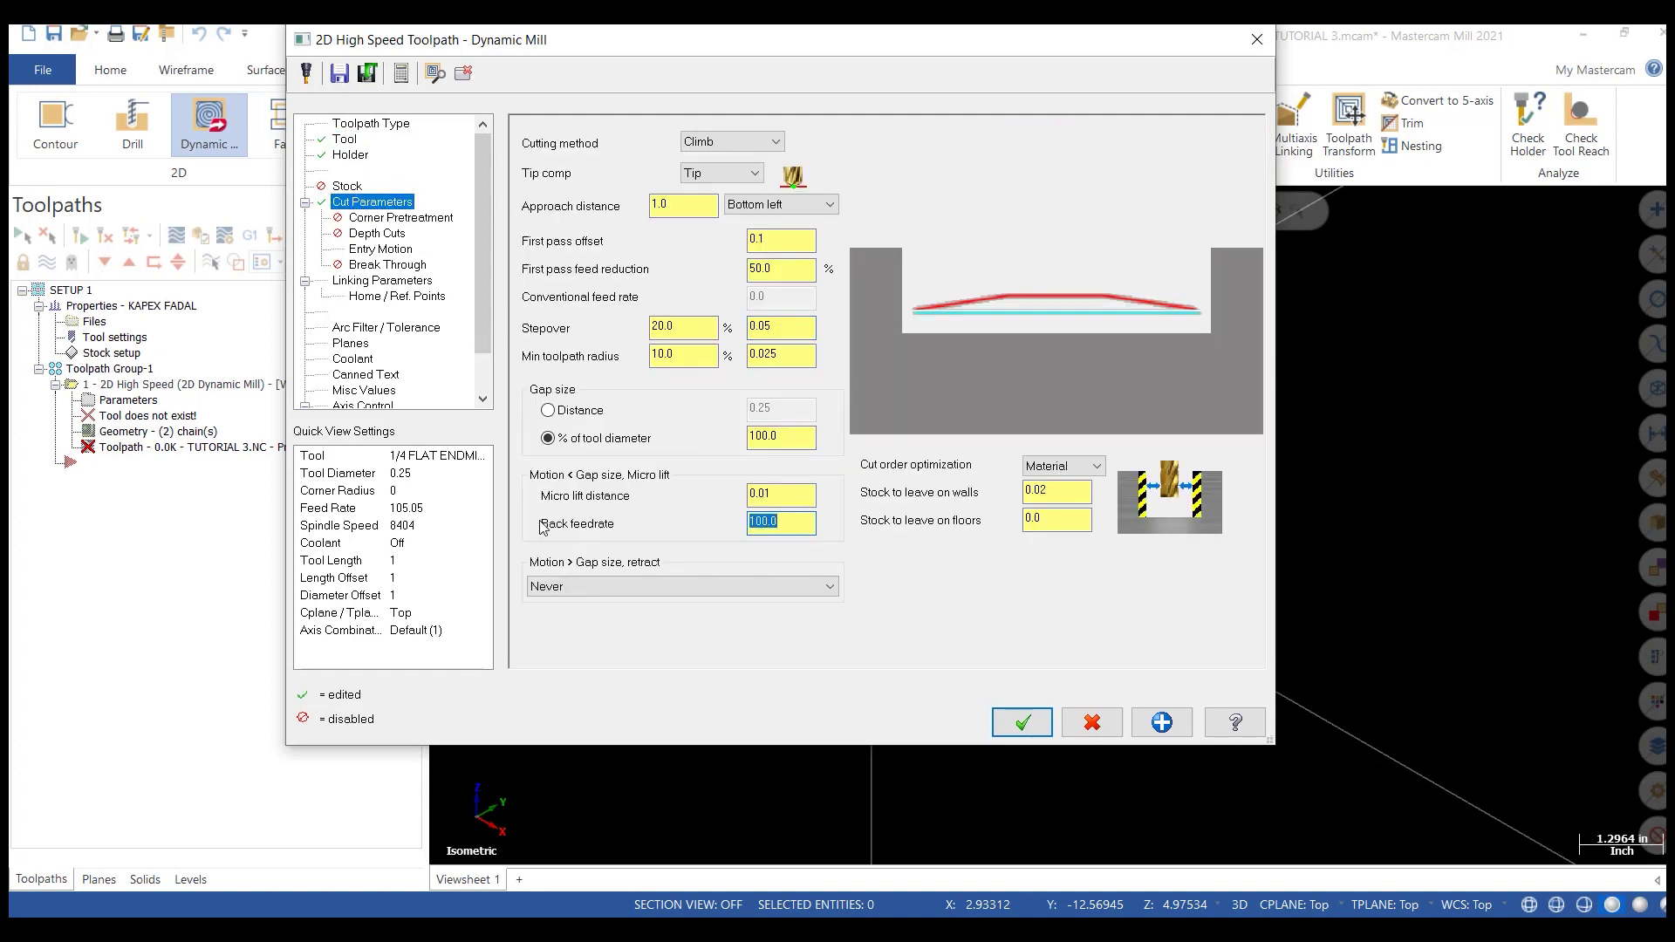
text(15)
Step: Check Depth cuts on the Depth Cuts page and fill in the Max rough step
click(362, 236)
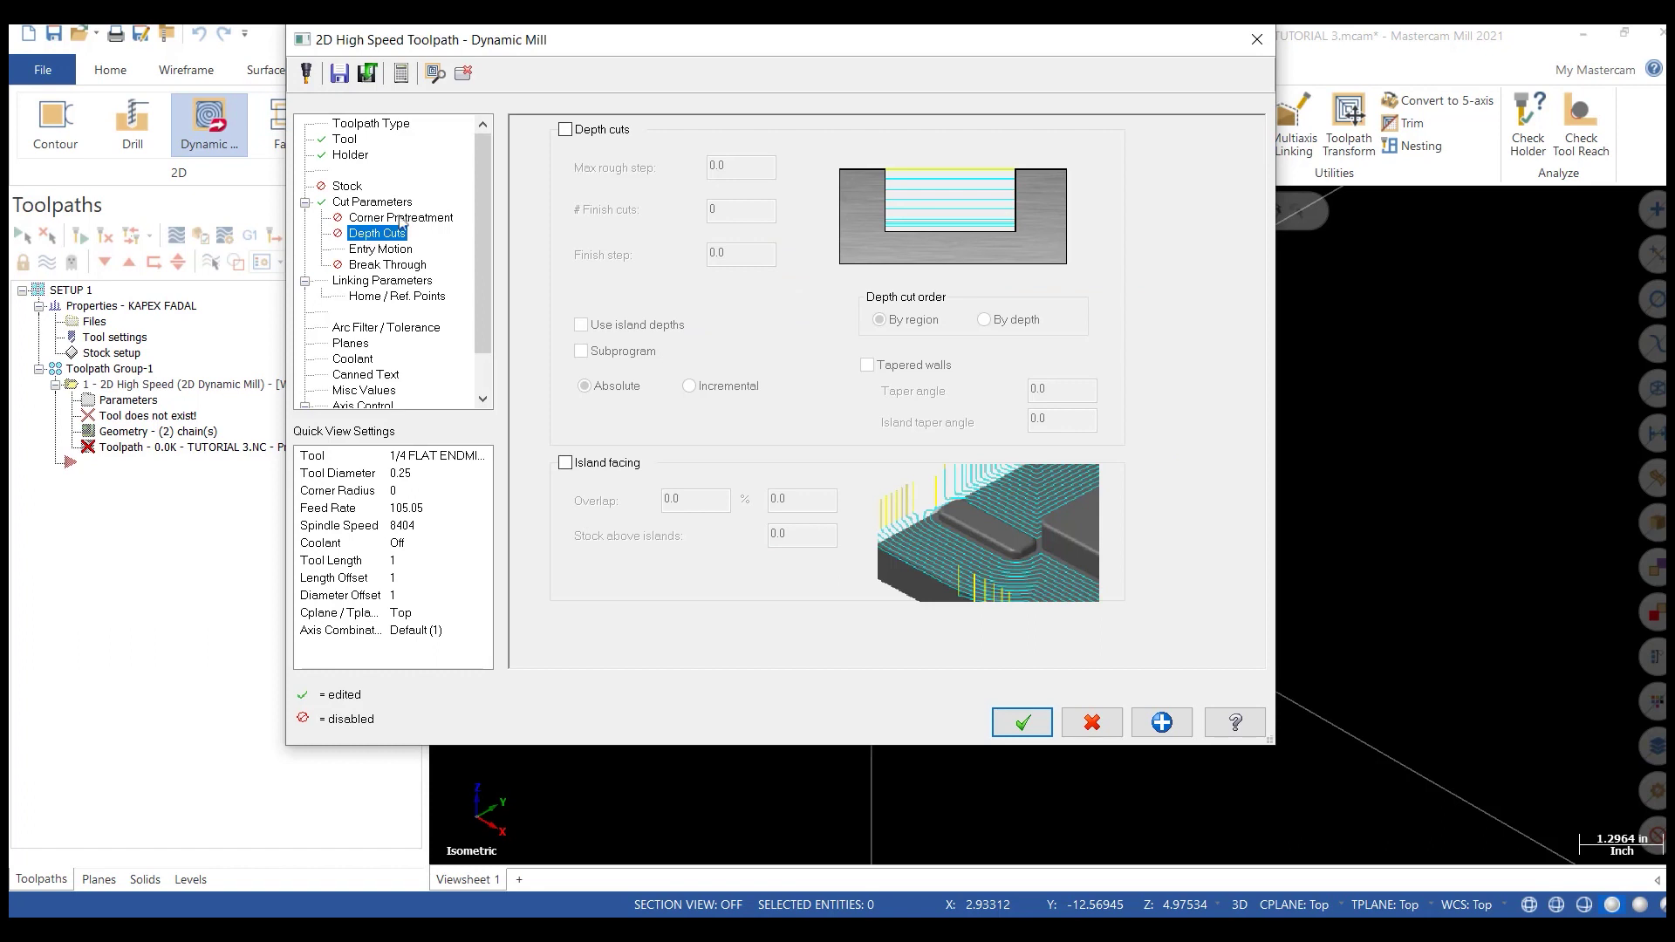
click(565, 129)
key(Tab)
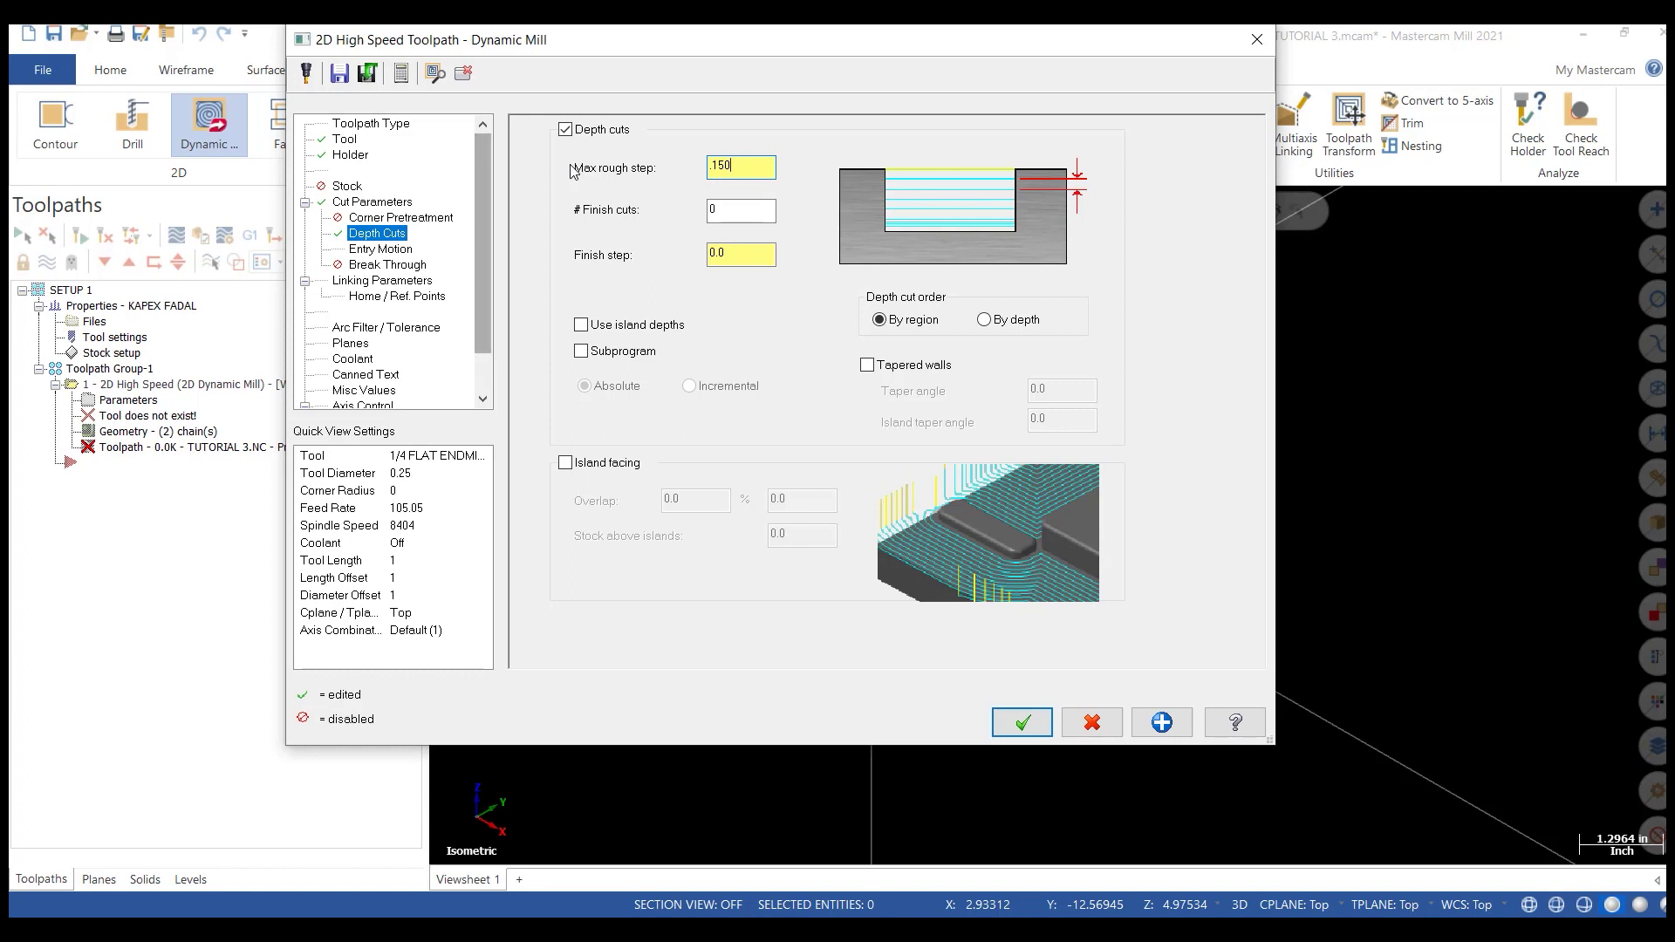
click(391, 281)
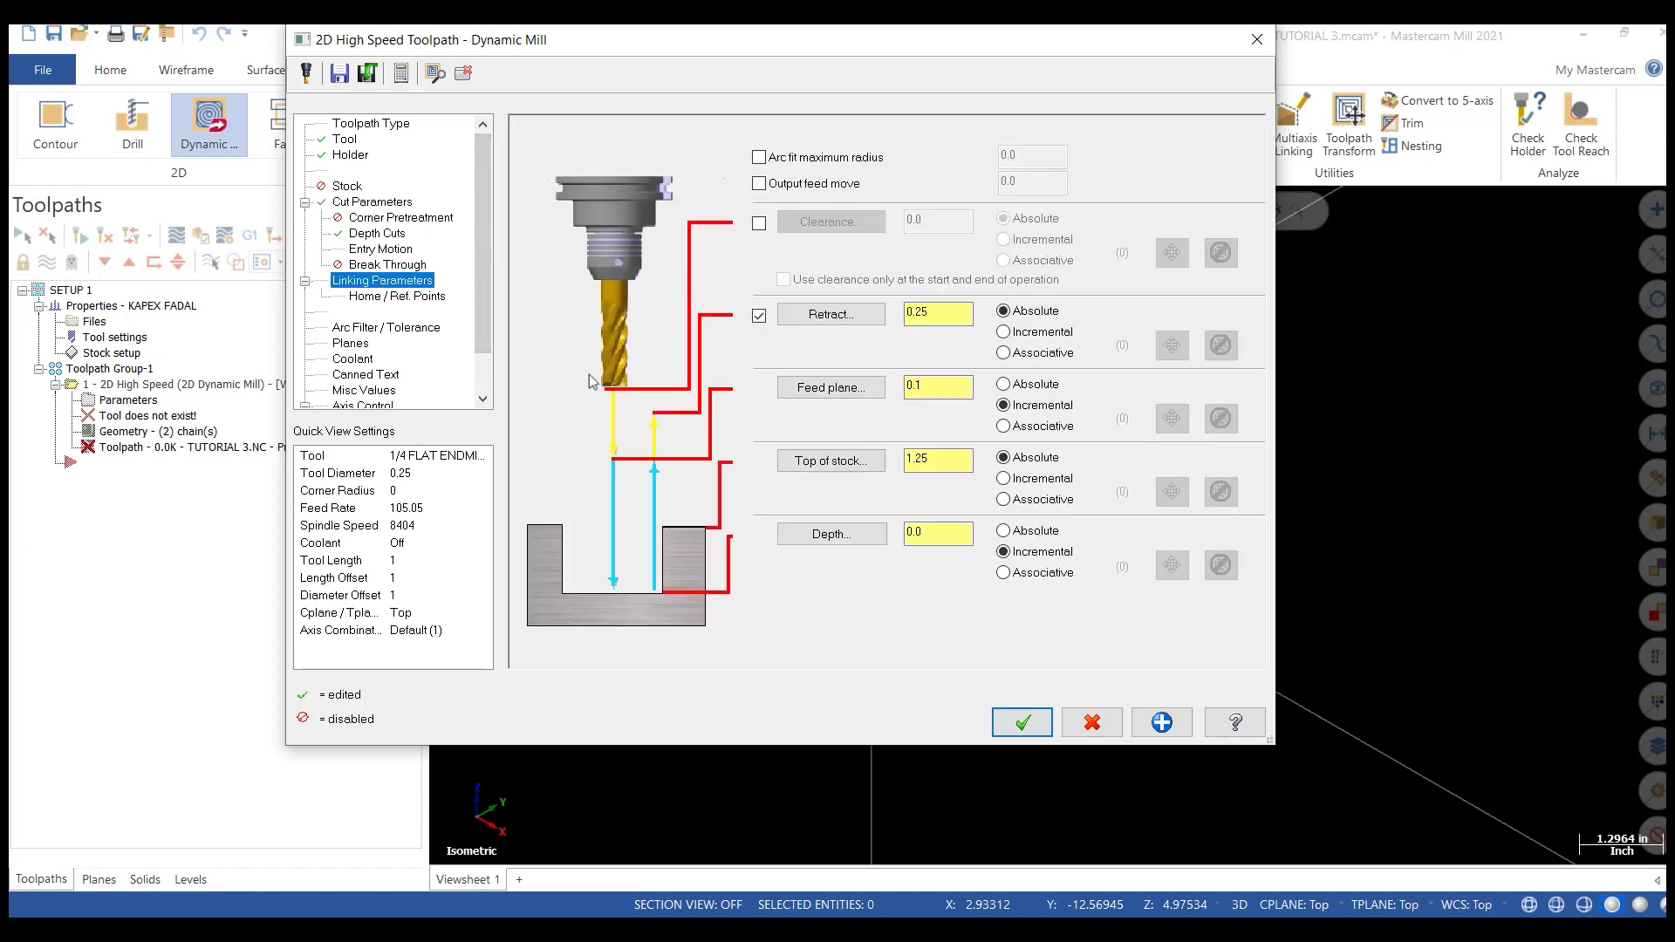
Step: Set the linking depth to -0.1 incremental, then confirm all toolpath planes are Top
double_click(927, 540)
key(BackSpace)
click(381, 346)
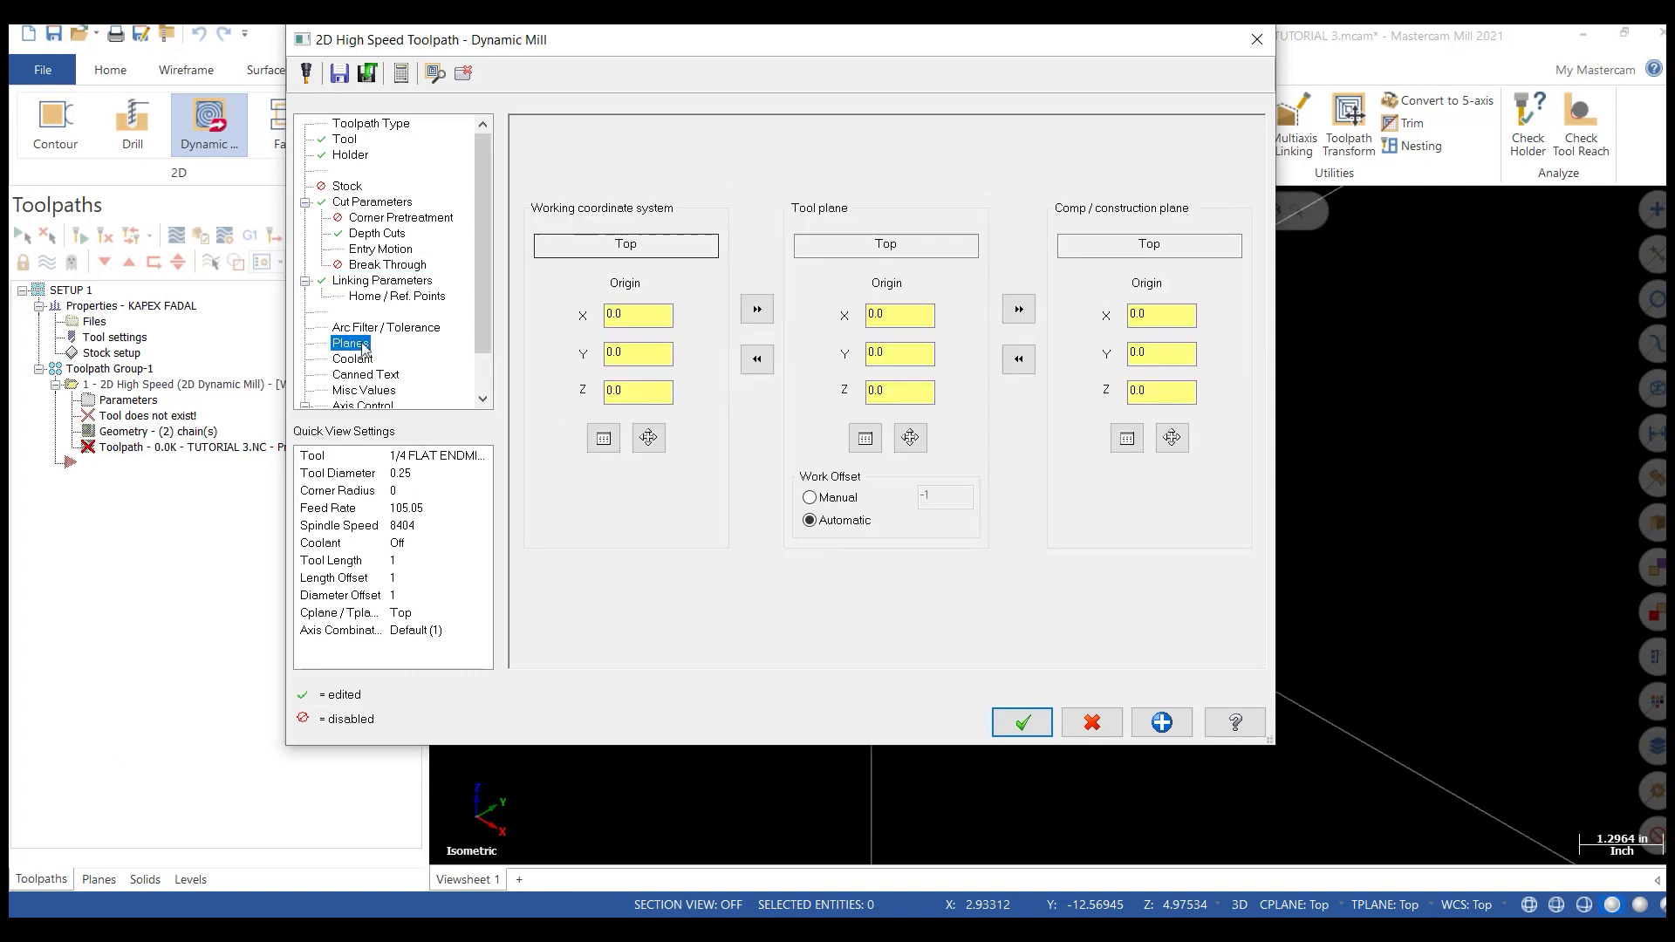
scroll(487, 292, down, 1)
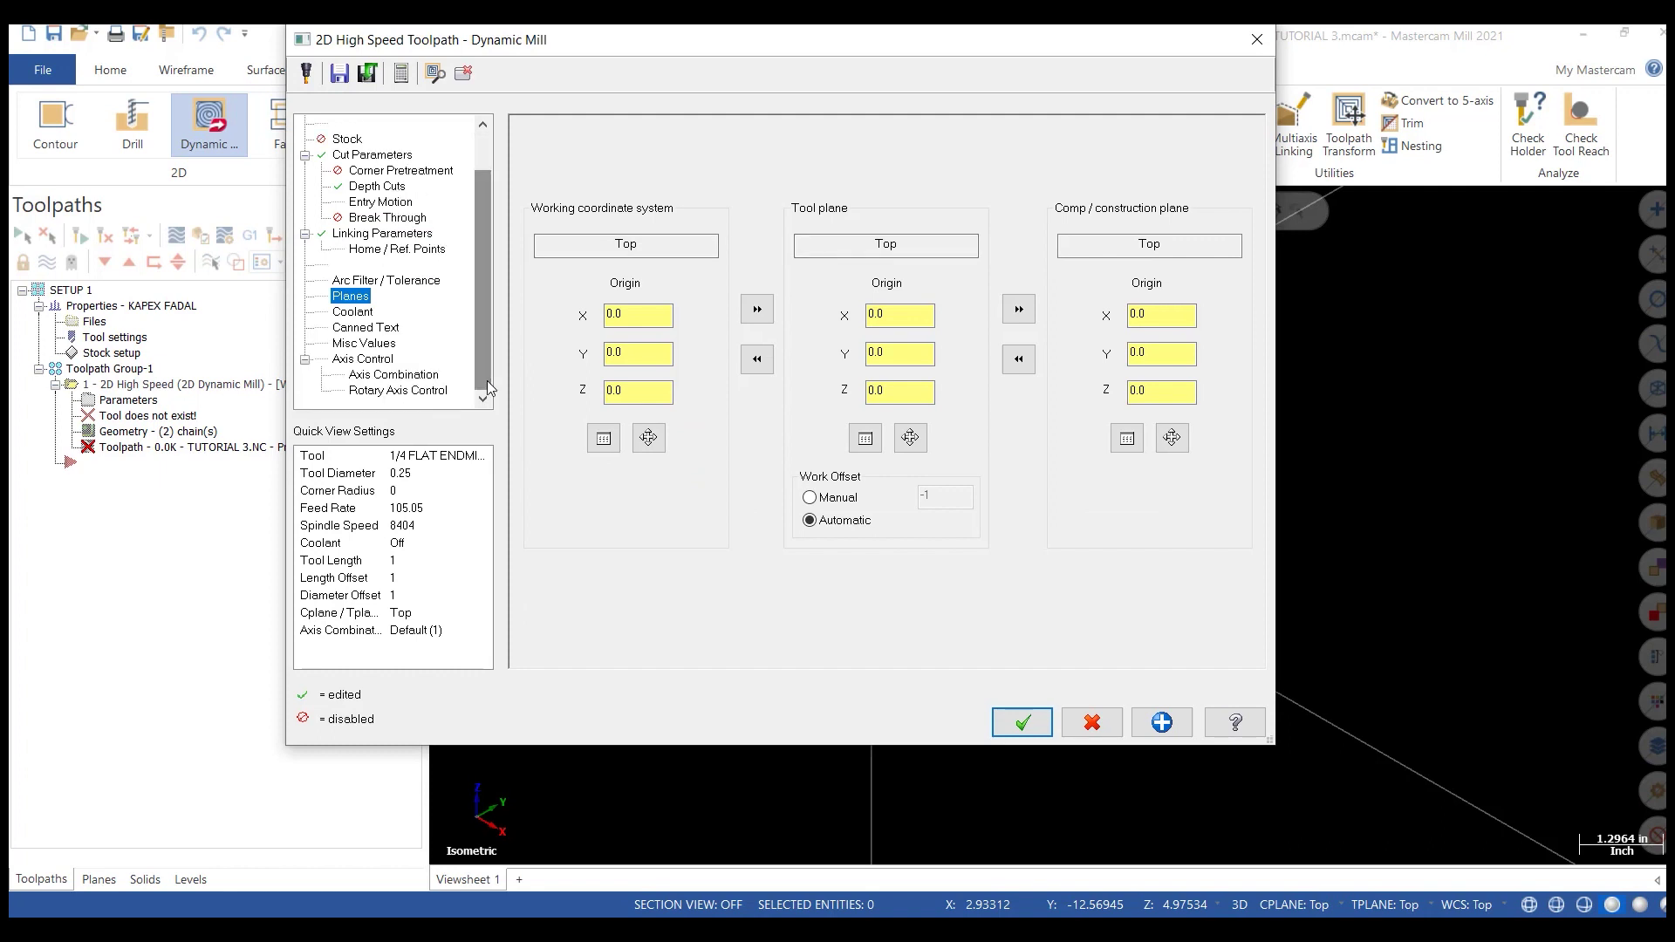
Step: Substitute the Y axis with clockwise rotation on a 2.000 rotary diameter and generate the toolpath
click(395, 392)
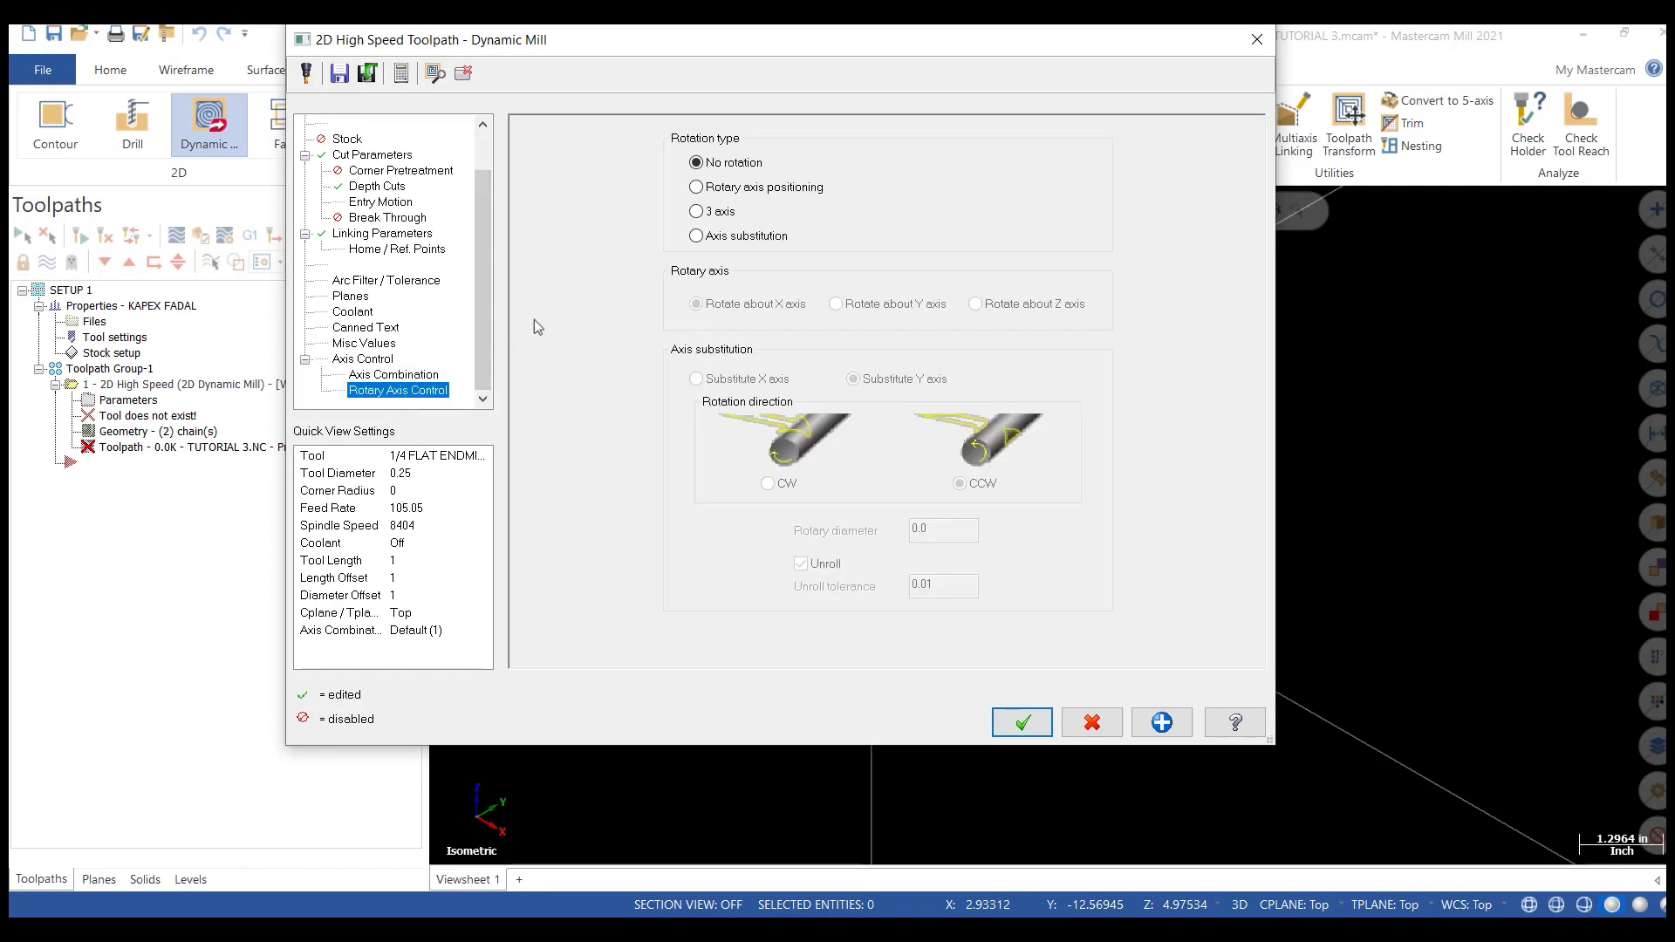
click(696, 236)
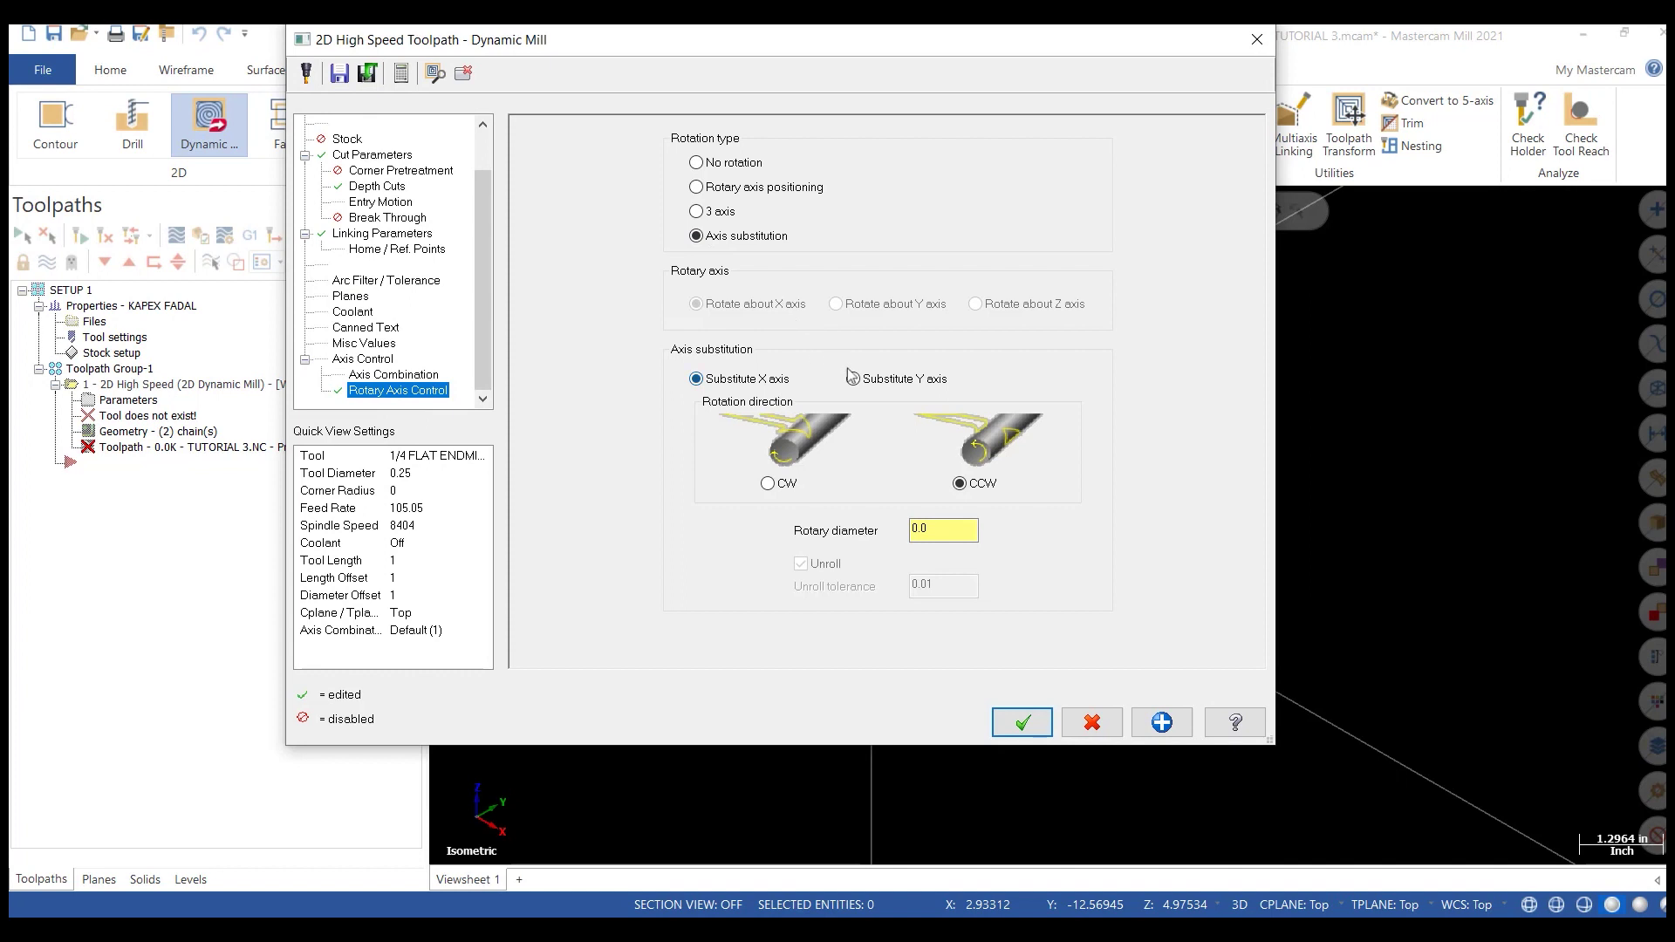
click(768, 485)
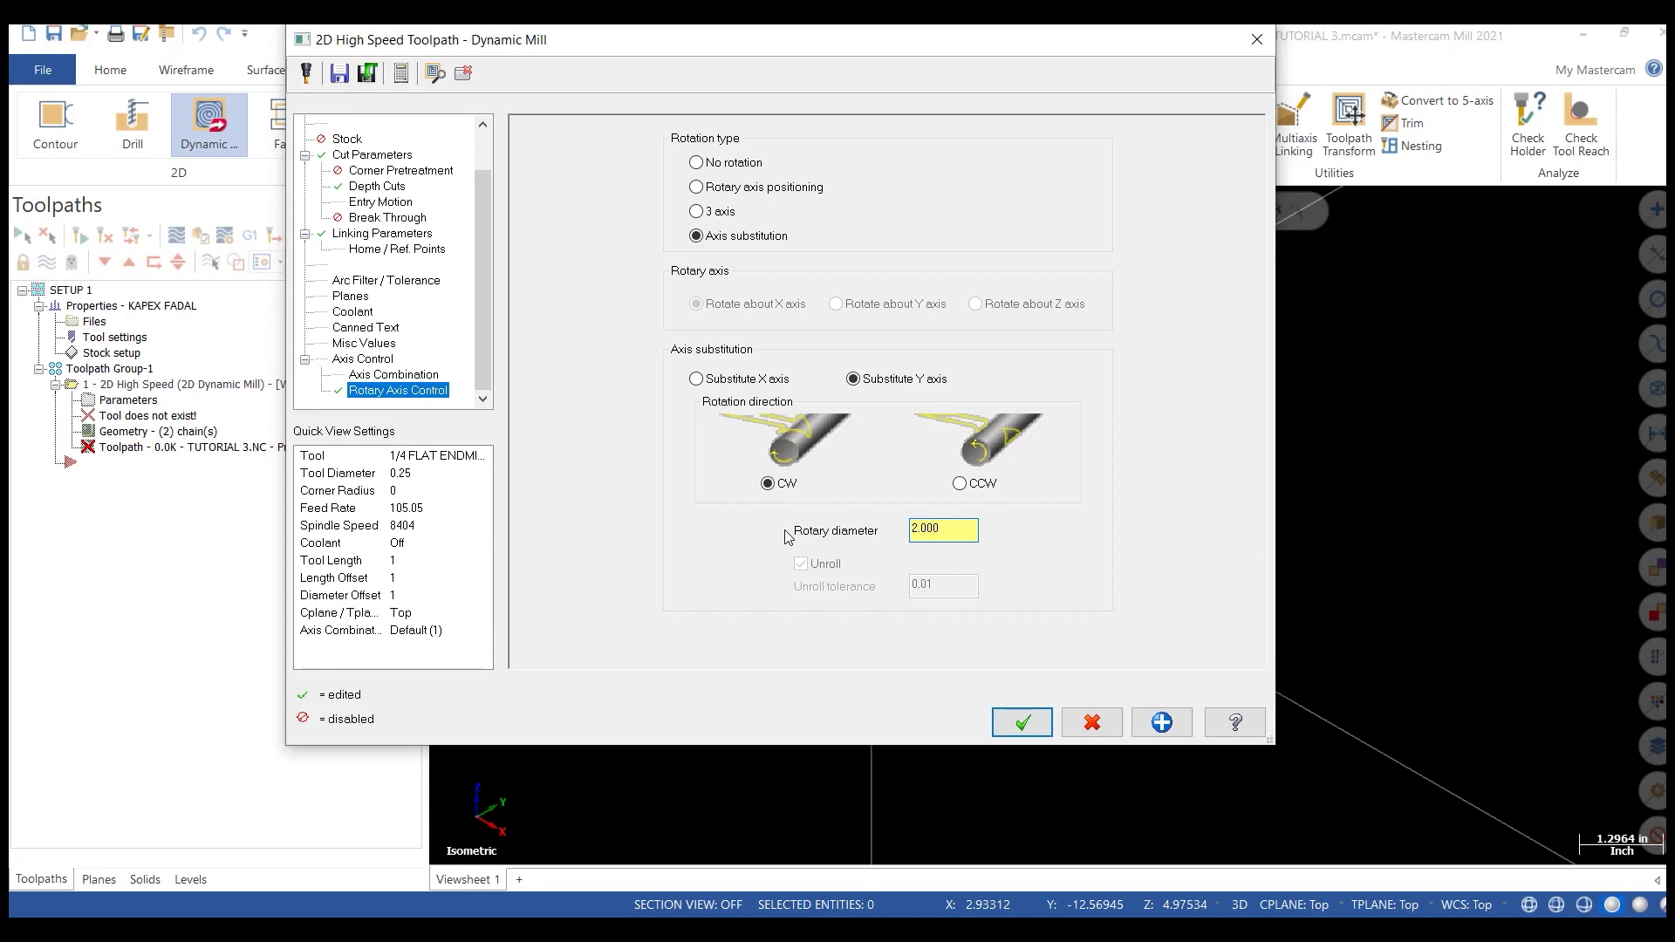
click(1017, 725)
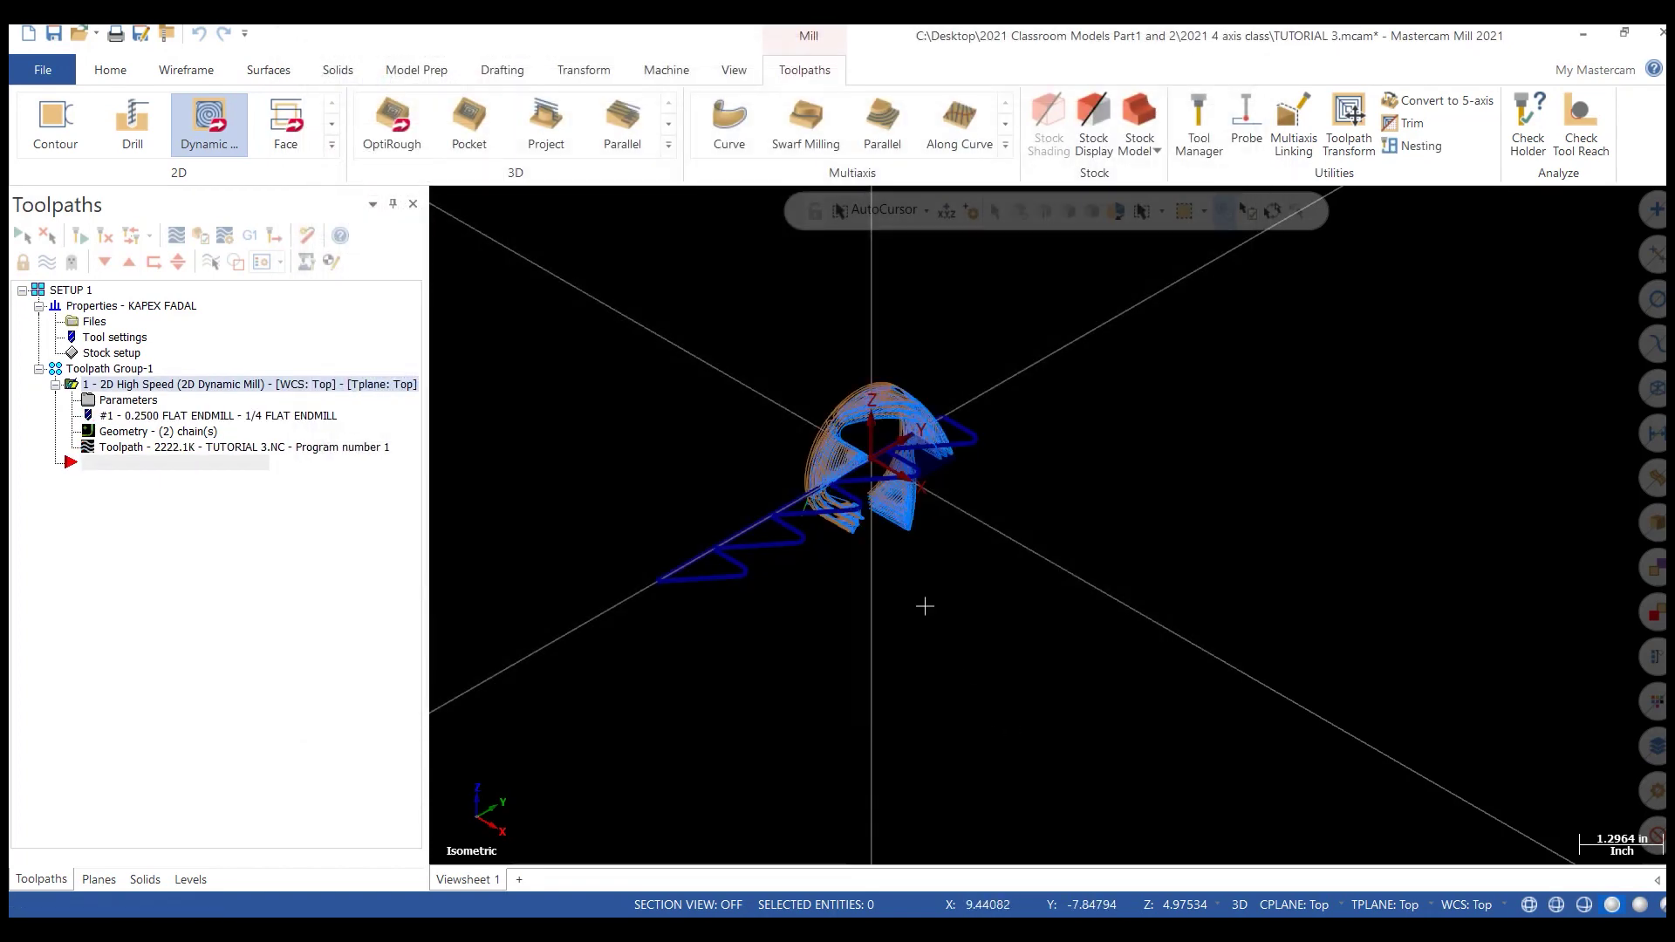
scroll(840, 488, up, 3)
middle_drag(840, 489, 731, 401)
key(alt+Left)
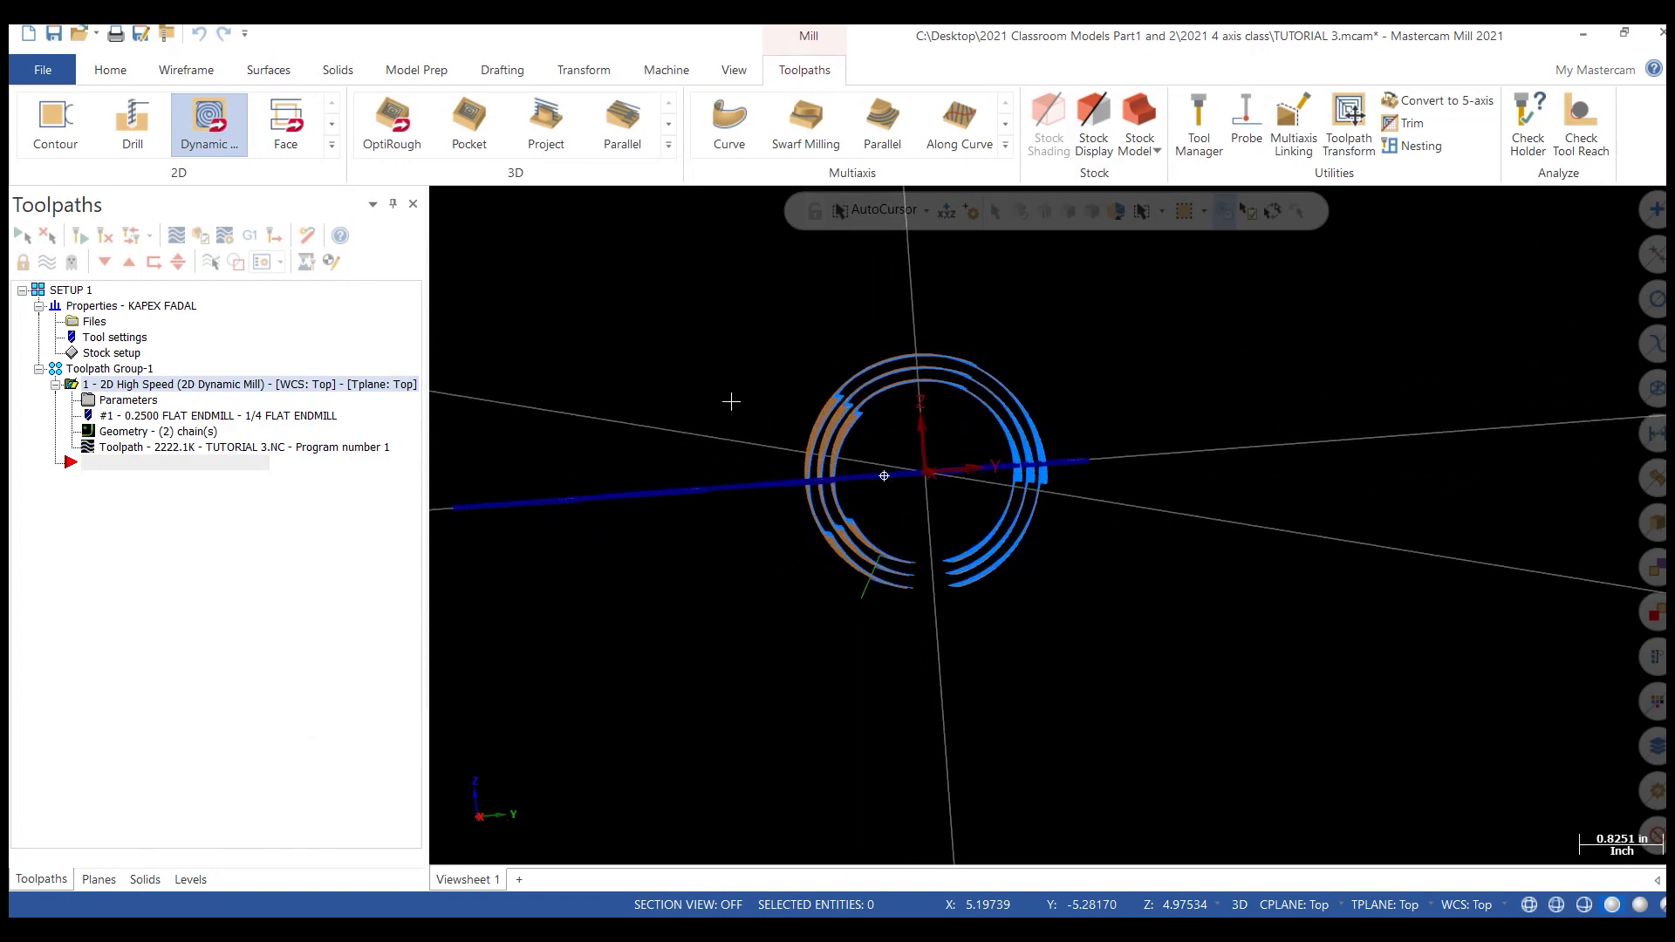
key(alt+Left)
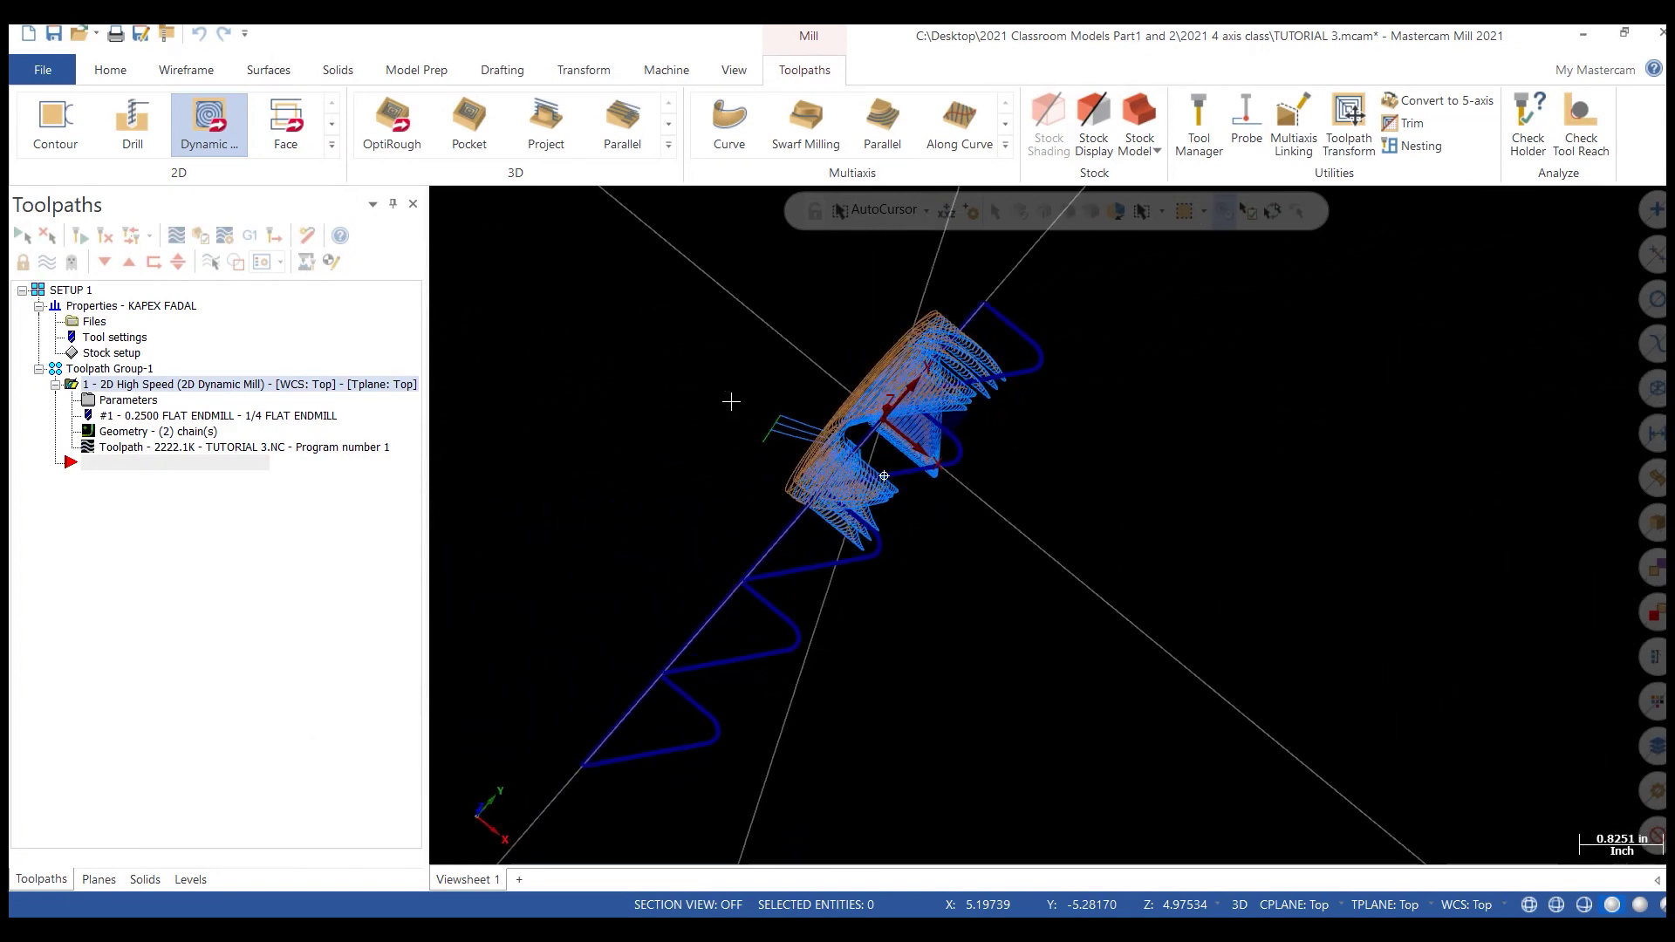
key(alt+Left)
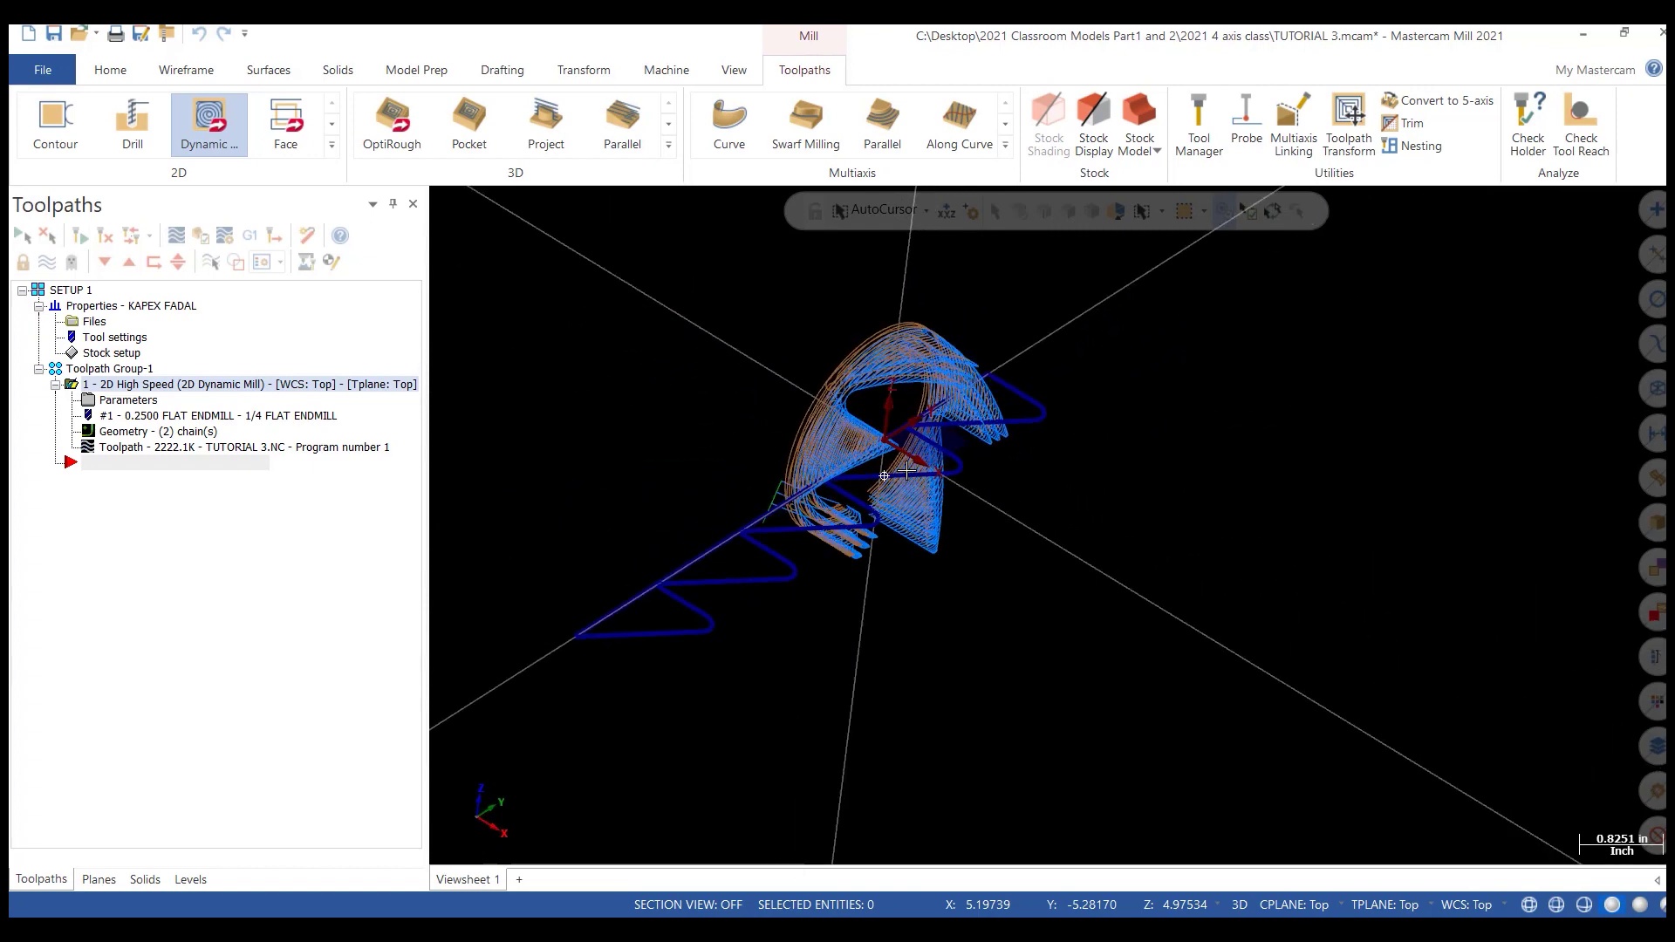
scroll(907, 472, down, 2)
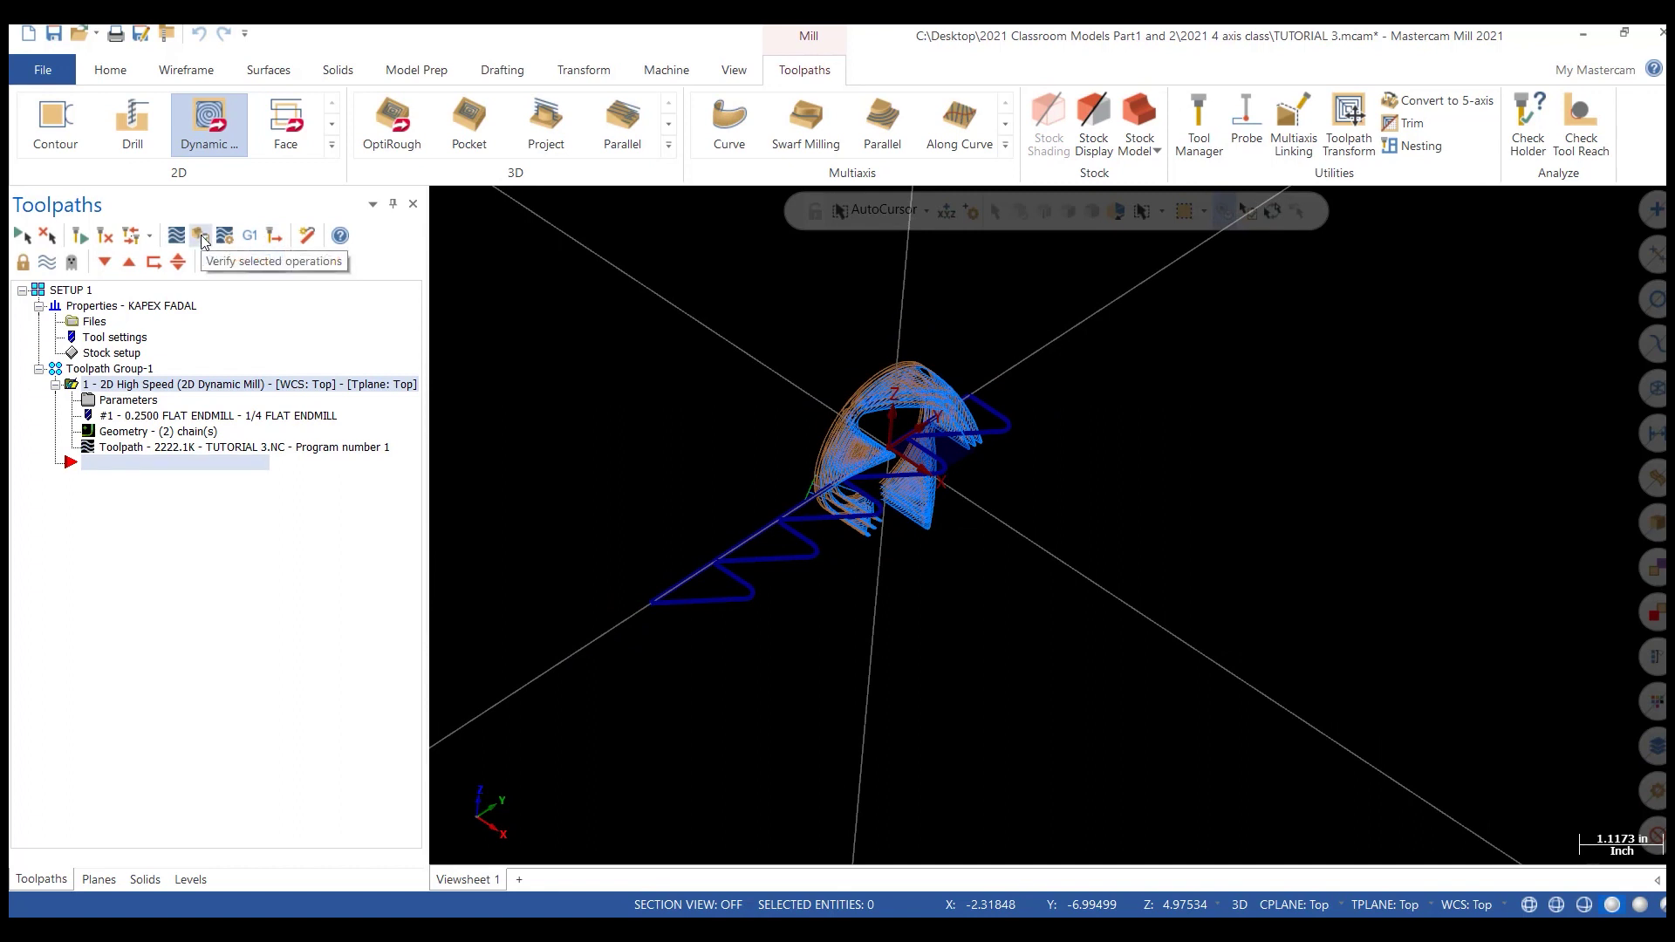
Step: Verify the wrapped toolpath in a maximized Simulator window with an isometric view
click(49, 262)
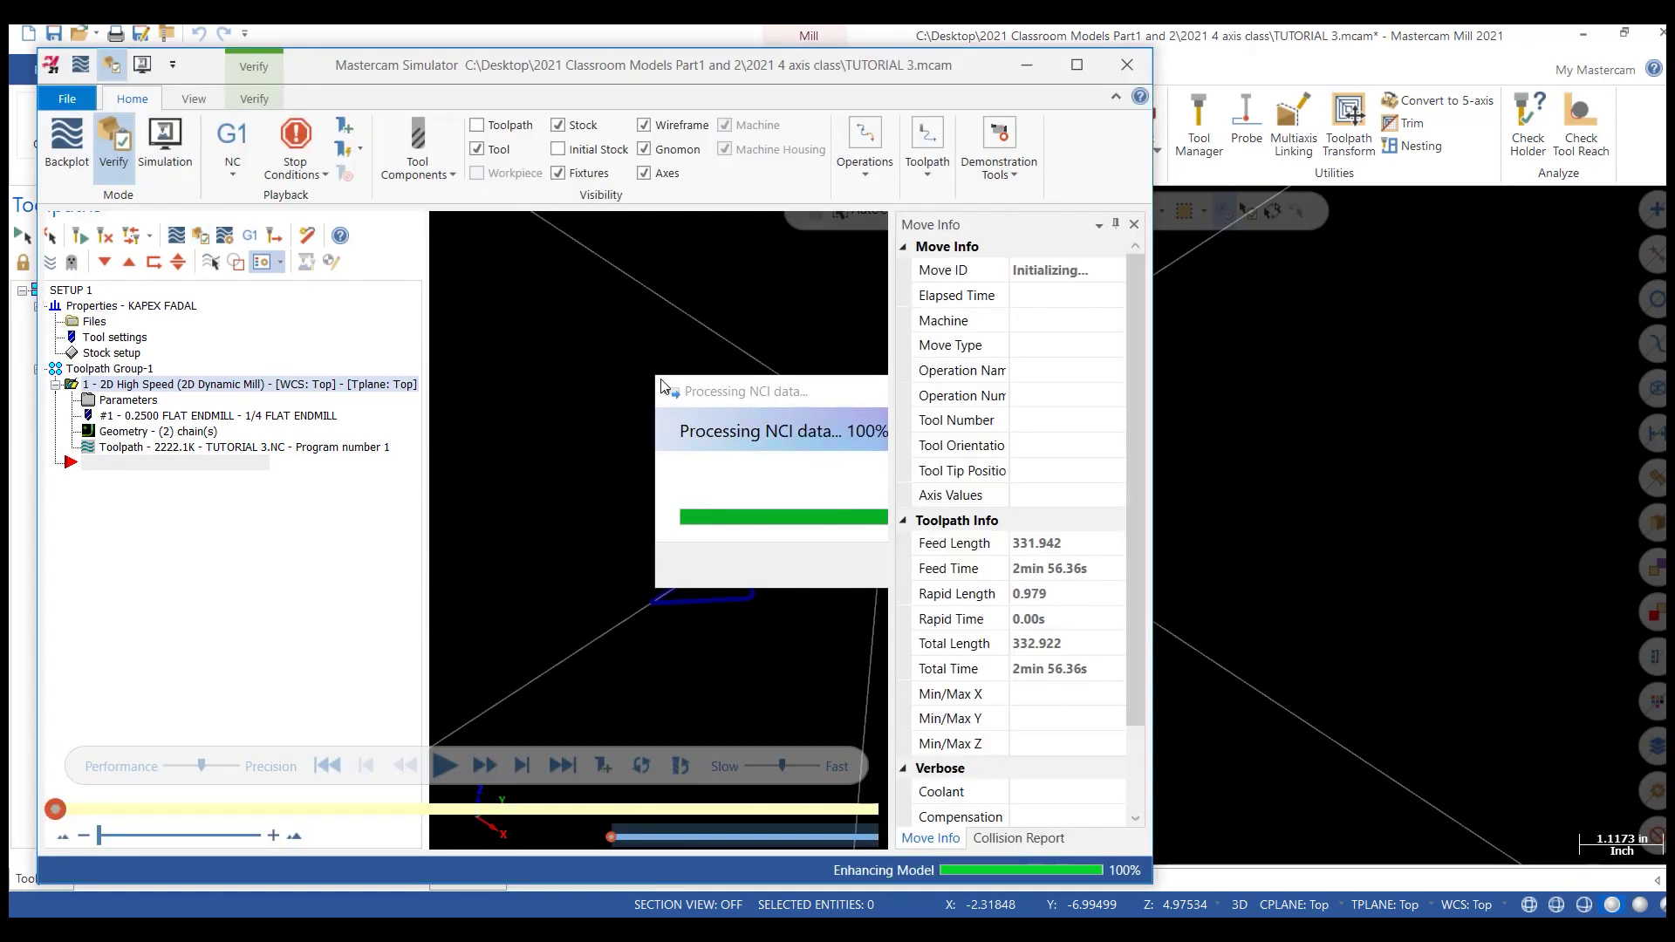
click(1079, 65)
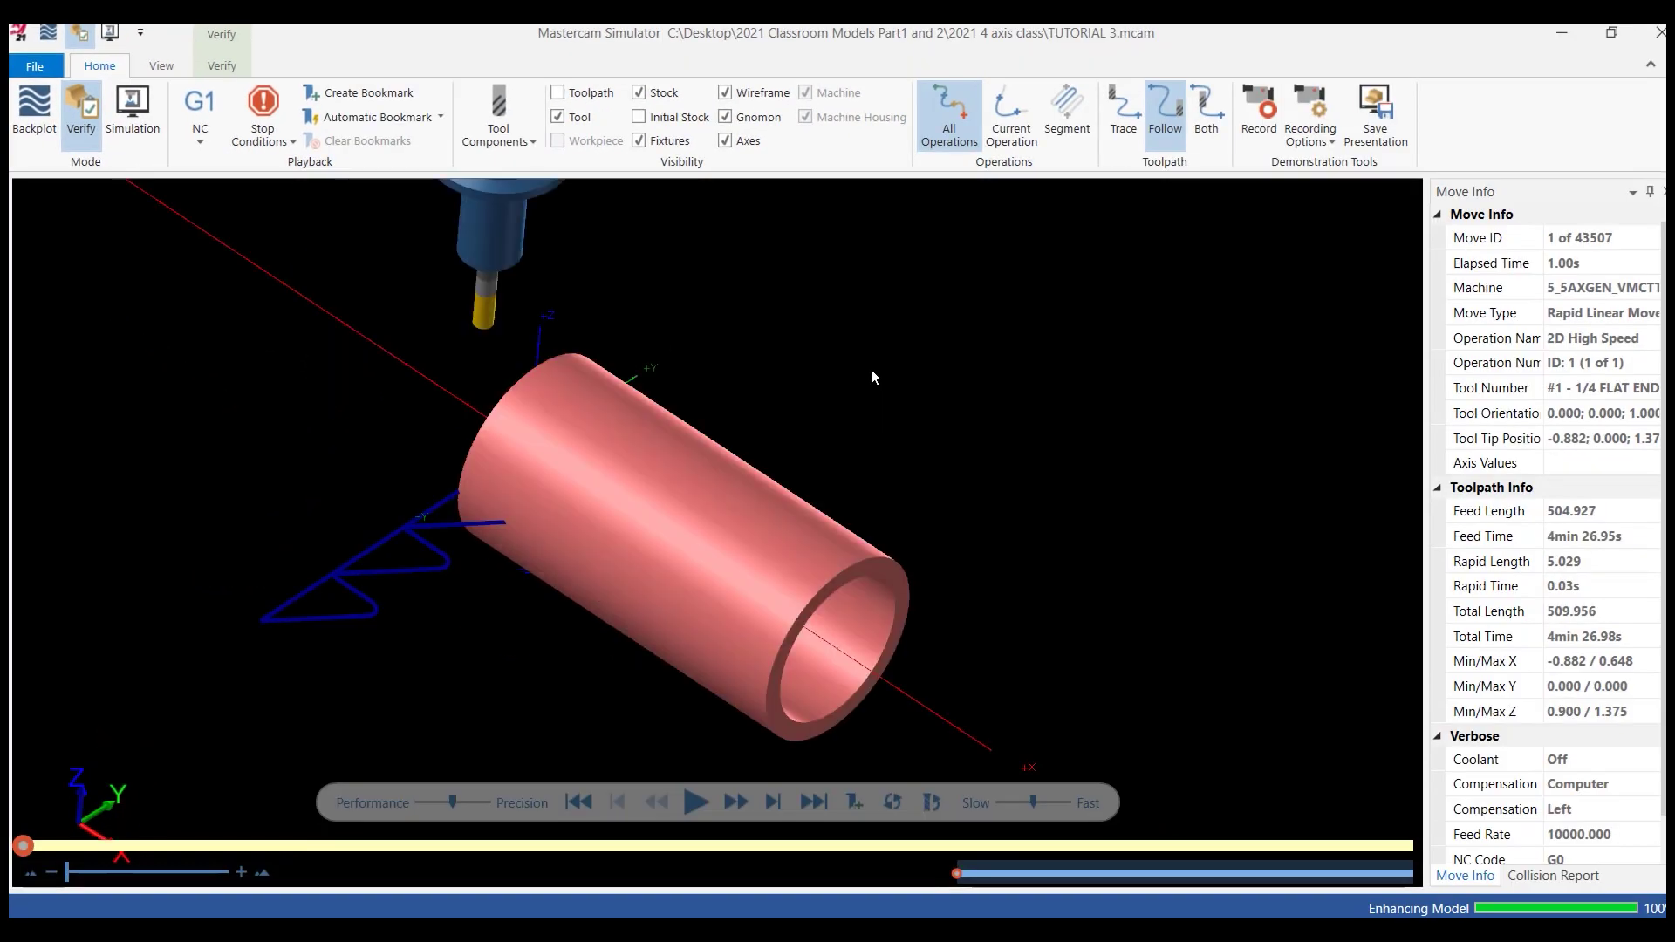
right_click(871, 377)
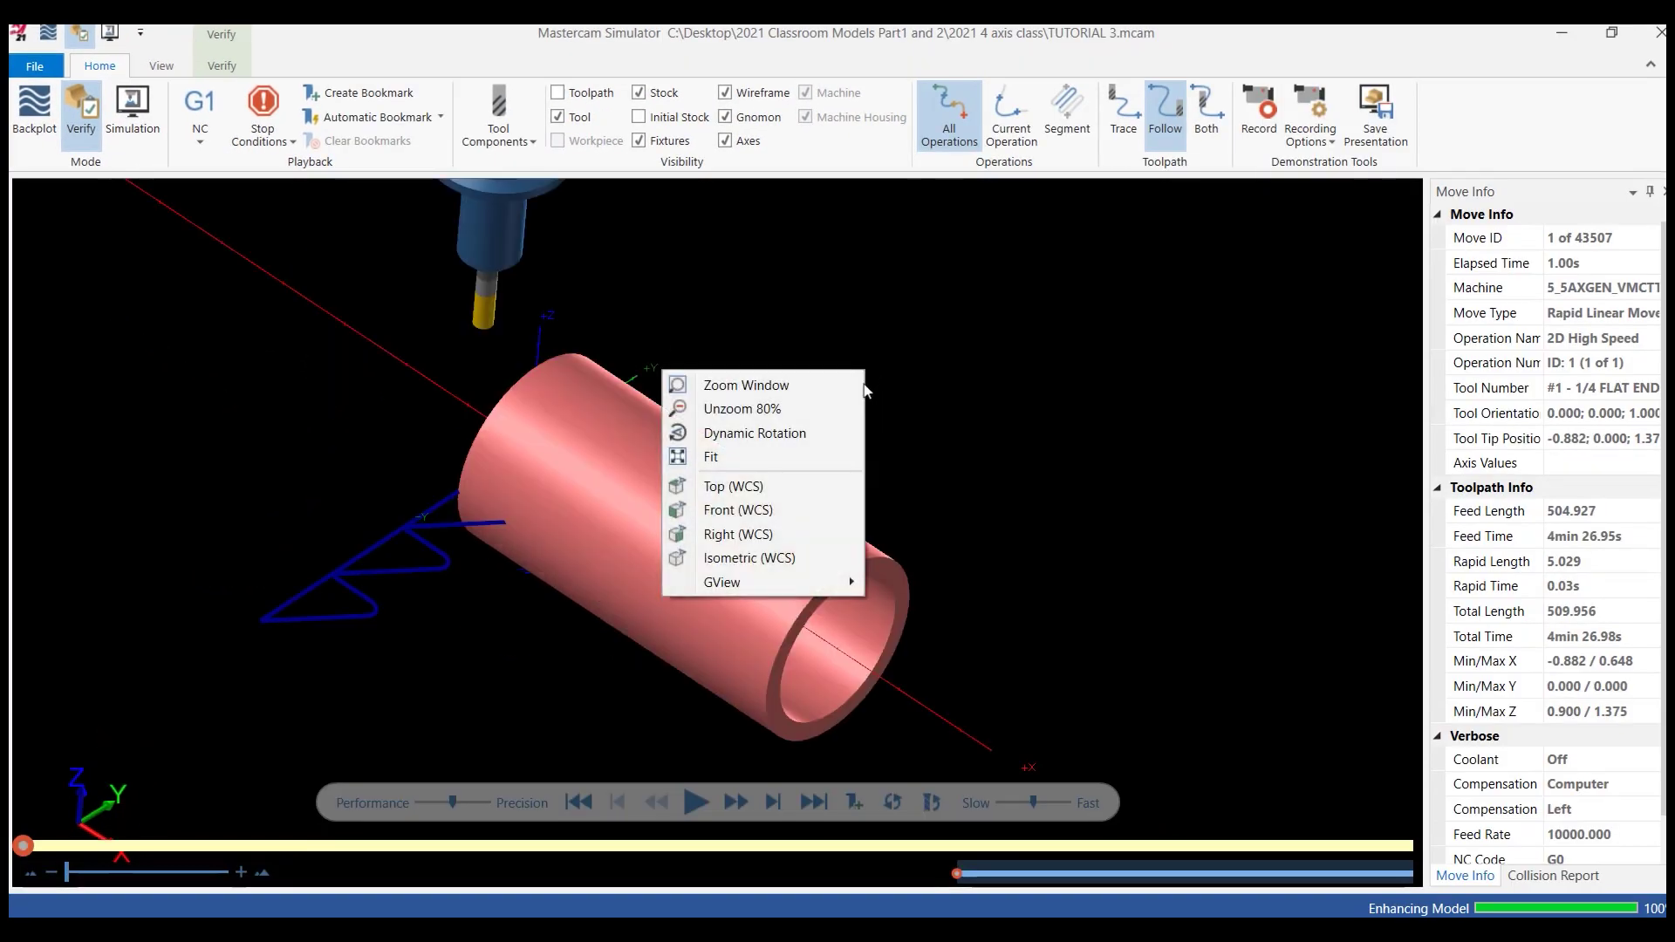
click(771, 560)
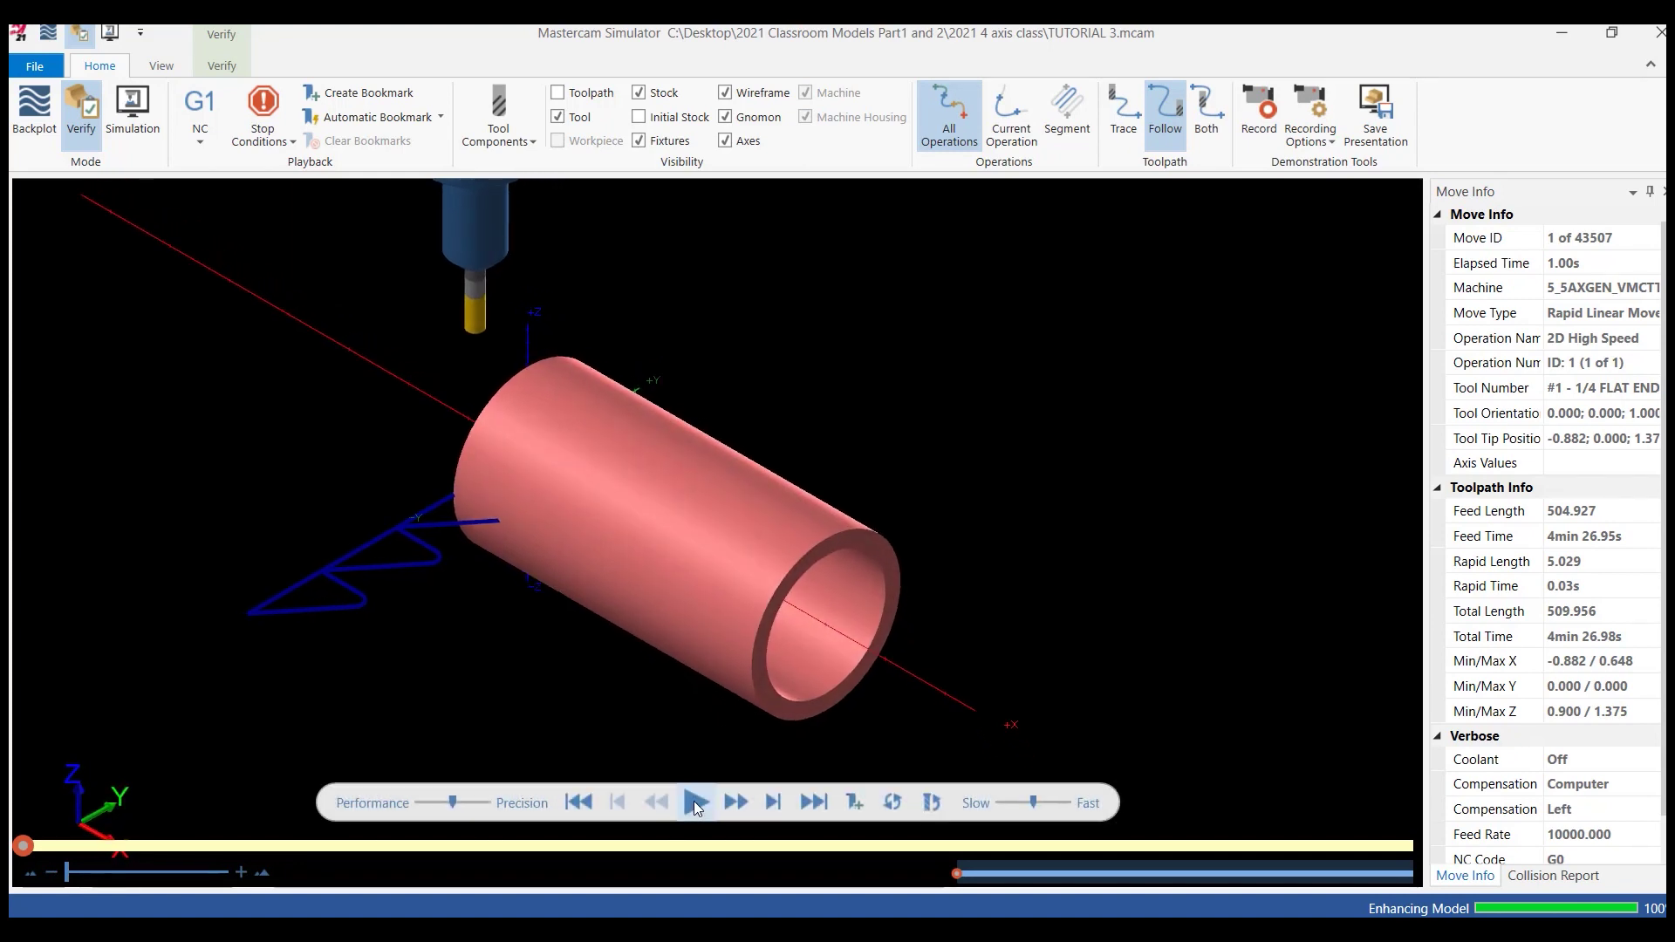
Step: Play the simulation through all 43507 moves and orbit to inspect the cut tube
click(693, 801)
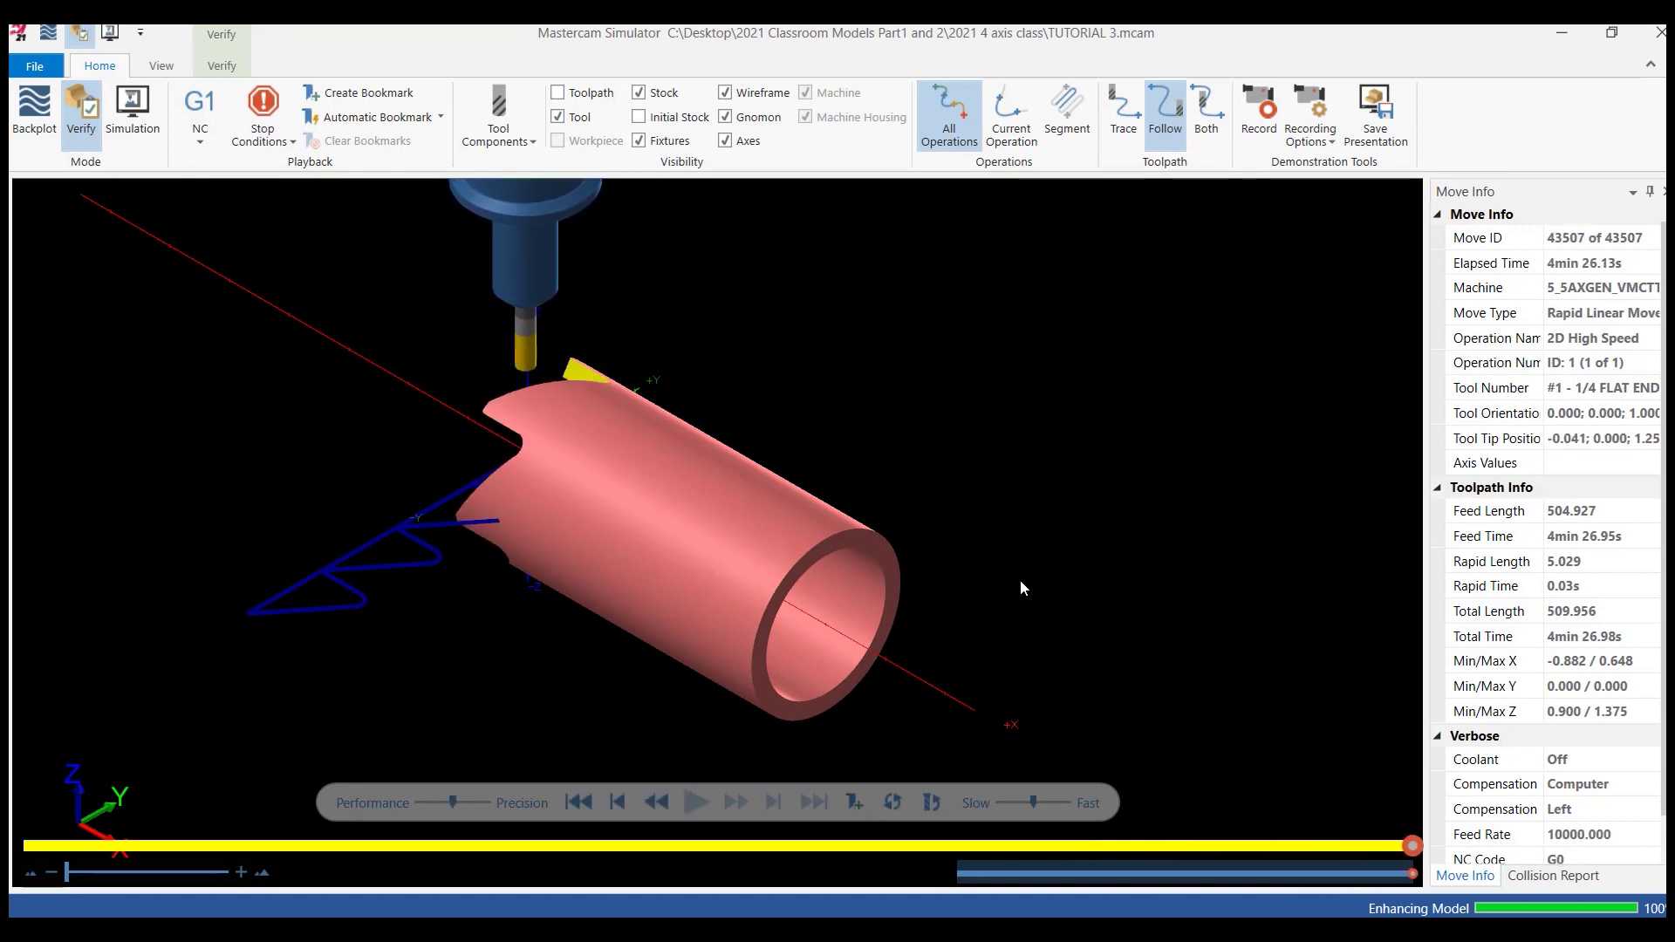
middle_drag(1018, 573, 891, 447)
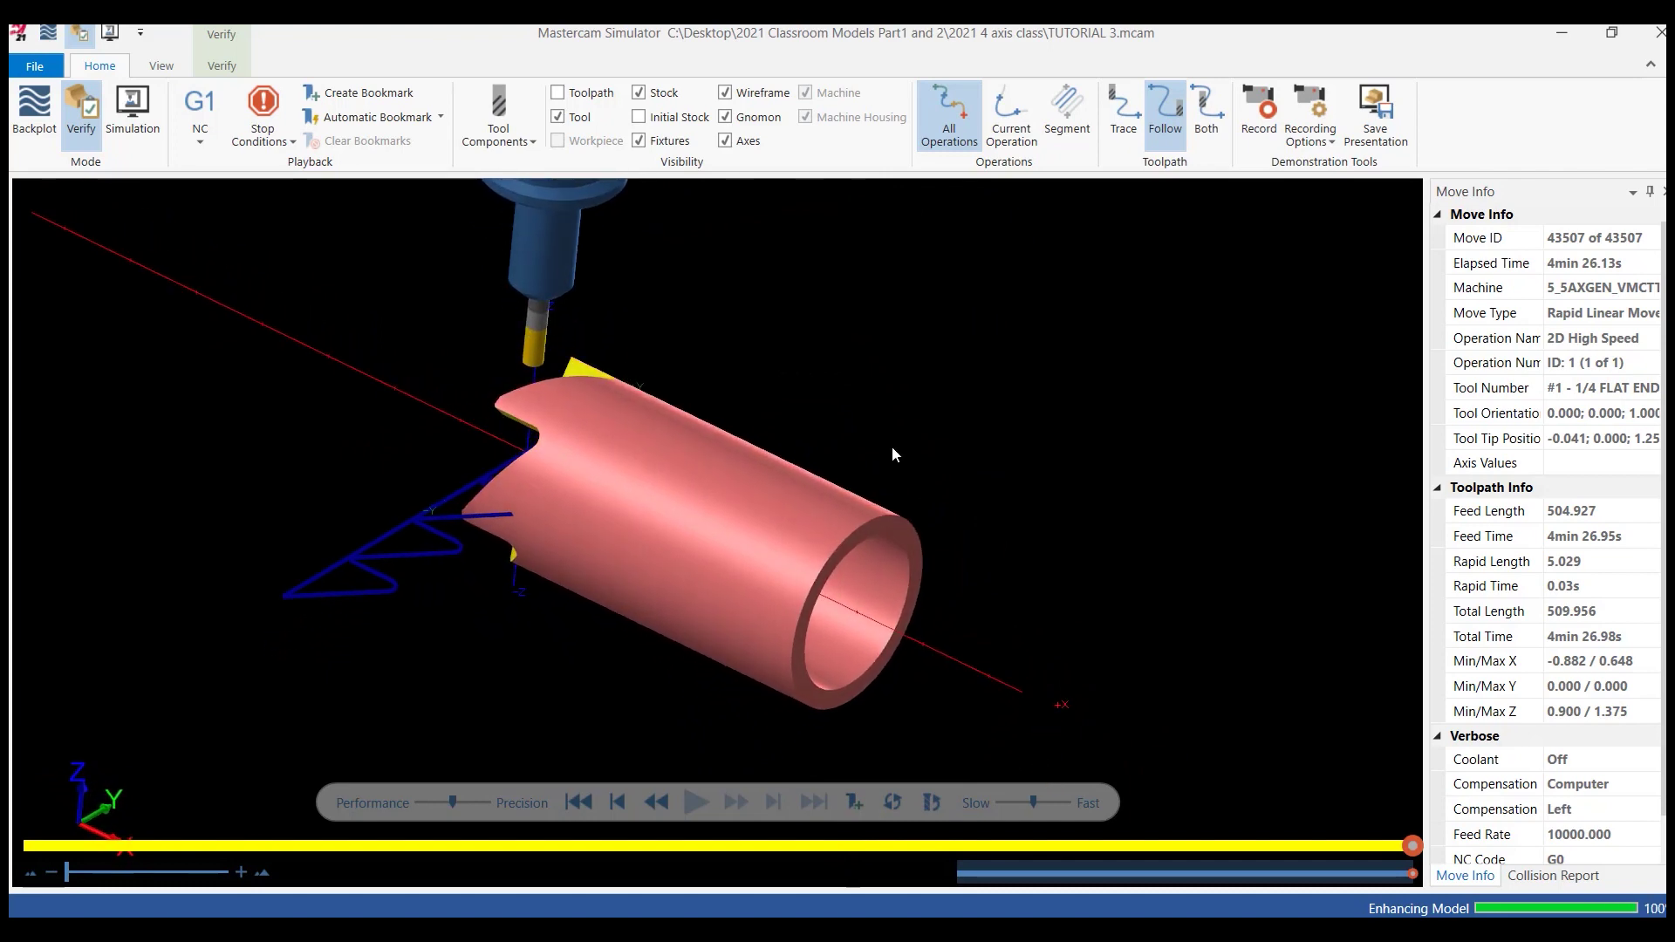